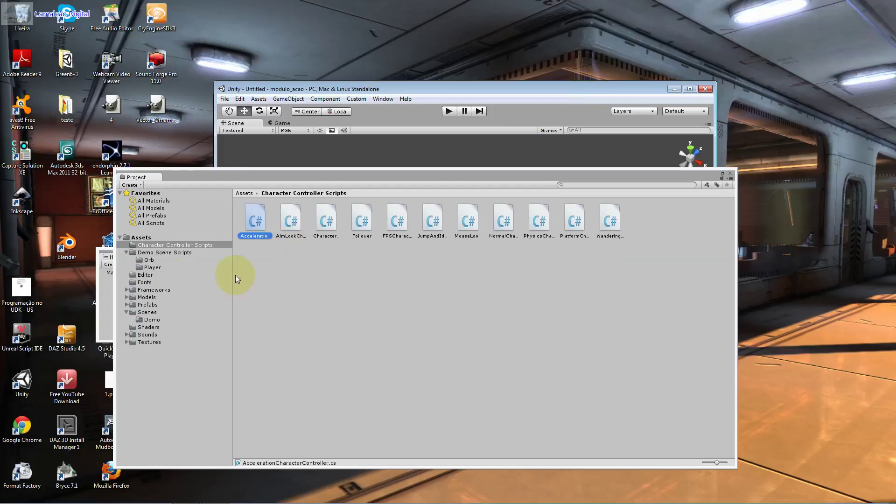
Step: Open AccelerationCharacterController.cs in MonoDevelop, then browse AimLook, CharacterMotor, Follower, FPS and JumpAndIdle scripts
{"action": "left_click", "coordinate": [202, 247]}
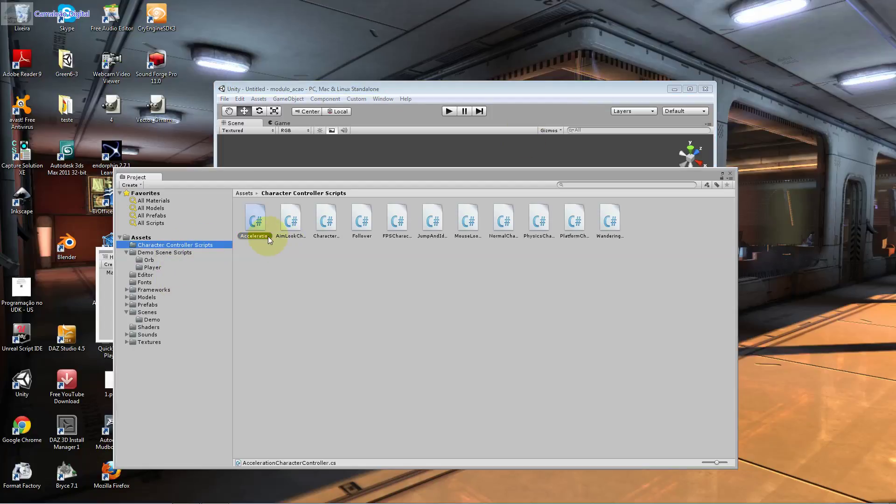
{"action": "double_click", "coordinate": [269, 236]}
{"action": "left_click", "coordinate": [296, 229]}
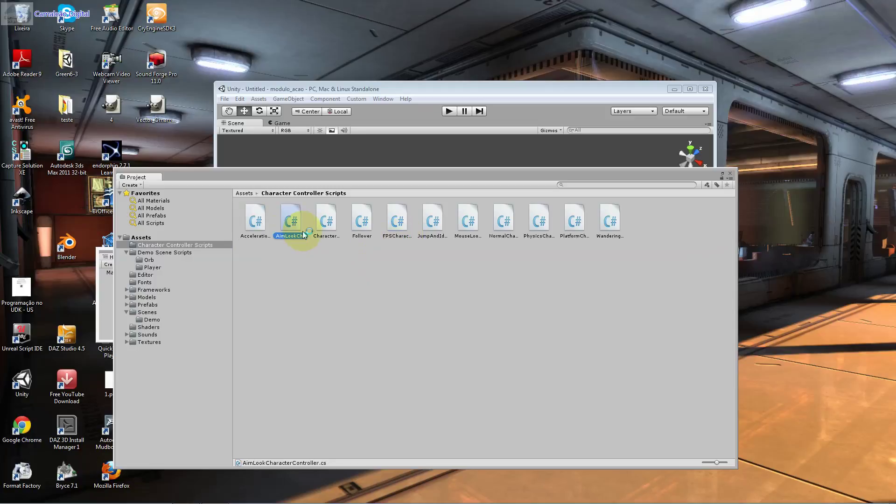
{"action": "left_click", "coordinate": [327, 228]}
{"action": "left_click", "coordinate": [325, 231]}
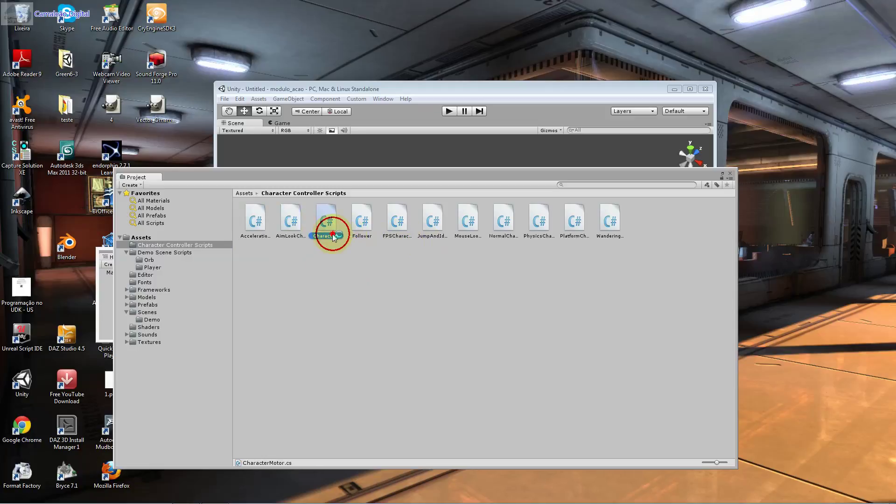
{"action": "key", "text": "Escape"}
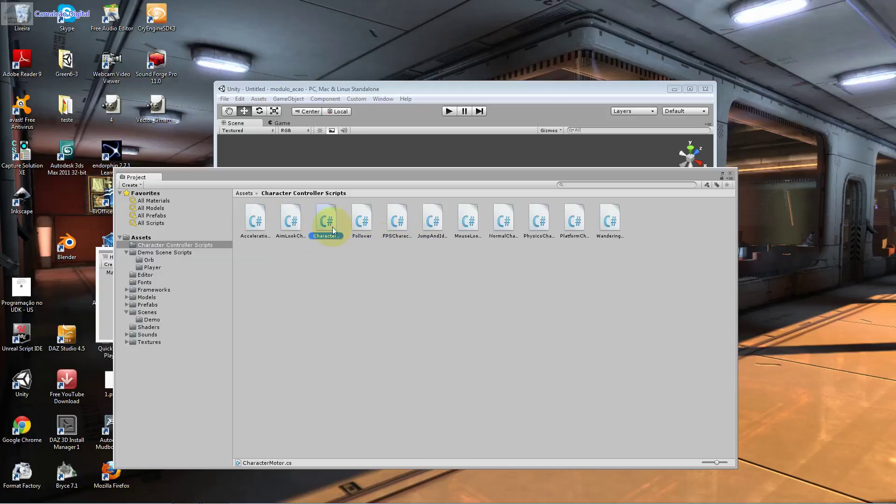
{"action": "left_click", "coordinate": [366, 236]}
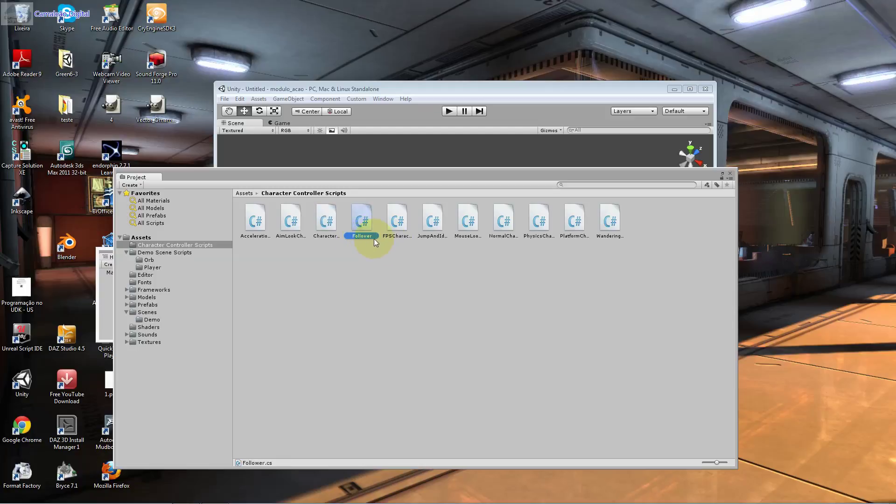
{"action": "left_click", "coordinate": [405, 236]}
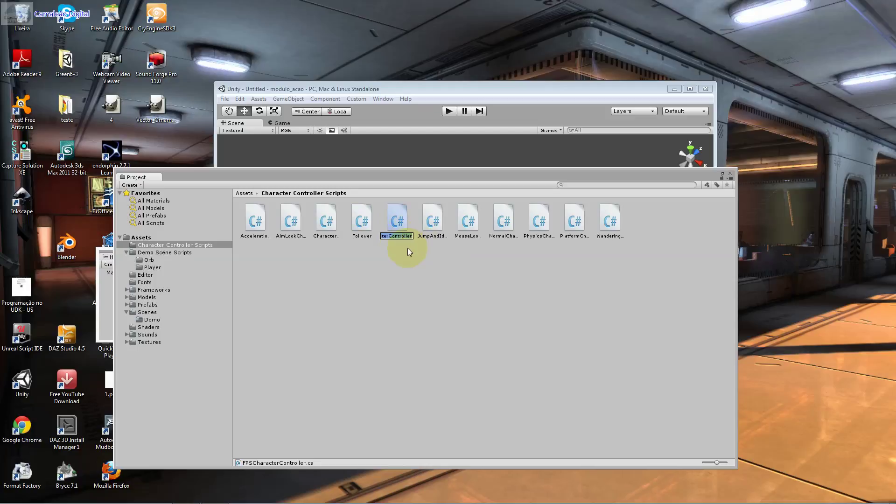
{"action": "left_click", "coordinate": [432, 231]}
Step: Inspect MouseLookCharacterController, NormalCharacterMotor and PhysicsCharacterMotor in Character Controller Scripts
{"action": "left_click", "coordinate": [468, 238]}
{"action": "left_click", "coordinate": [468, 237]}
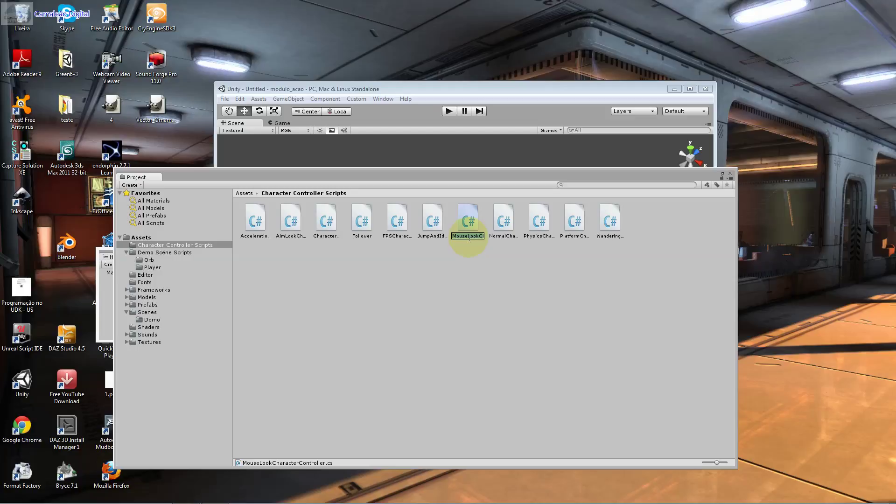
{"action": "key", "text": "Escape"}
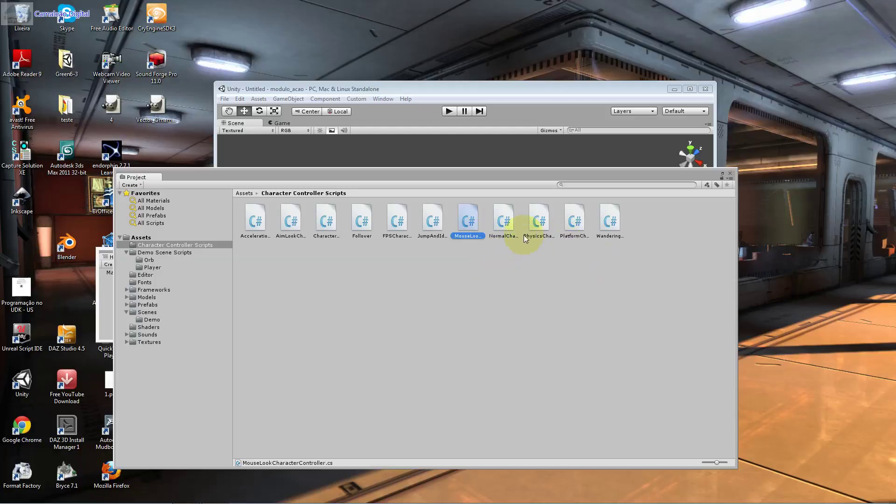
{"action": "left_click", "coordinate": [502, 237]}
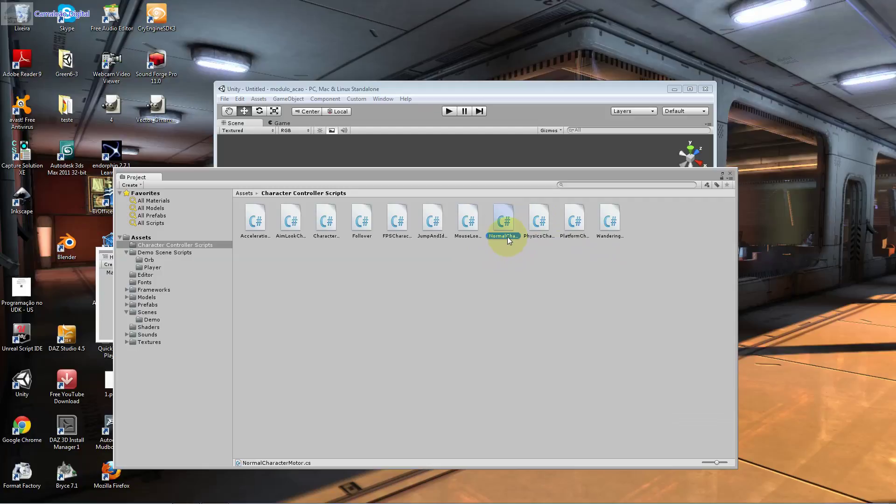
{"action": "key", "text": "Escape"}
{"action": "double_click", "coordinate": [541, 237]}
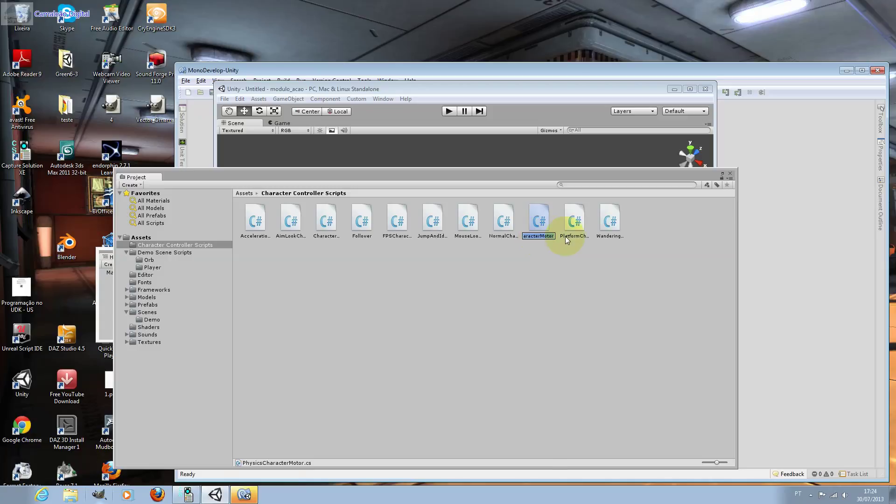
{"action": "key", "text": "Escape"}
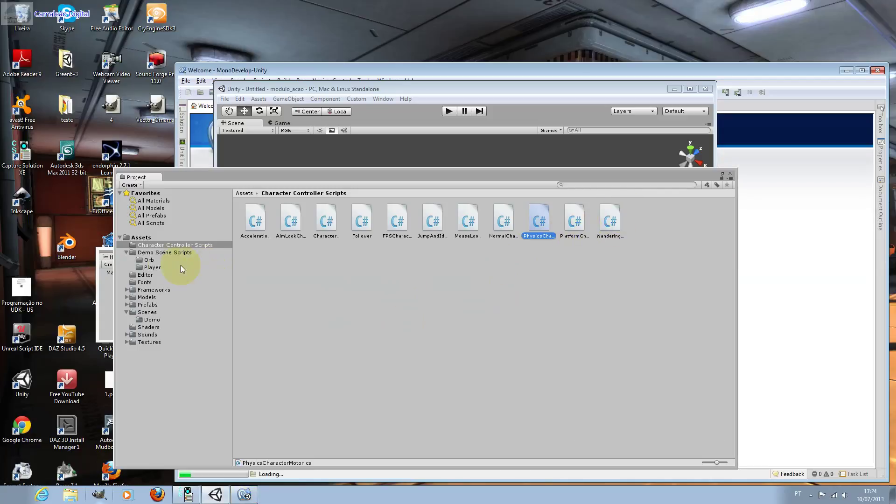
Step: List Demo Scene Scripts and step through AnimationDebugOutput to MenuController
{"action": "left_click", "coordinate": [174, 254]}
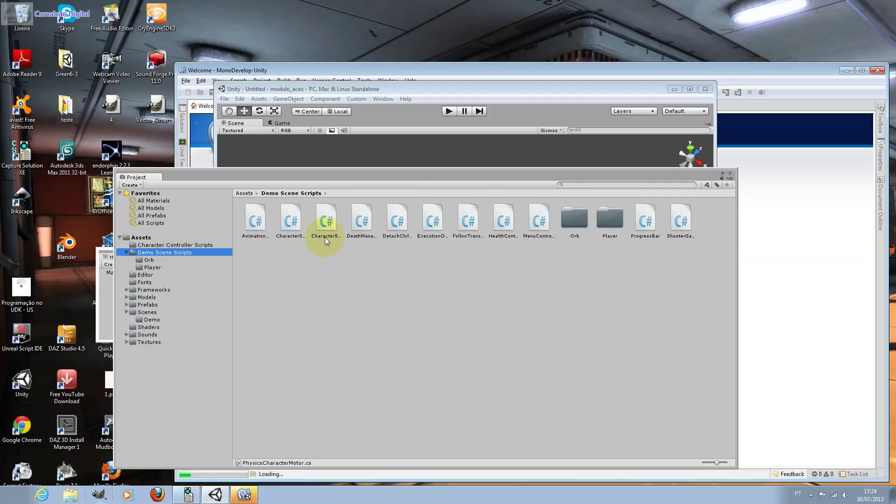
{"action": "left_click", "coordinate": [254, 234]}
{"action": "left_click", "coordinate": [284, 233]}
{"action": "left_click", "coordinate": [325, 233]}
{"action": "left_click", "coordinate": [364, 234]}
{"action": "left_click", "coordinate": [397, 237]}
{"action": "left_click", "coordinate": [433, 235]}
{"action": "left_click", "coordinate": [466, 235]}
{"action": "left_click", "coordinate": [503, 234]}
{"action": "left_click", "coordinate": [539, 234]}
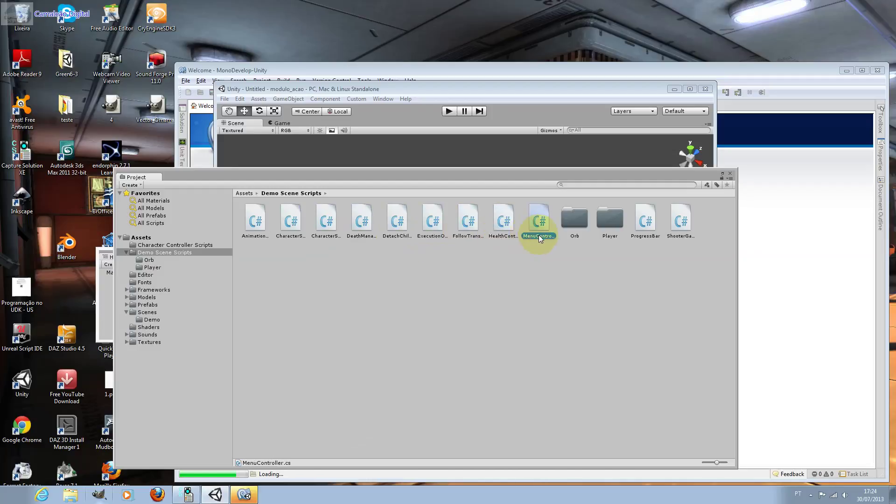
Step: Revisit Character Controller Scripts, return to Demo Scene Scripts and clear the selection
{"action": "left_click", "coordinate": [218, 246]}
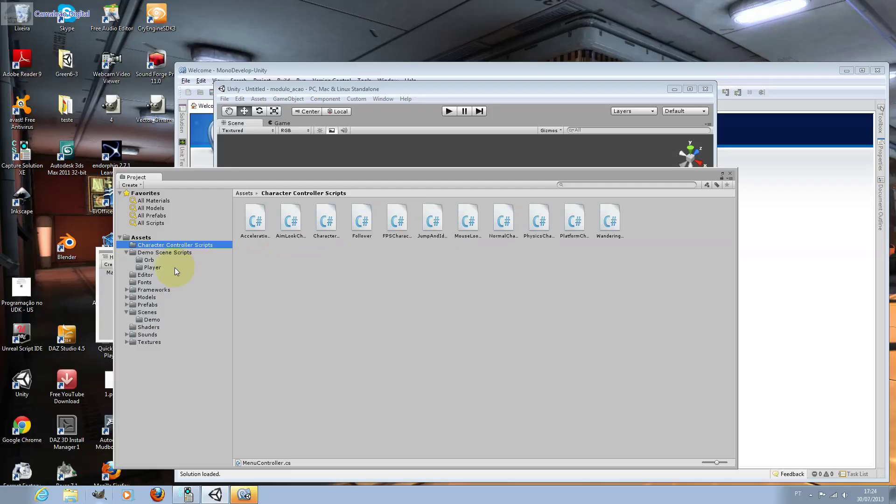
{"action": "left_click", "coordinate": [179, 255]}
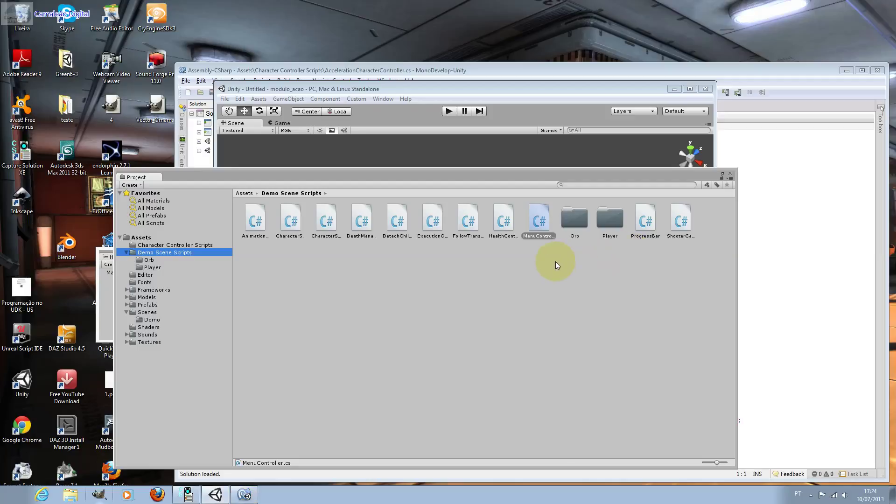
{"action": "left_click", "coordinate": [678, 240]}
{"action": "left_click", "coordinate": [681, 237]}
{"action": "left_click", "coordinate": [651, 241]}
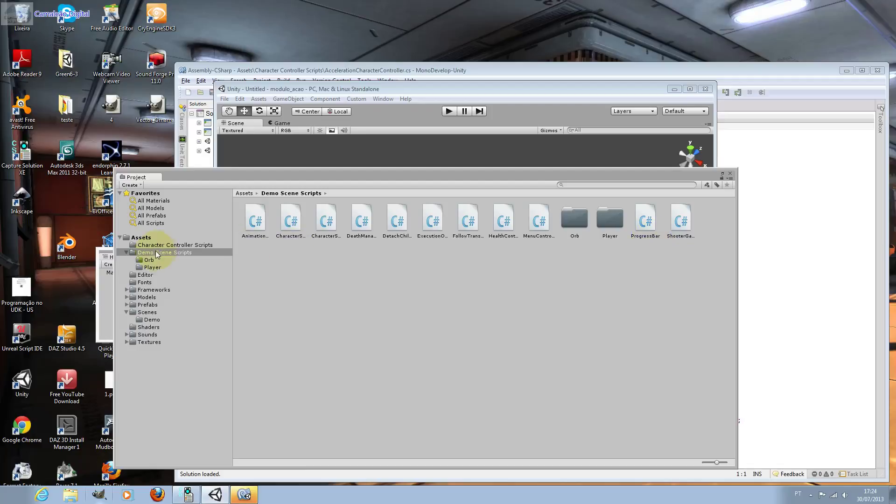
{"action": "left_click", "coordinate": [256, 227]}
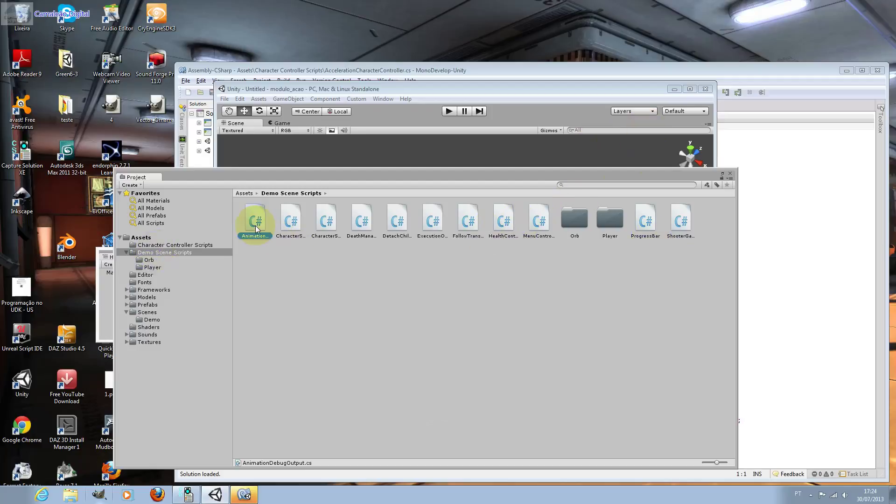
{"action": "left_click", "coordinate": [255, 236]}
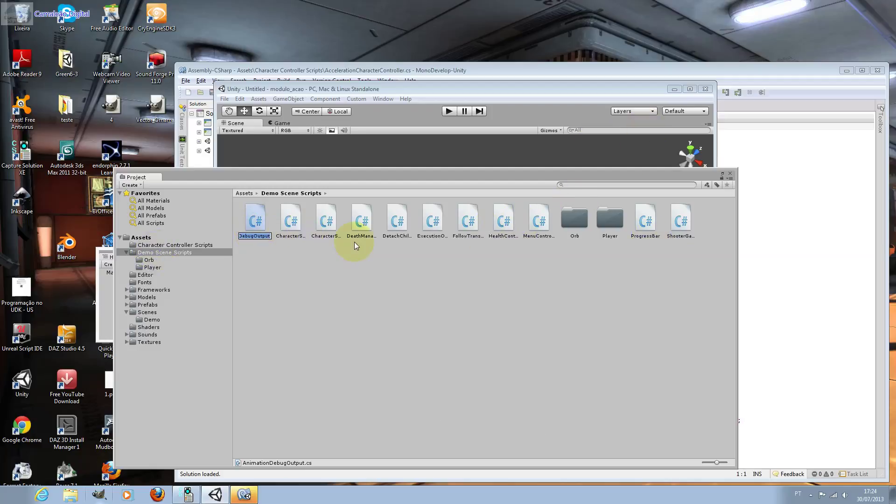
{"action": "key", "text": "Escape"}
{"action": "left_click", "coordinate": [289, 236]}
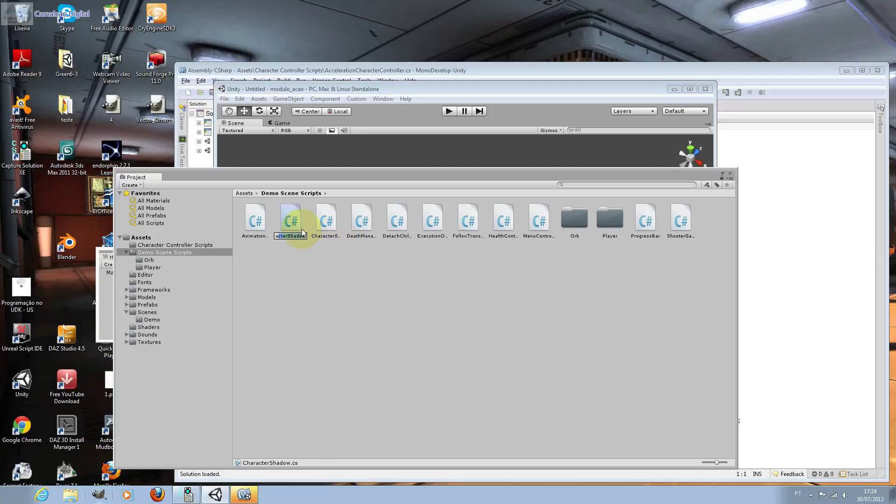
{"action": "left_click", "coordinate": [329, 236]}
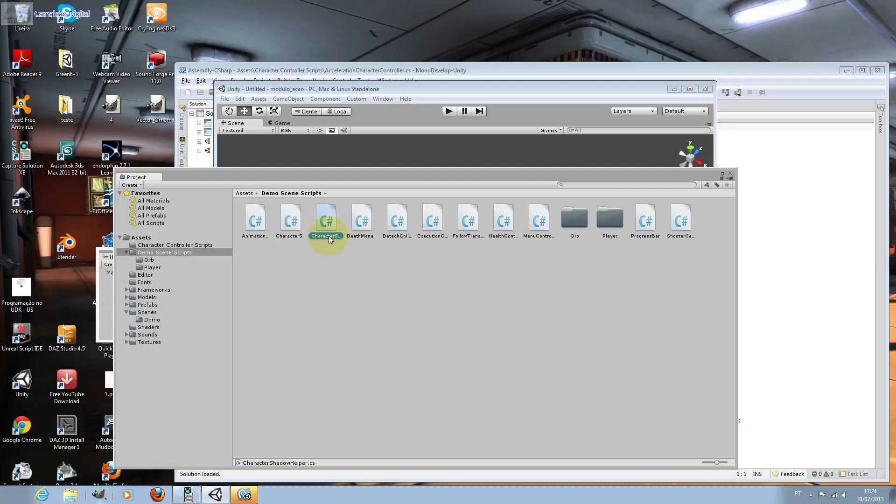
{"action": "left_click", "coordinate": [328, 236]}
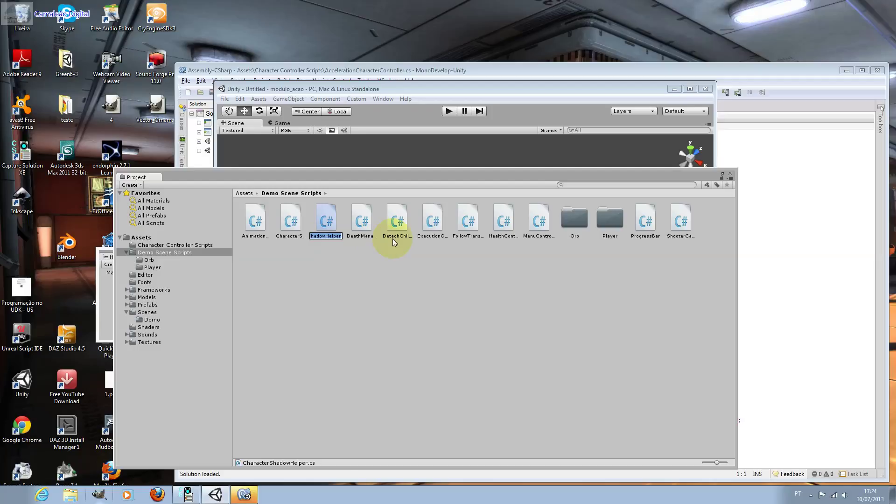
{"action": "left_click", "coordinate": [362, 235]}
{"action": "left_click", "coordinate": [397, 236]}
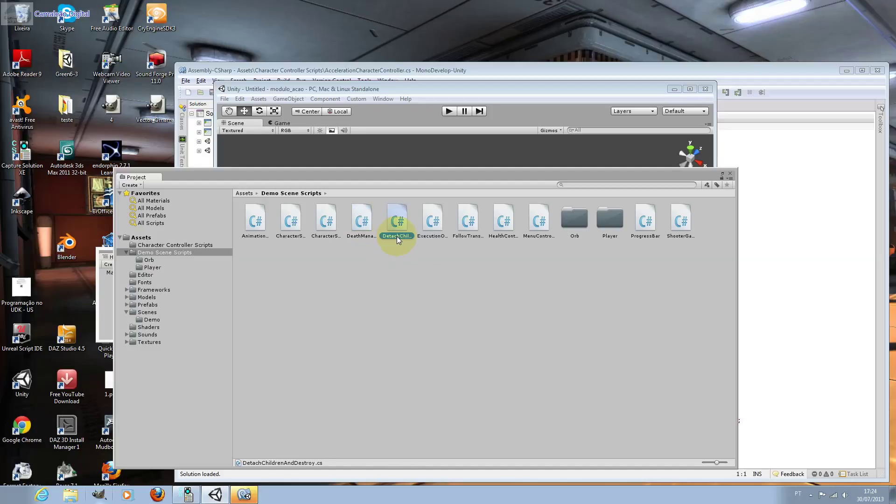
{"action": "left_click", "coordinate": [404, 237]}
{"action": "left_click", "coordinate": [428, 238]}
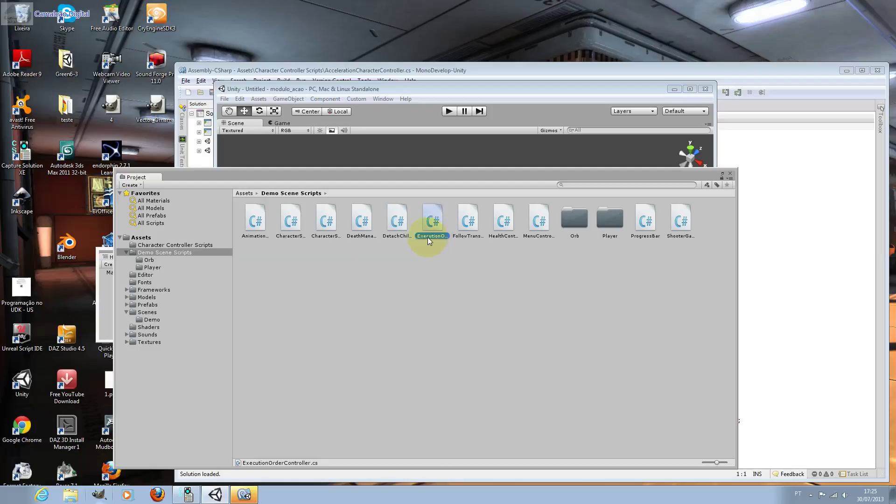
{"action": "left_click", "coordinate": [474, 238]}
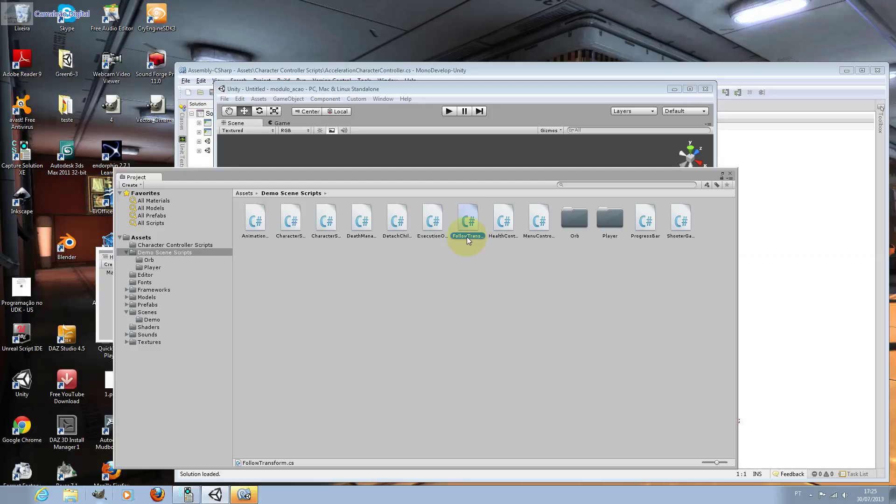
{"action": "left_click", "coordinate": [208, 245]}
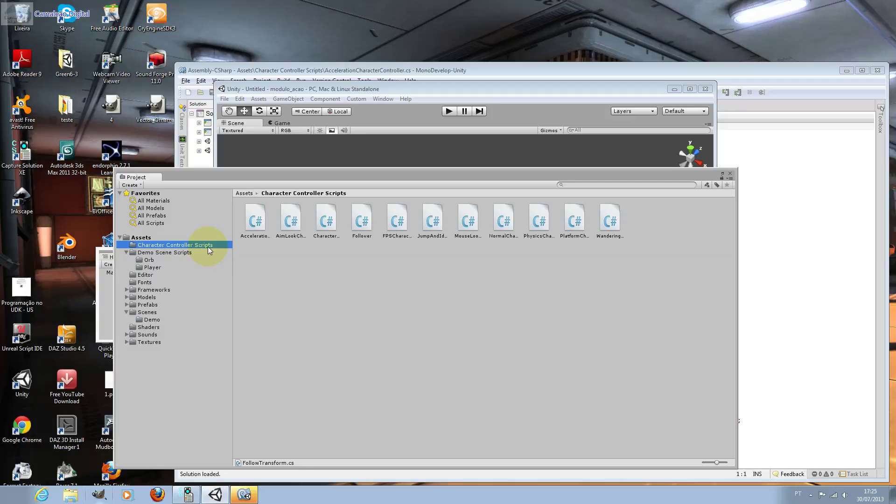
{"action": "left_click", "coordinate": [206, 251]}
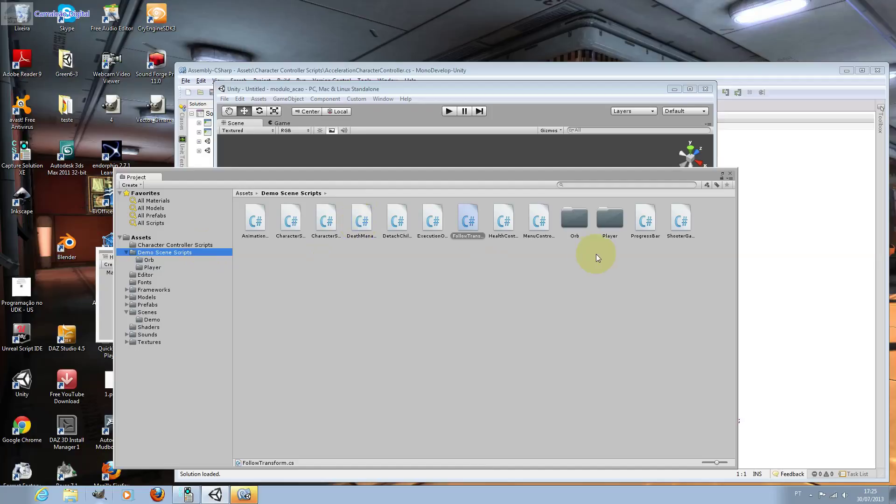
Step: Open the Player subfolder and inspect WeaponStateController, SpeechController, SoundEffectController and HeadLookController
{"action": "double_click", "coordinate": [607, 223]}
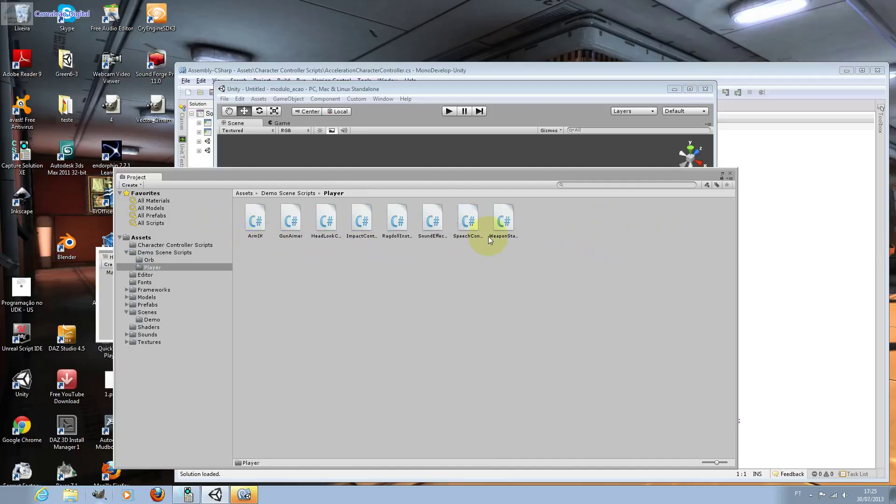
{"action": "left_click", "coordinate": [494, 237]}
{"action": "left_click", "coordinate": [498, 236]}
{"action": "left_click", "coordinate": [467, 236]}
{"action": "left_click", "coordinate": [426, 236]}
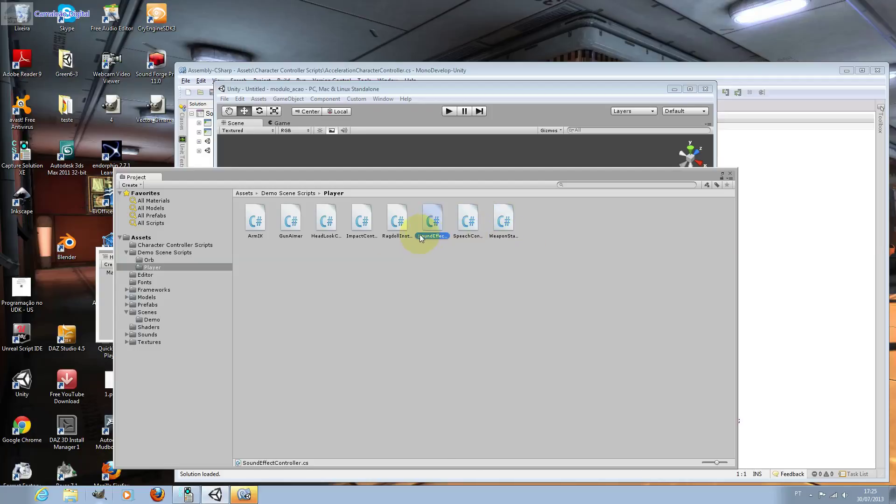
{"action": "left_click", "coordinate": [328, 236]}
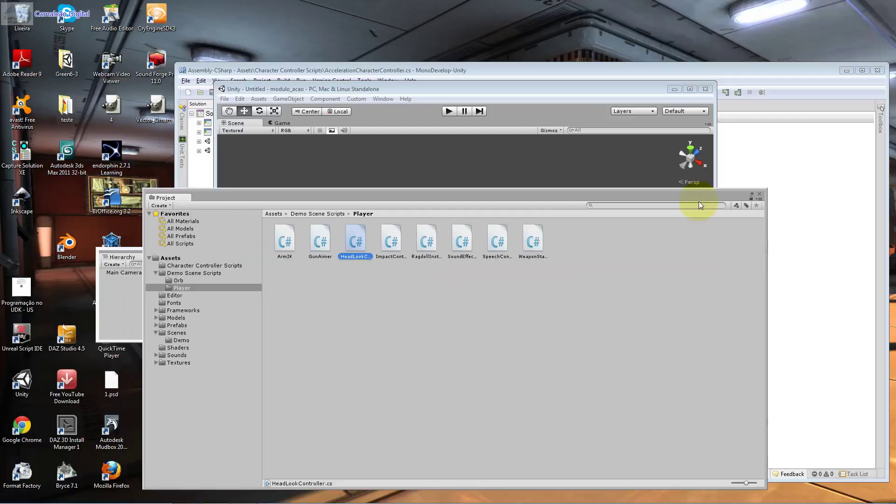
Step: Bring up the Hierarchy window and move it off the Project tree
{"action": "left_click", "coordinate": [382, 98]}
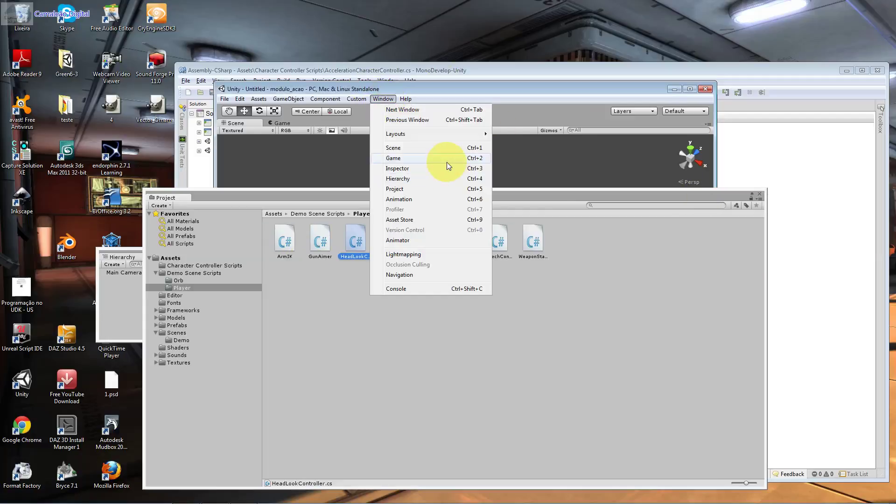
{"action": "left_click", "coordinate": [441, 177]}
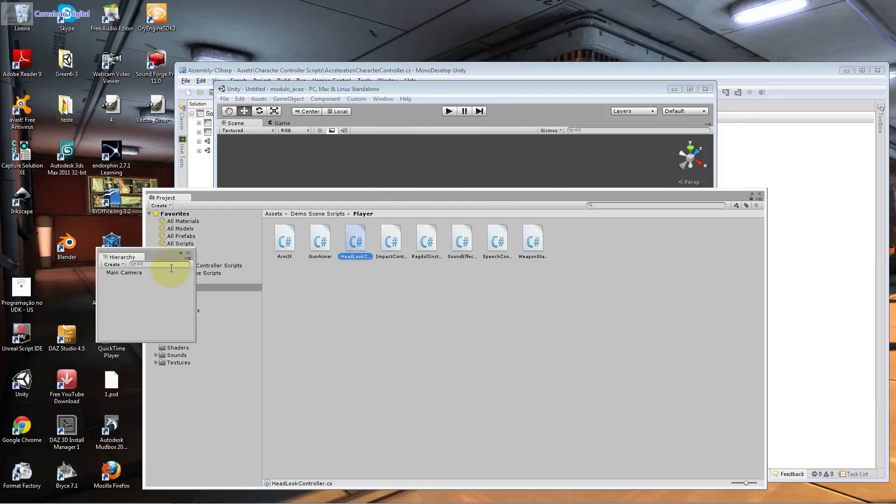
{"action": "left_click_drag", "start_coordinate": [189, 254], "coordinate": [133, 292]}
Step: Open the Demo scene from the Scenes folder
{"action": "left_click", "coordinate": [208, 332]}
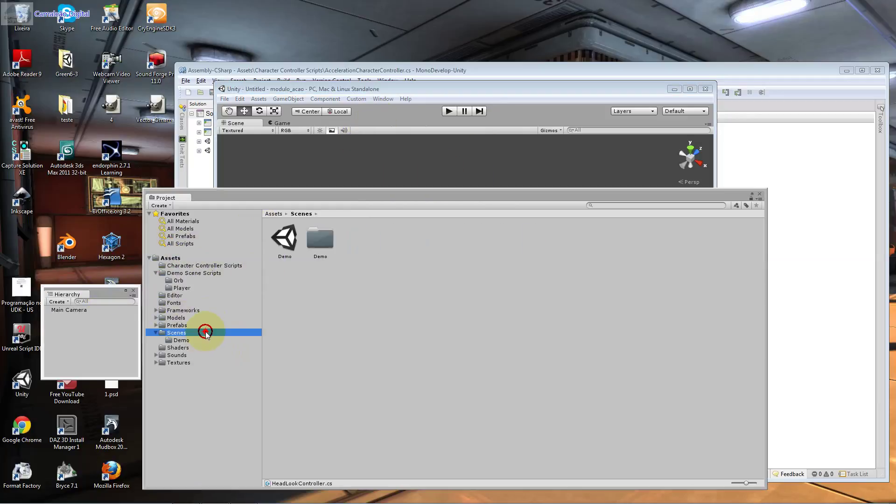
{"action": "left_click", "coordinate": [286, 238]}
{"action": "double_click", "coordinate": [286, 238]}
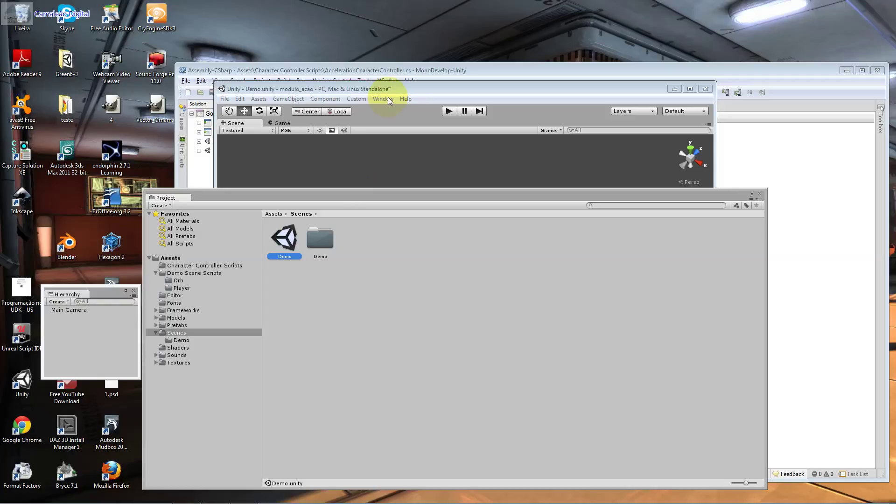
{"action": "left_click", "coordinate": [389, 98]}
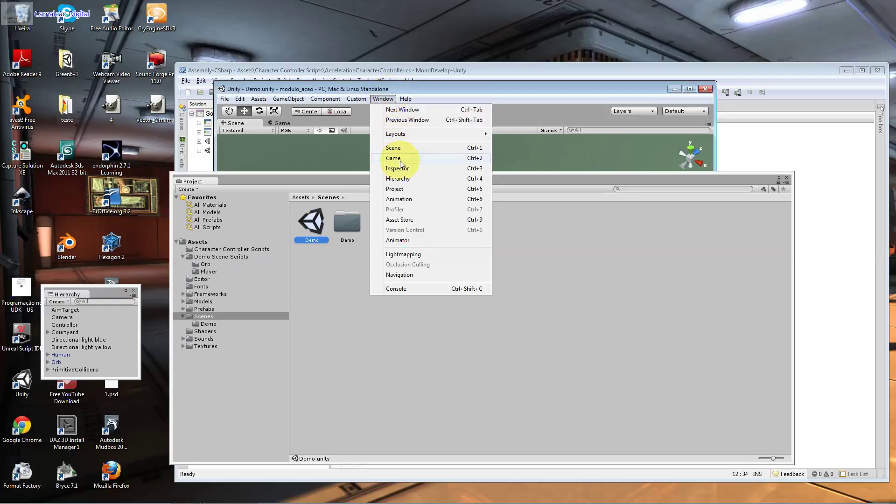
Step: Make the Hierarchy taller and move the Project window aside to uncover the scene
{"action": "left_click", "coordinate": [396, 179]}
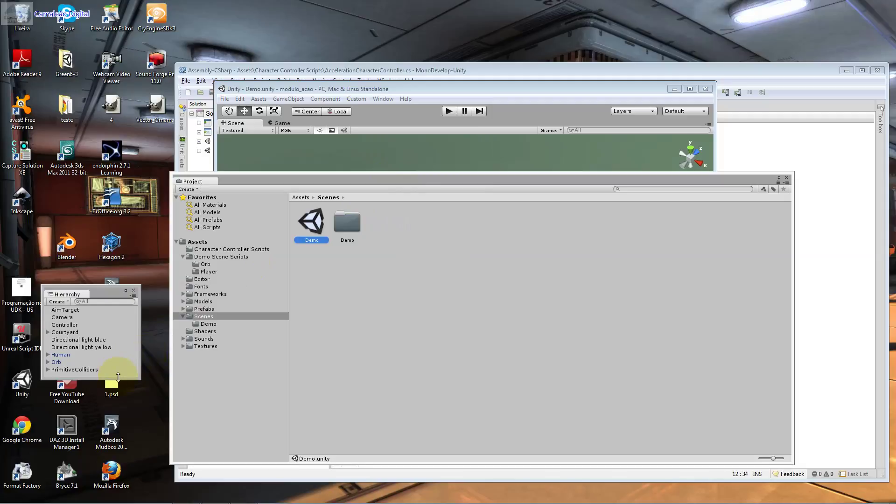
{"action": "left_click_drag", "start_coordinate": [119, 379], "coordinate": [107, 438]}
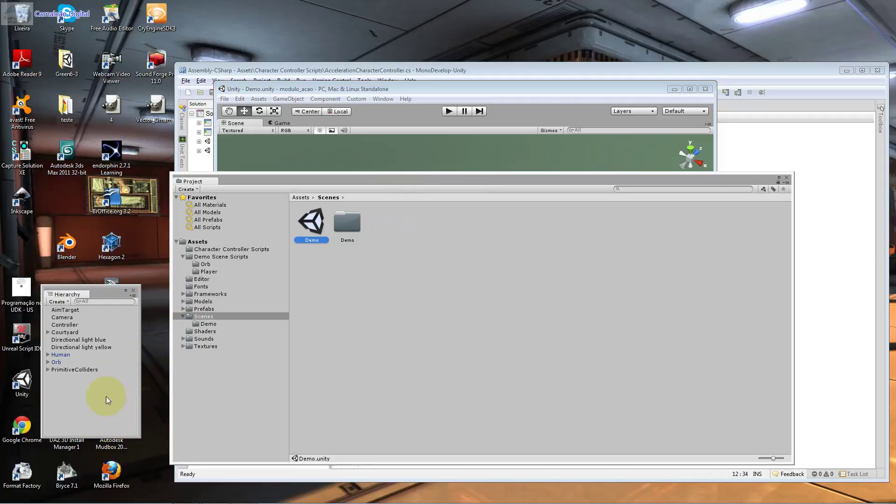
{"action": "left_click", "coordinate": [80, 326]}
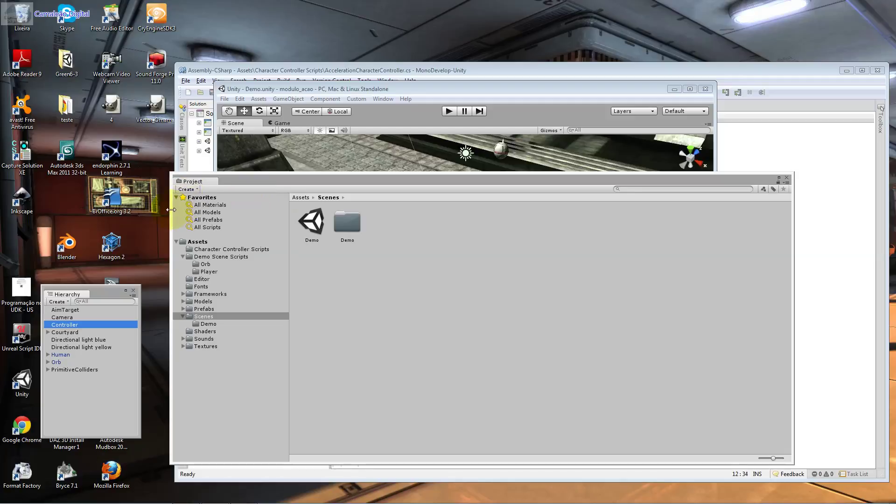
{"action": "left_click_drag", "start_coordinate": [171, 205], "coordinate": [630, 226]}
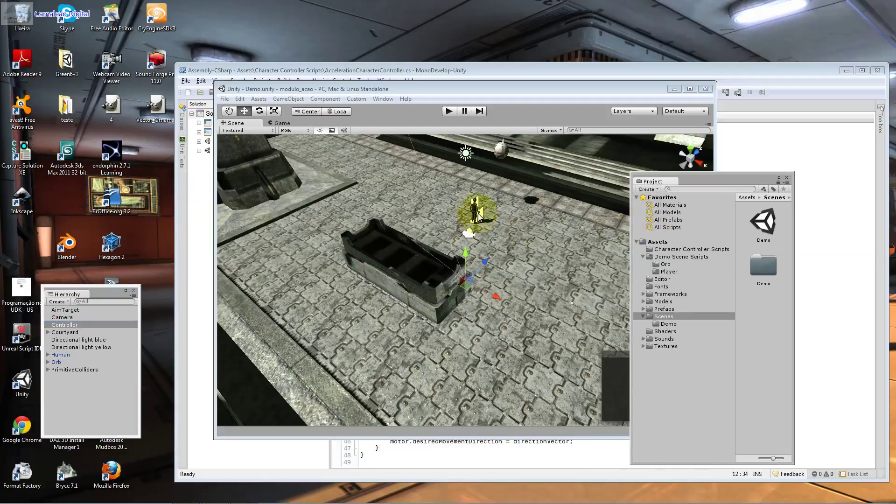
Step: Select and frame the Human character, then expand it to show Hero, Reference and Shadow
{"action": "left_click", "coordinate": [476, 213]}
{"action": "double_click", "coordinate": [98, 354]}
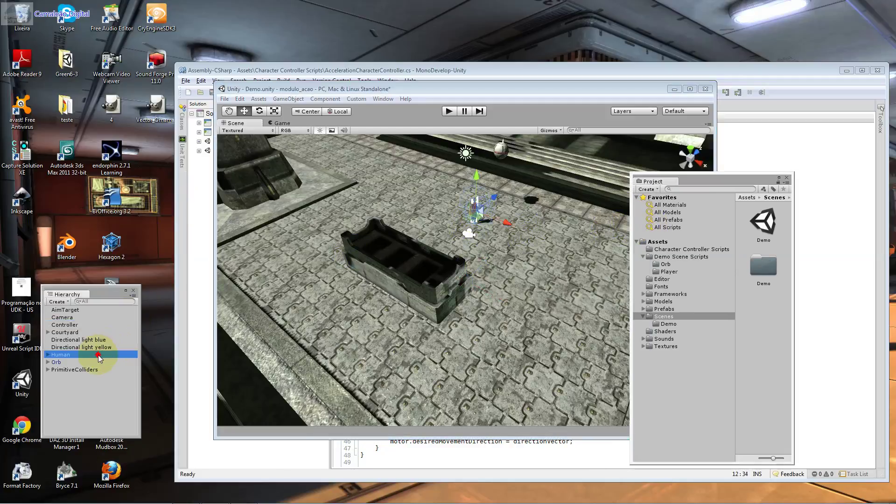
{"action": "left_click", "coordinate": [47, 354]}
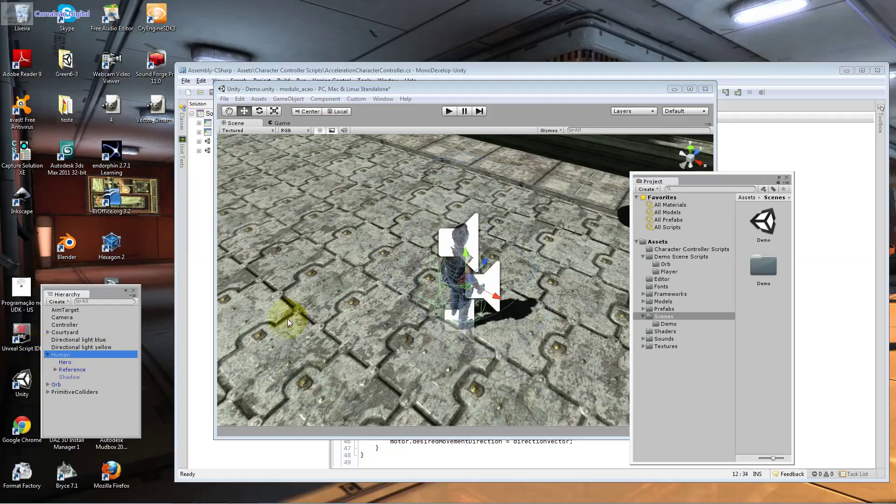
Step: Show Human's components in an Inspector and narrow it to uncover the project files
{"action": "left_click", "coordinate": [383, 99]}
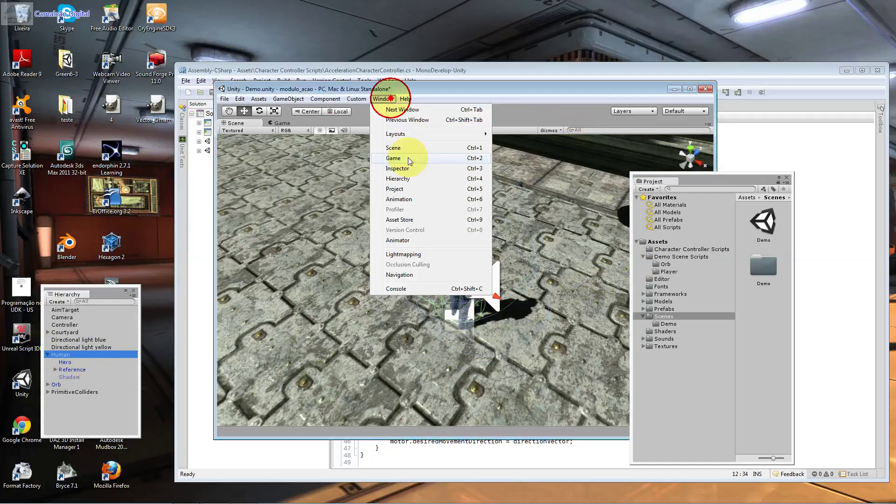
{"action": "left_click", "coordinate": [423, 173]}
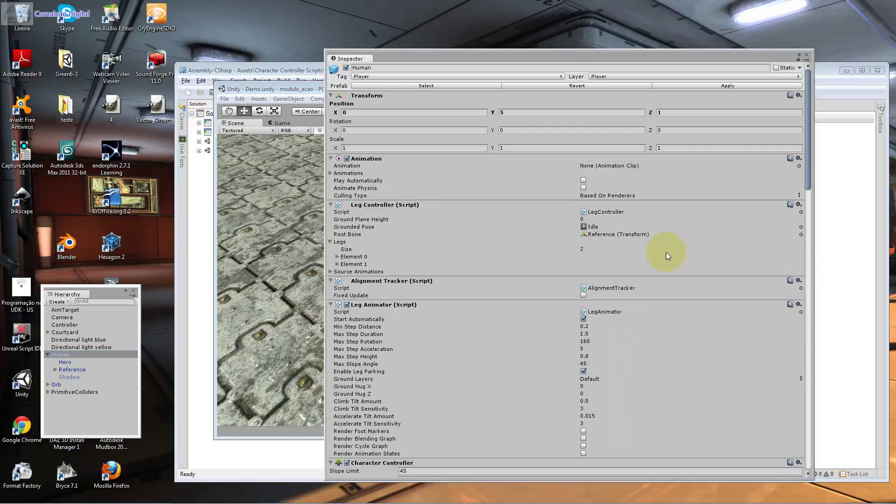
{"action": "left_click", "coordinate": [700, 218]}
{"action": "left_click", "coordinate": [723, 211]}
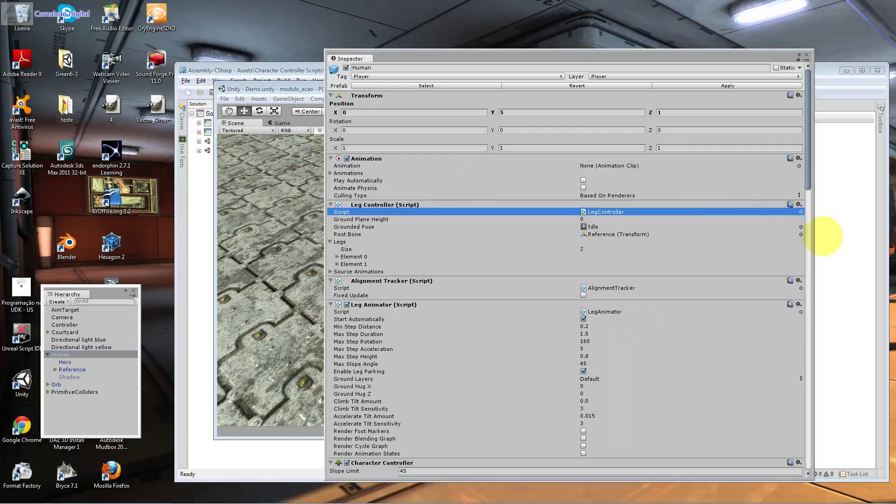
{"action": "left_click_drag", "start_coordinate": [813, 256], "coordinate": [646, 233]}
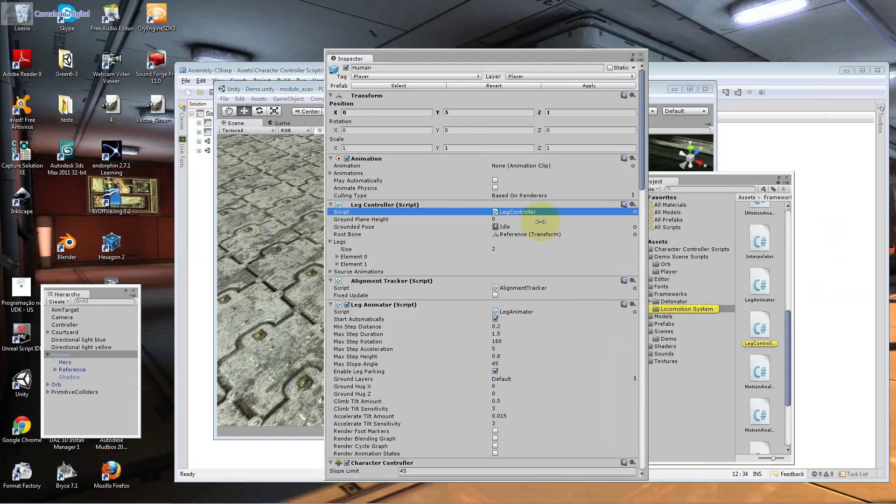
Step: Locate the Idle grounded-pose clip and play then stop its preview
{"action": "left_click", "coordinate": [510, 219]}
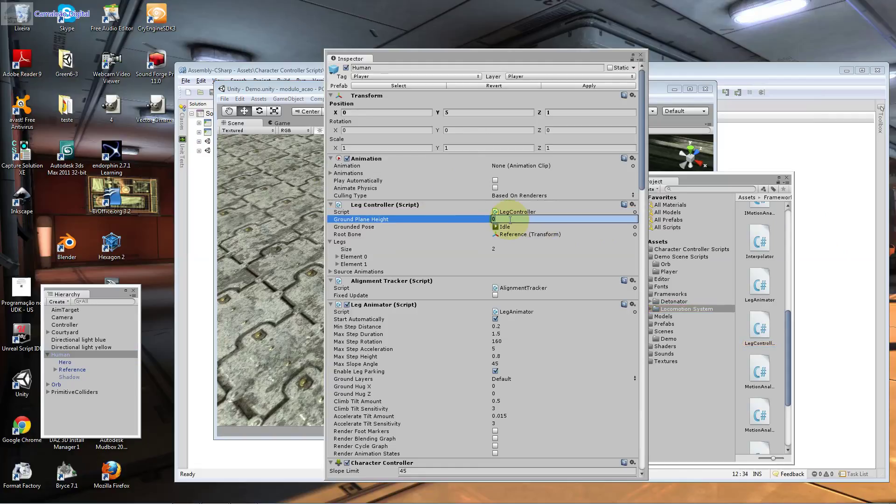
{"action": "left_click", "coordinate": [510, 227]}
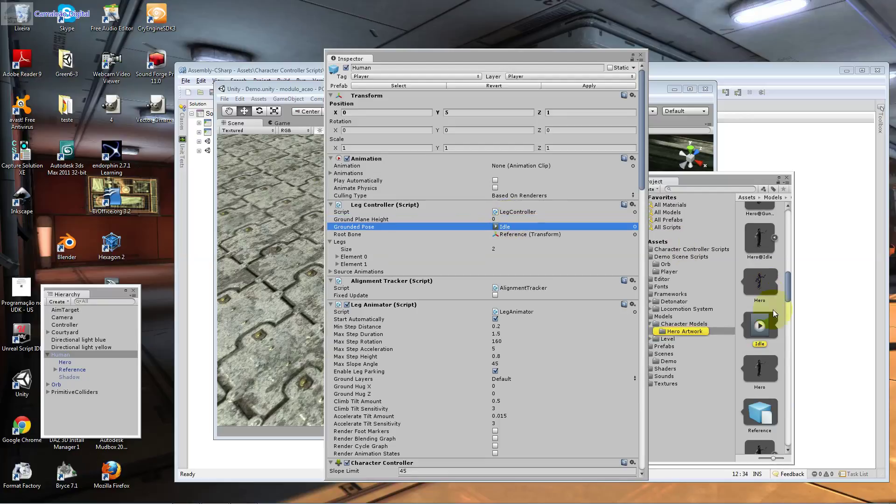
{"action": "double_click", "coordinate": [510, 227]}
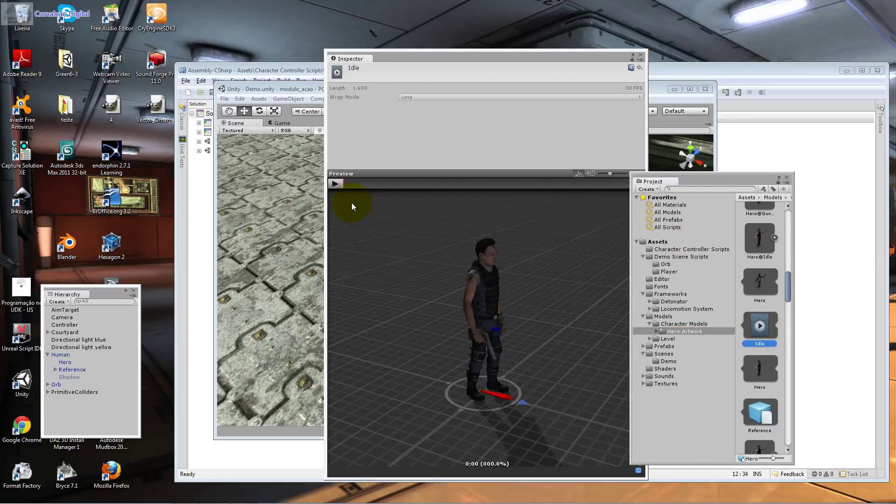
{"action": "left_click", "coordinate": [340, 186]}
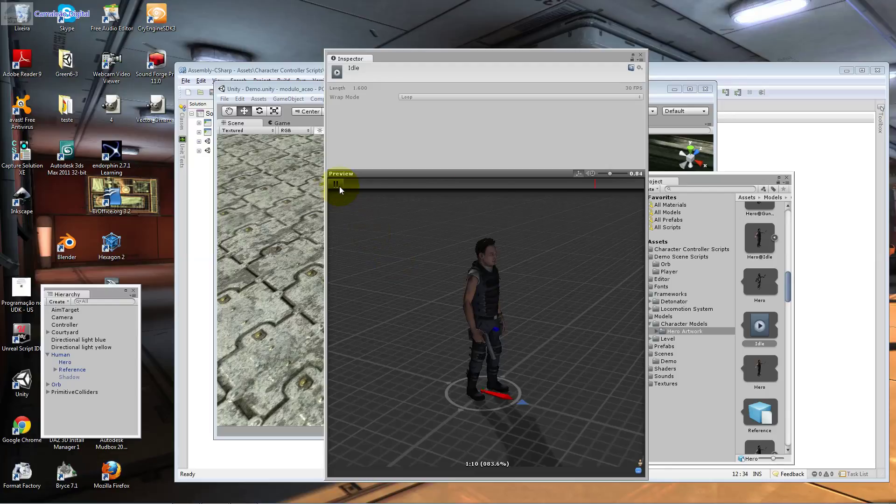
{"action": "left_click", "coordinate": [335, 183]}
{"action": "left_click", "coordinate": [300, 90]}
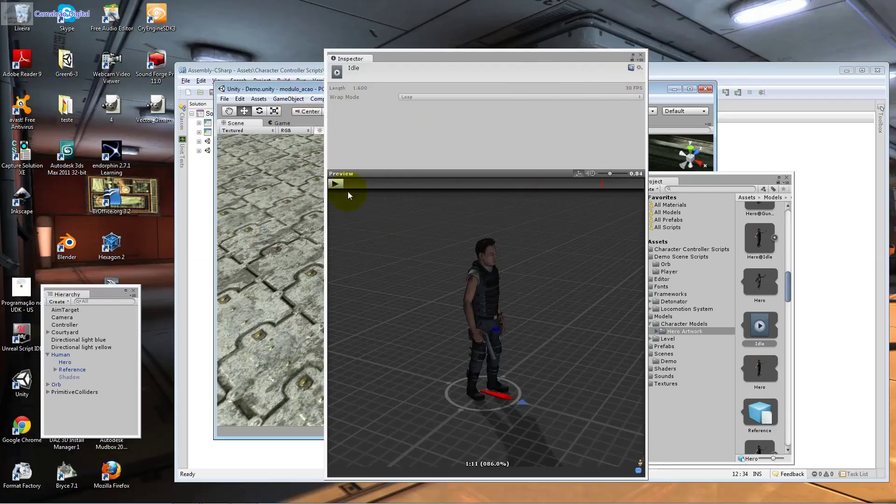
Step: Reselect Human and open its AlignmentTracker script in MonoDevelop
{"action": "left_click", "coordinate": [100, 356]}
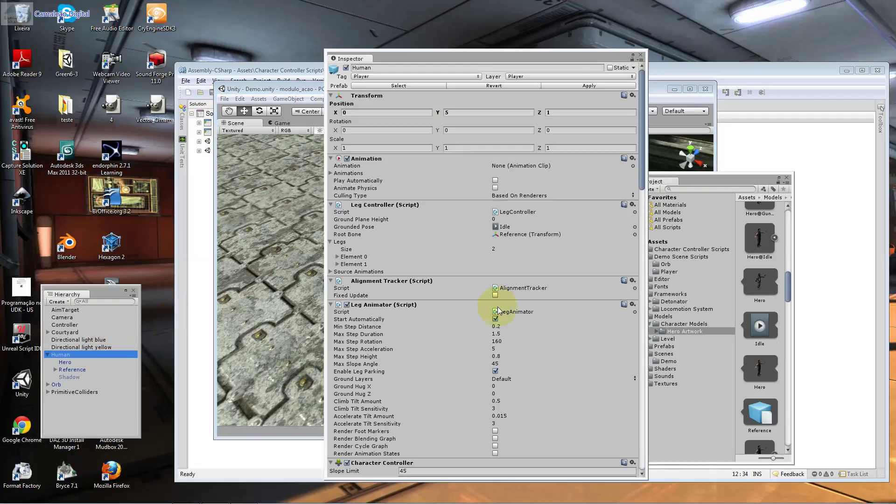
{"action": "left_click", "coordinate": [532, 290]}
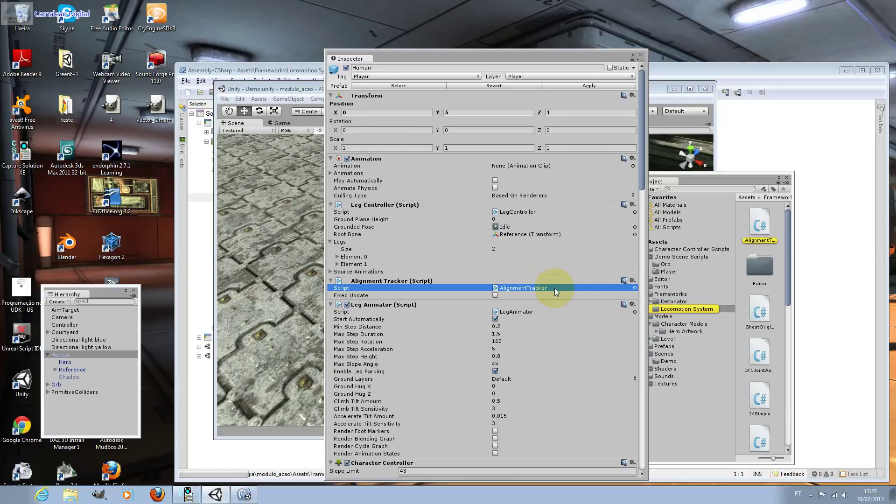
{"action": "left_click", "coordinate": [249, 495]}
Step: Review AlignmentTracker.cs's header: the UnityEngine import, class AlignmentTracker and base class MonoBehaviour
{"action": "left_click", "coordinate": [559, 252]}
{"action": "scroll", "coordinate": [562, 266], "scroll_direction": "down", "scroll_amount": 11}
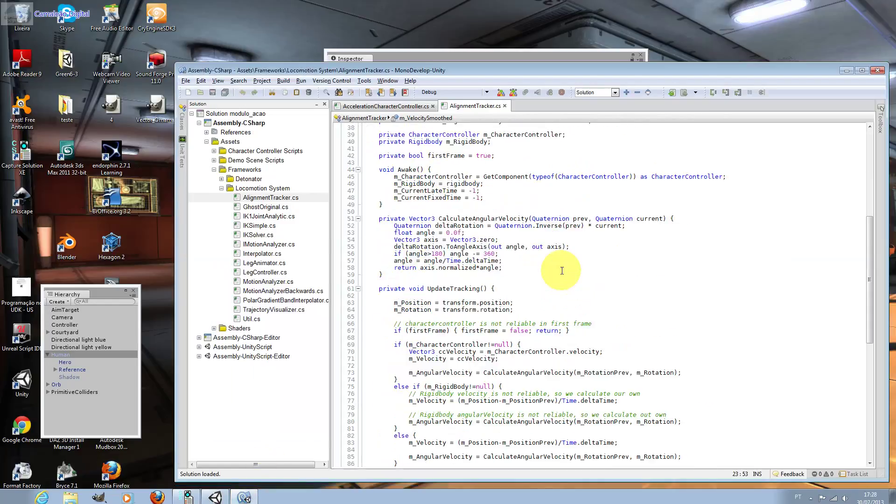
{"action": "scroll", "coordinate": [562, 269], "scroll_direction": "down", "scroll_amount": 6}
{"action": "scroll", "coordinate": [562, 270], "scroll_direction": "down", "scroll_amount": 3}
{"action": "scroll", "coordinate": [564, 275], "scroll_direction": "up", "scroll_amount": 10}
{"action": "scroll", "coordinate": [557, 261], "scroll_direction": "up", "scroll_amount": 8}
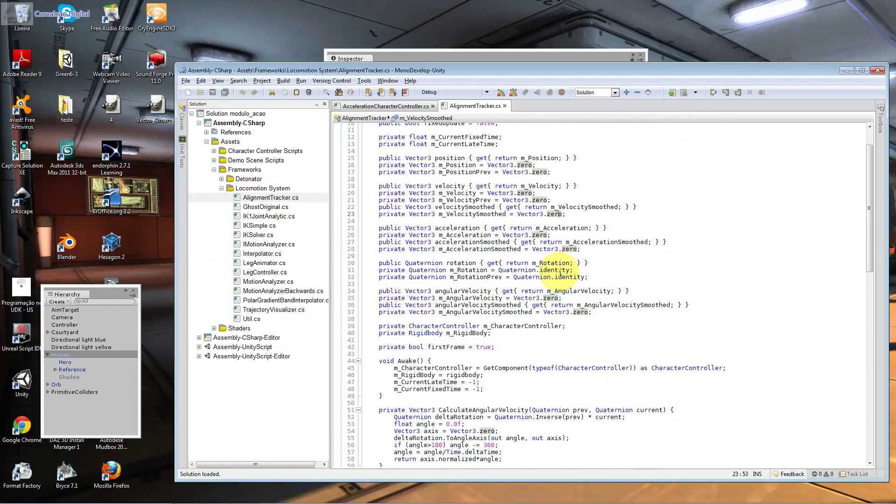
{"action": "scroll", "coordinate": [553, 260], "scroll_direction": "up", "scroll_amount": 3}
{"action": "left_click", "coordinate": [355, 134]}
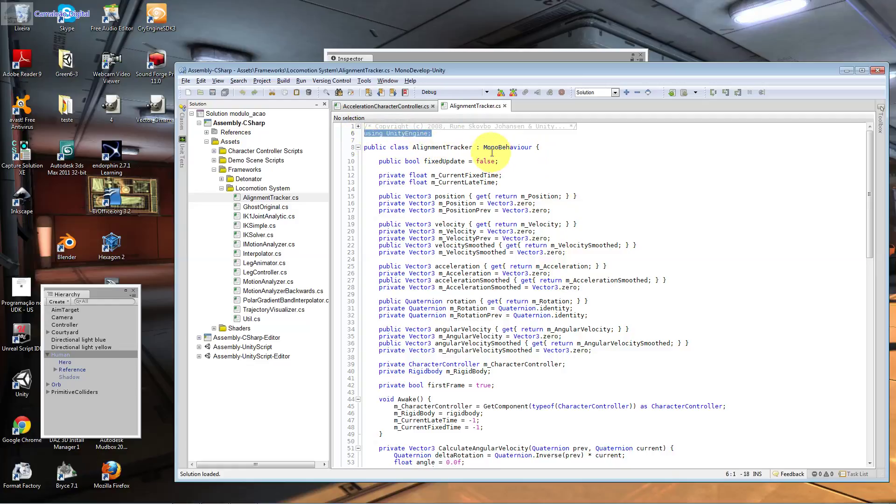
{"action": "left_click_drag", "start_coordinate": [454, 145], "coordinate": [412, 147]}
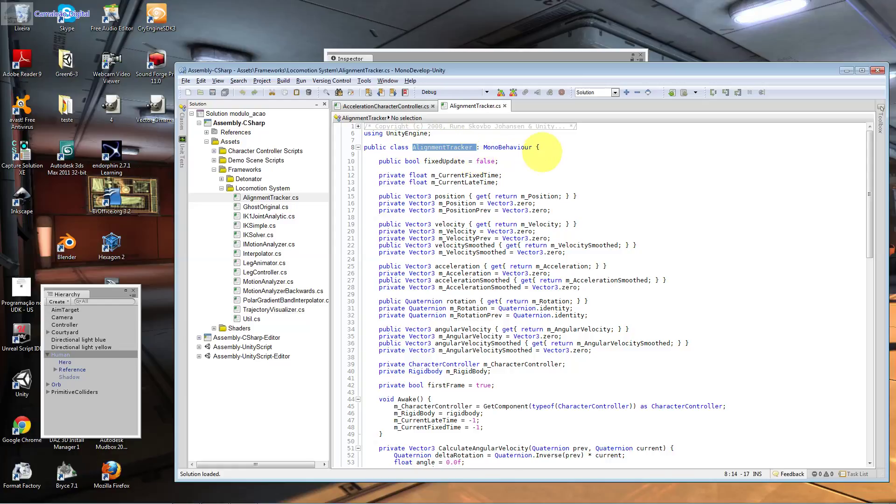
{"action": "left_click_drag", "start_coordinate": [536, 147], "coordinate": [484, 147]}
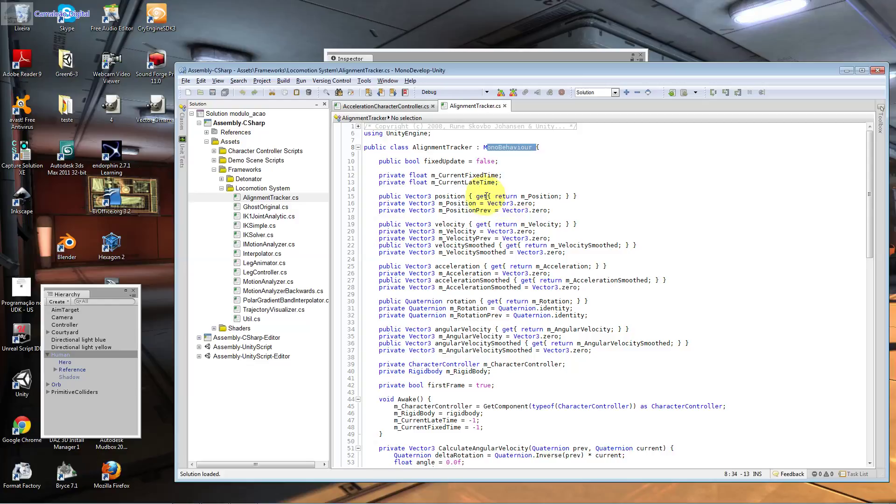
Step: Review the position-to-angularVelocity property declarations and the Awake initialisation lines 45–48
{"action": "left_click_drag", "start_coordinate": [474, 196], "coordinate": [513, 210]}
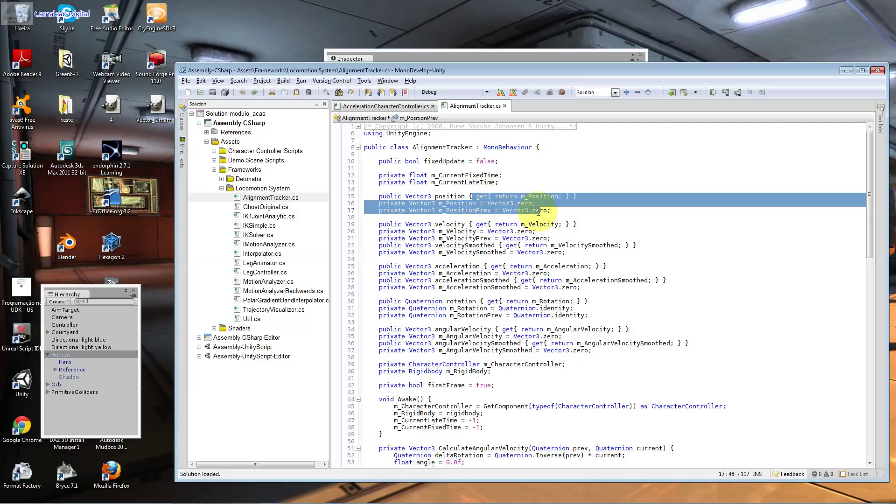
{"action": "mouse_move", "coordinate": [518, 213]}
{"action": "left_mouse_down"}
{"action": "mouse_move", "coordinate": [569, 363]}
{"action": "mouse_move", "coordinate": [506, 369]}
{"action": "left_mouse_up"}
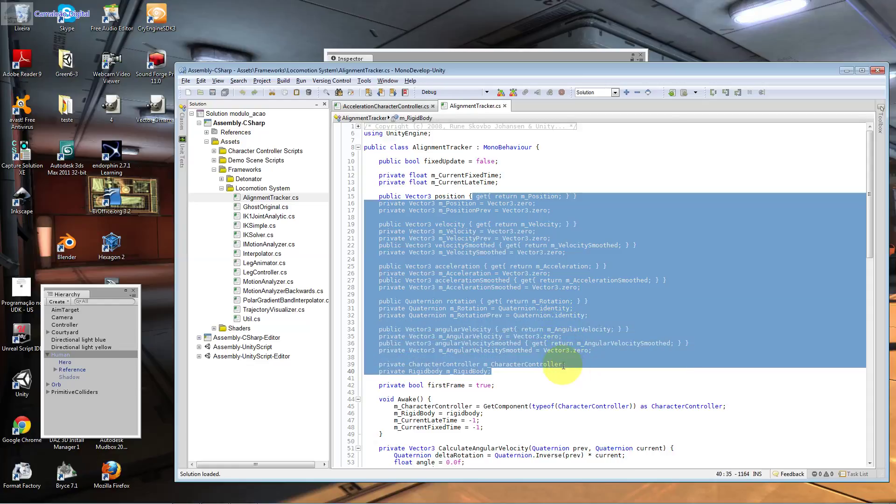
{"action": "left_click", "coordinate": [503, 391]}
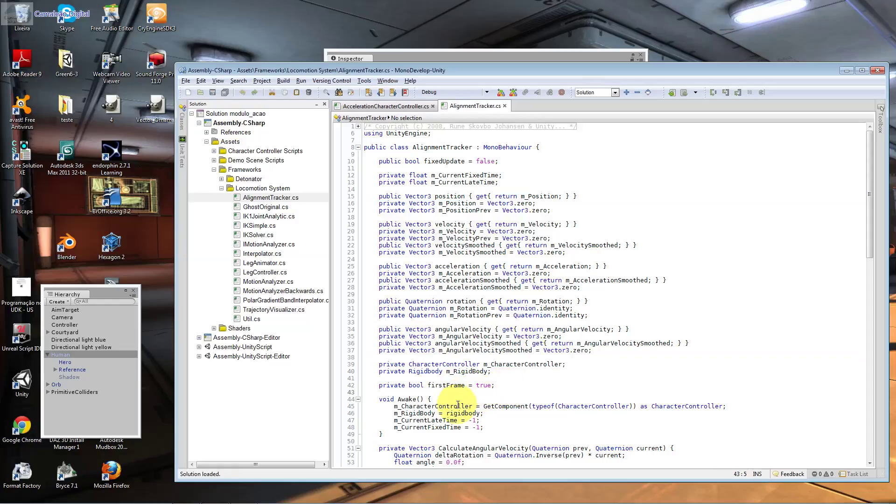
{"action": "left_click_drag", "start_coordinate": [458, 406], "coordinate": [504, 425]}
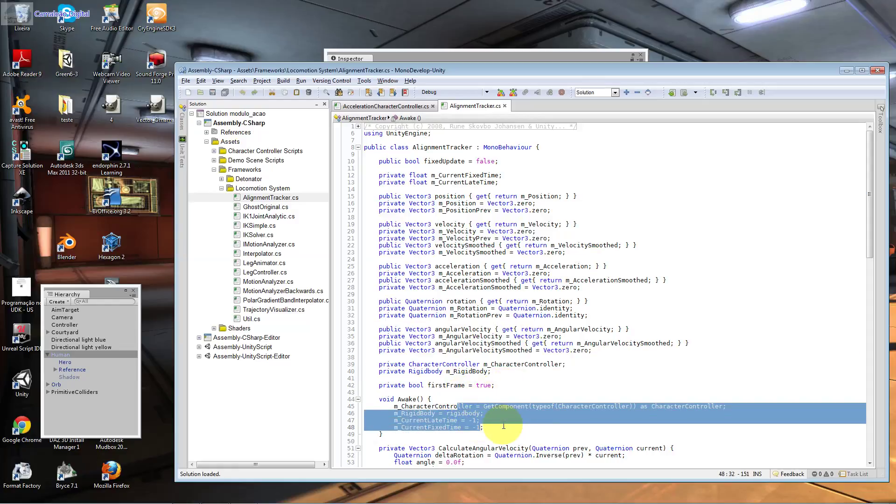
{"action": "left_click", "coordinate": [469, 399]}
{"action": "left_click", "coordinate": [522, 415]}
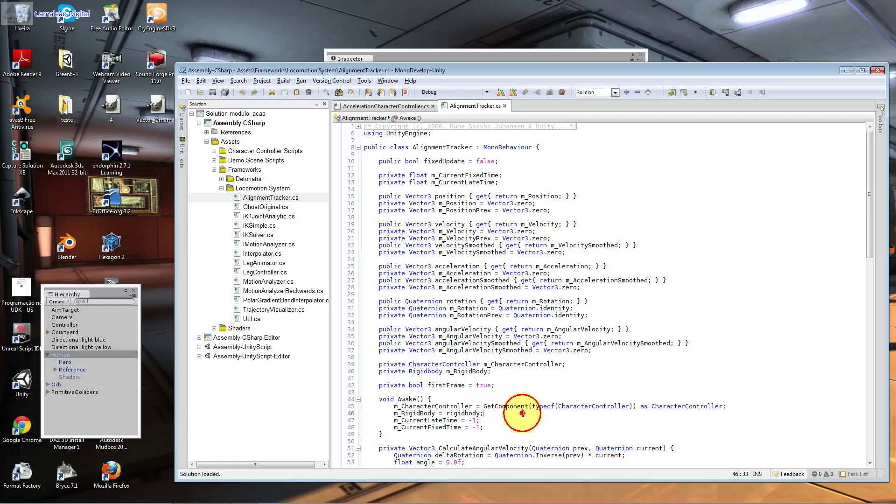
{"action": "left_click", "coordinate": [720, 407], "text": "shift"}
Step: Examine Awake's m_CharacterController, m_RigidBody and -1 assignments on lines 45–47
{"action": "left_click", "coordinate": [617, 408]}
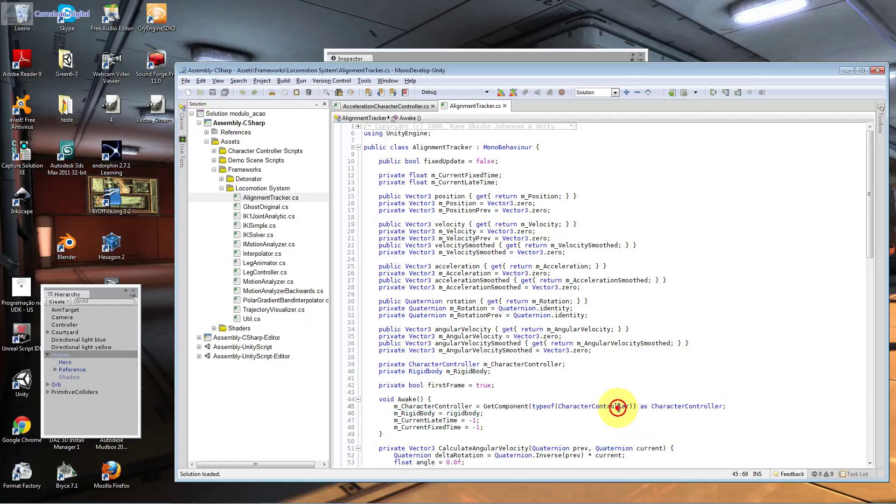
{"action": "left_click", "coordinate": [531, 405]}
{"action": "left_click", "coordinate": [476, 406]}
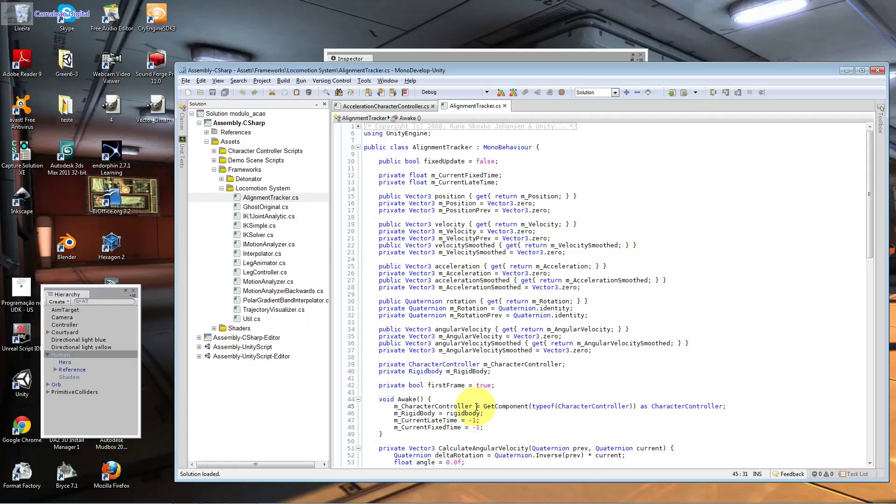
{"action": "left_click_drag", "start_coordinate": [473, 406], "coordinate": [394, 406]}
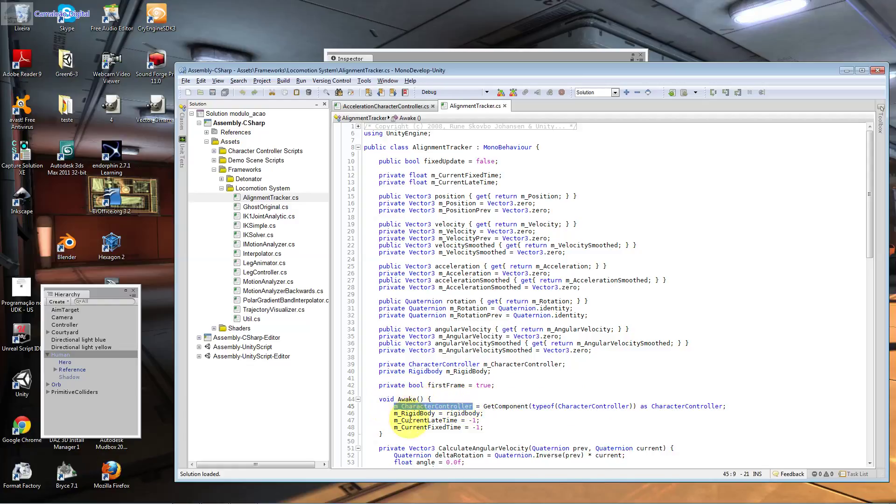
{"action": "left_click", "coordinate": [480, 414]}
{"action": "left_click_drag", "start_coordinate": [435, 413], "coordinate": [413, 415]}
{"action": "left_click_drag", "start_coordinate": [480, 420], "coordinate": [477, 420]}
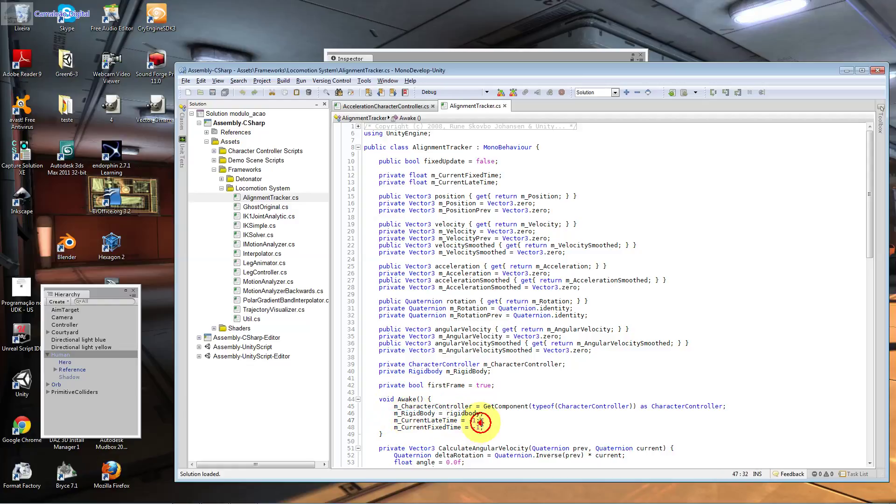
{"action": "scroll", "coordinate": [477, 420], "scroll_direction": "down", "scroll_amount": 4}
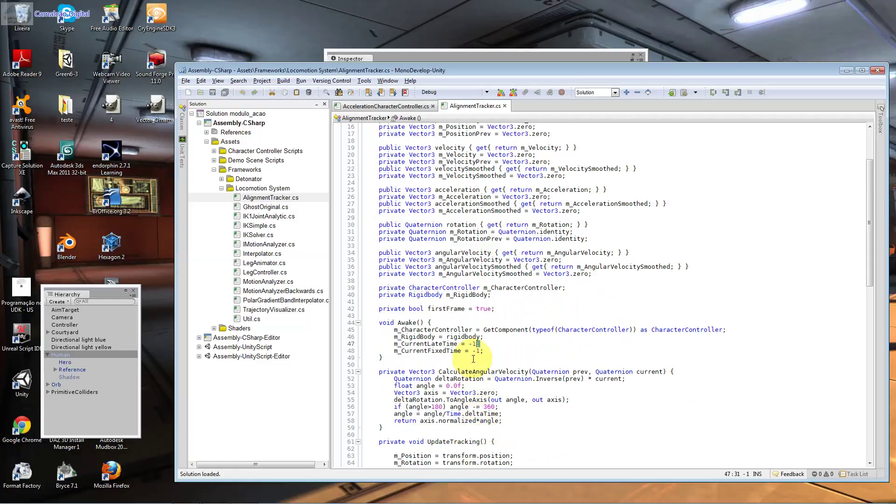
{"action": "left_click", "coordinate": [477, 344]}
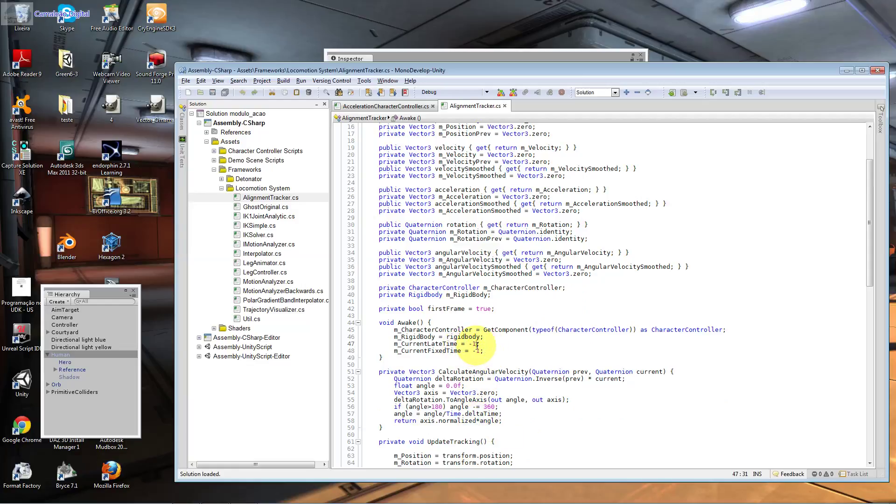
Step: Study CalculateAngularVelocity's angle calculation and 360 wrap on line 56
{"action": "scroll", "coordinate": [481, 354], "scroll_direction": "down", "scroll_amount": 2}
{"action": "scroll", "coordinate": [493, 366], "scroll_direction": "down", "scroll_amount": 3}
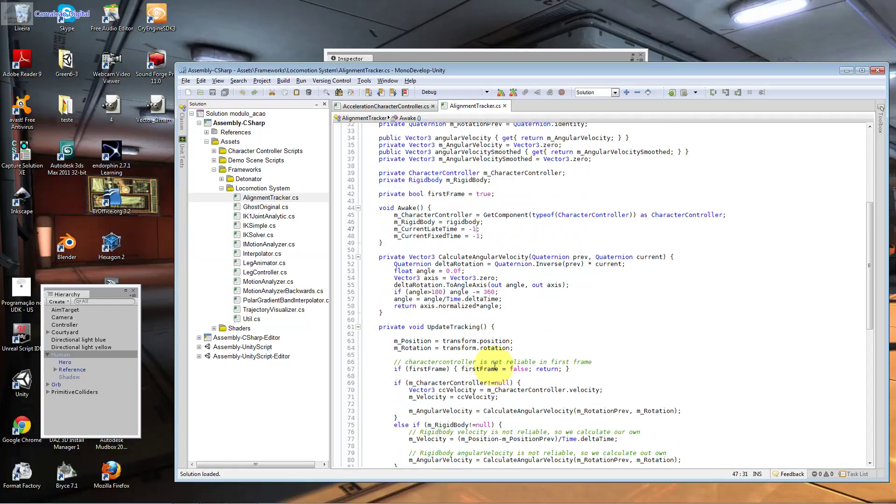
{"action": "left_click", "coordinate": [542, 258]}
{"action": "left_click_drag", "start_coordinate": [523, 306], "coordinate": [465, 278]}
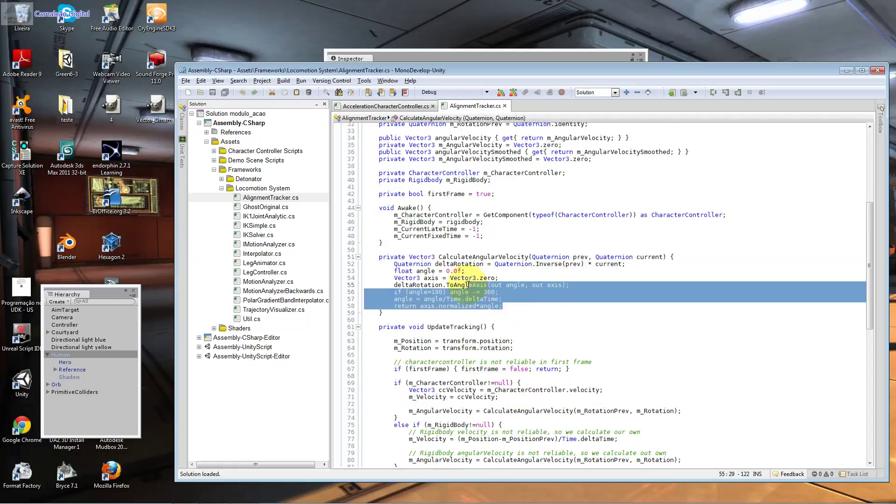
{"action": "left_click_drag", "start_coordinate": [513, 306], "coordinate": [436, 293]}
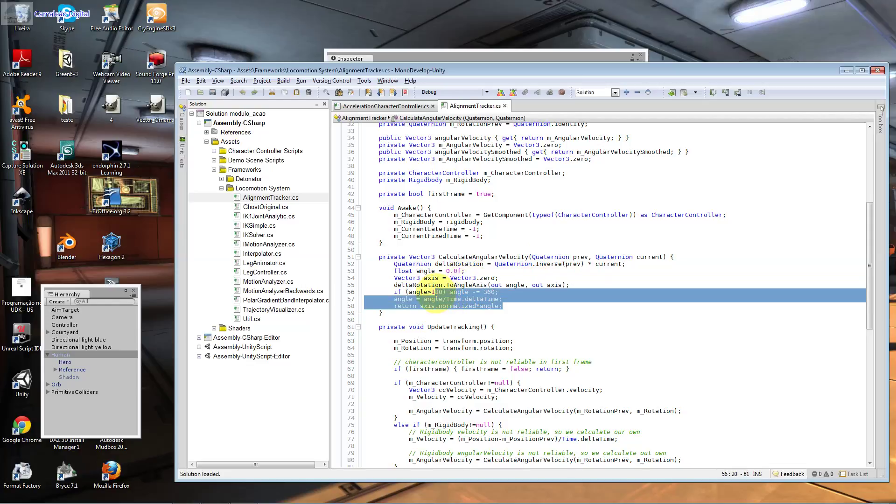
{"action": "left_click", "coordinate": [436, 293]}
{"action": "left_click_drag", "start_coordinate": [476, 293], "coordinate": [499, 292]}
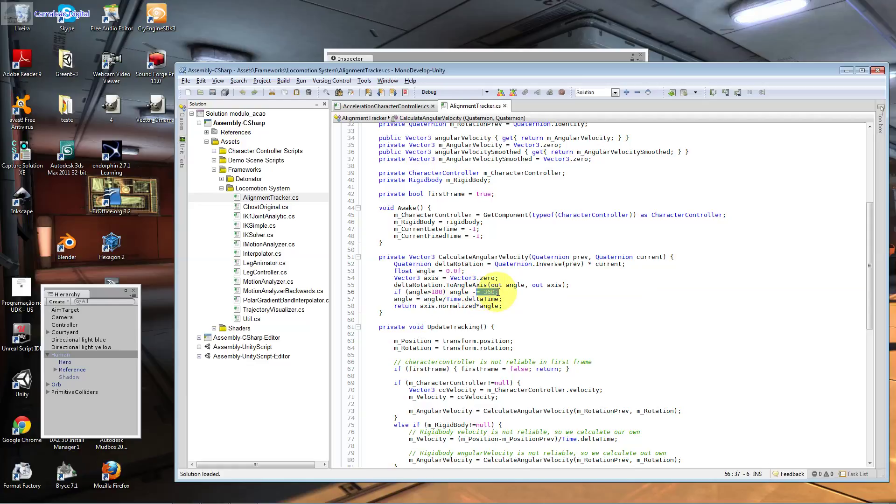
{"action": "left_click", "coordinate": [487, 293]}
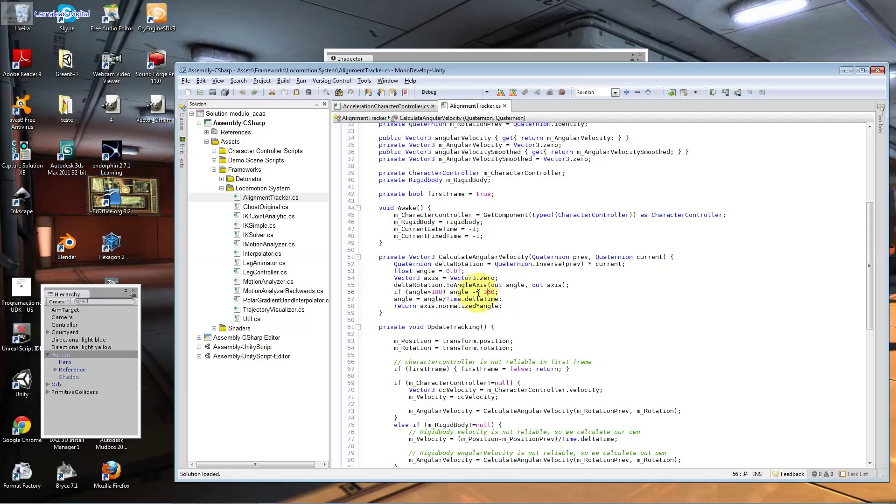
Step: Change line 56's threshold from 180 to 90, save, and return to Unity
{"action": "left_click_drag", "start_coordinate": [435, 292], "coordinate": [431, 293]}
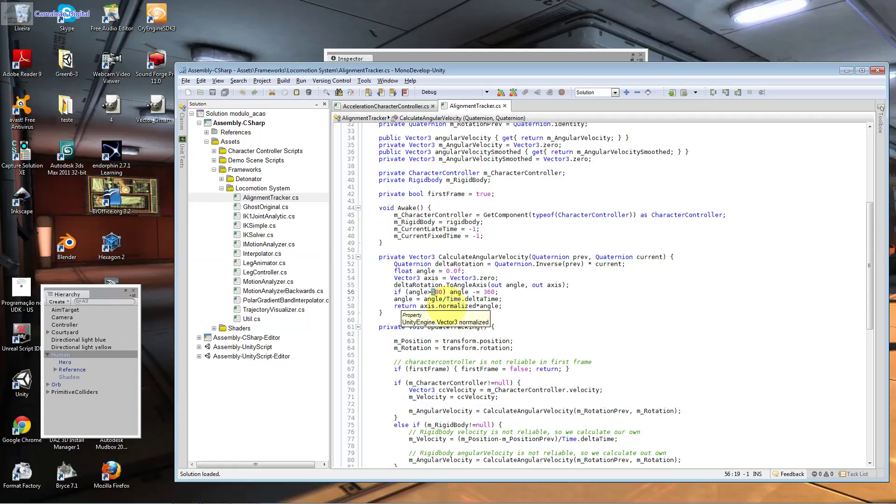
{"action": "key", "text": "Delete"}
{"action": "key", "text": "Delete"}
{"action": "type", "text": "9"}
{"action": "key", "text": "ctrl+s"}
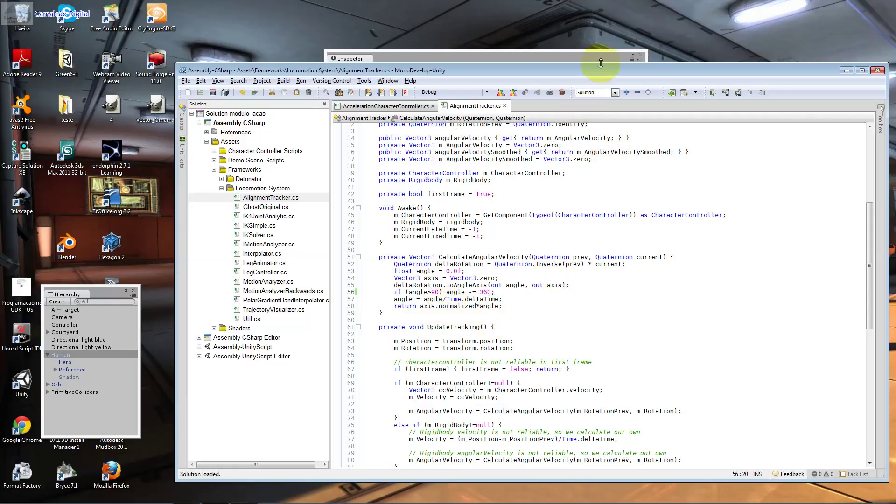
{"action": "left_click", "coordinate": [600, 62]}
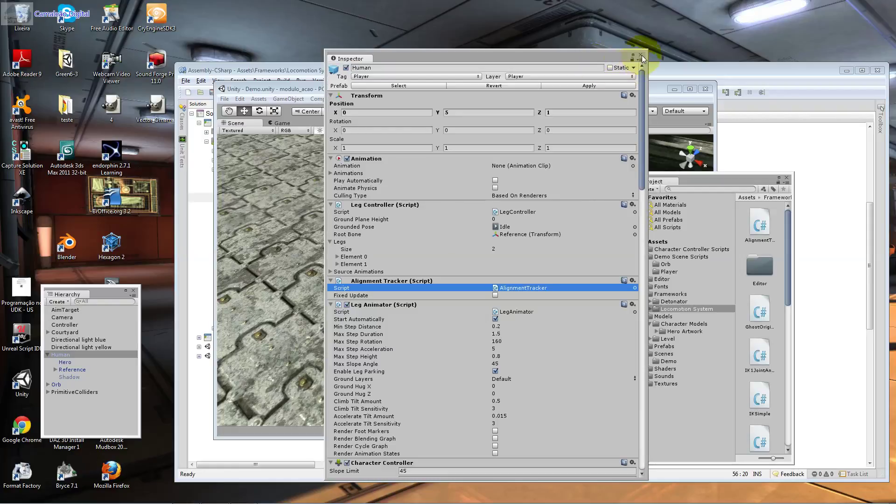
Step: Close the floating Inspector and Project panels, play and stop a demo run, then return to MonoDevelop
{"action": "left_click", "coordinate": [641, 55]}
{"action": "left_click", "coordinate": [786, 178]}
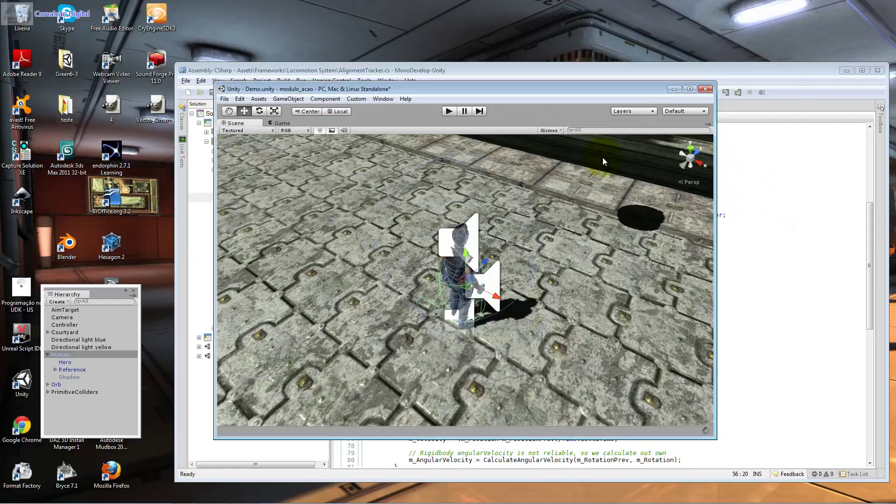
{"action": "left_click", "coordinate": [453, 111]}
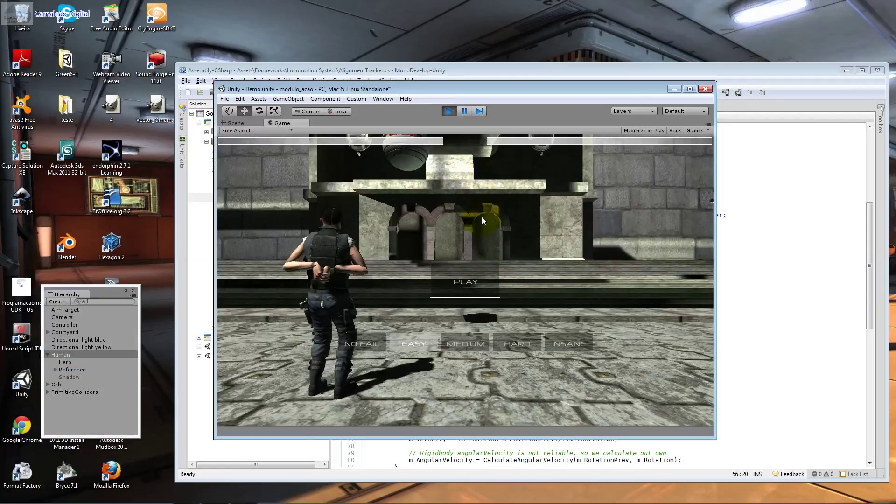
{"action": "left_click", "coordinate": [481, 285]}
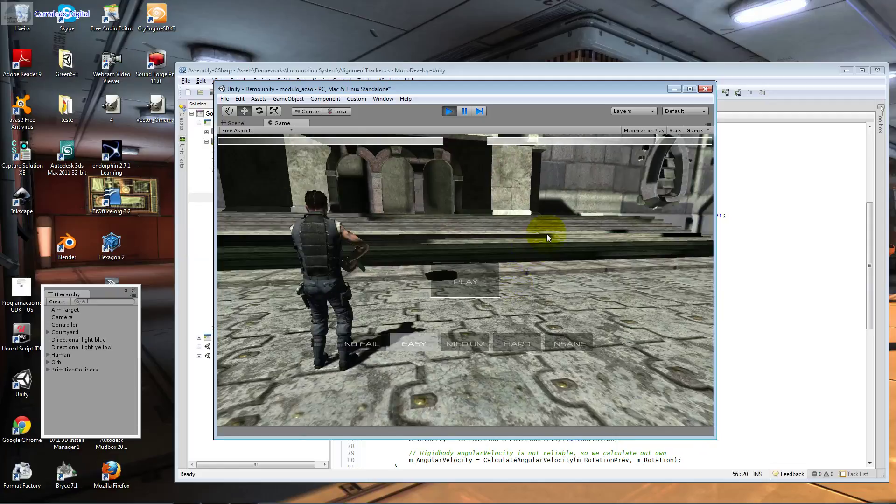
{"action": "left_click", "coordinate": [449, 112]}
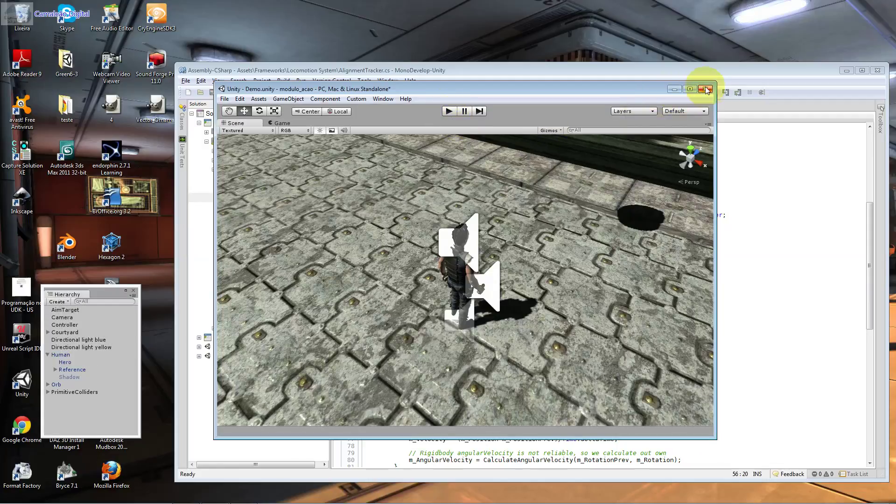
{"action": "left_click", "coordinate": [730, 114]}
Step: Restore line 56's threshold to 180 and review UpdateTracking's position and rotation lines
{"action": "key", "text": "BackSpace"}
{"action": "type", "text": "180) angle -= 360;"}
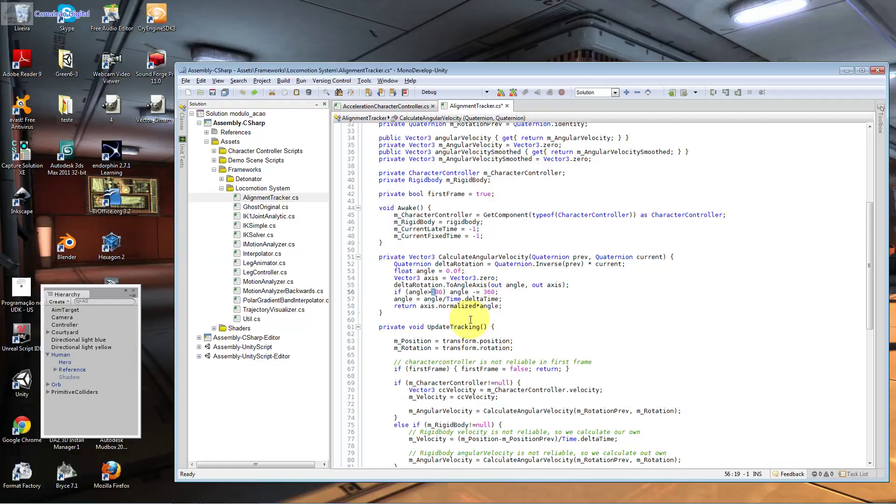
{"action": "scroll", "coordinate": [470, 320], "scroll_direction": "down", "scroll_amount": 4}
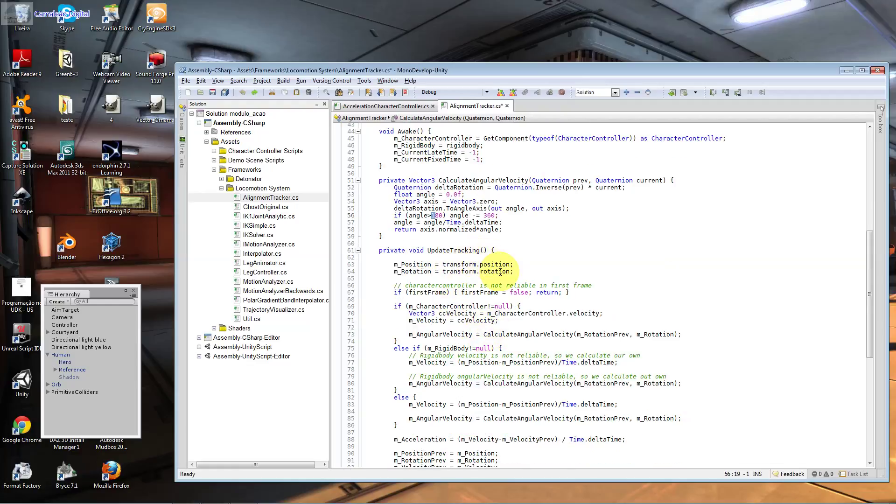
{"action": "left_click_drag", "start_coordinate": [514, 272], "coordinate": [488, 274]}
{"action": "left_click_drag", "start_coordinate": [376, 279], "coordinate": [377, 264]}
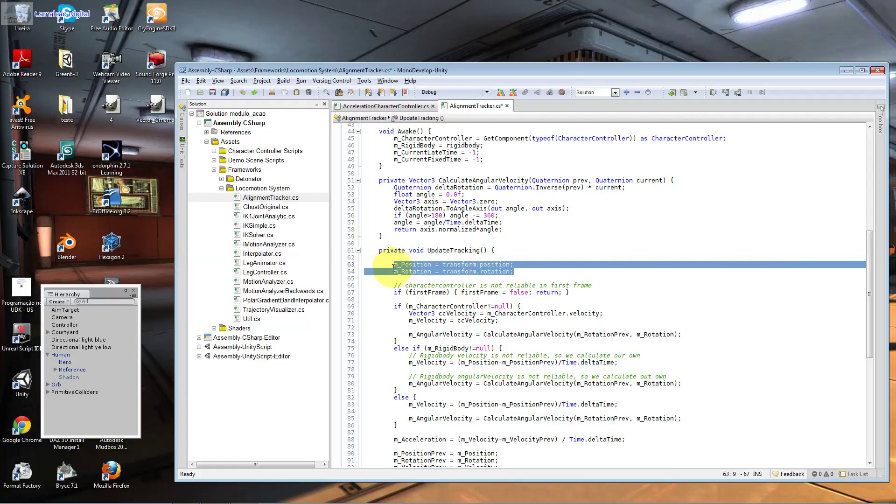
{"action": "left_click", "coordinate": [447, 285]}
{"action": "left_click_drag", "start_coordinate": [516, 271], "coordinate": [509, 279]}
Step: Scroll through the rest of AlignmentTracker.cs and close it, answering the save prompt
{"action": "scroll", "coordinate": [483, 317], "scroll_direction": "down", "scroll_amount": 5}
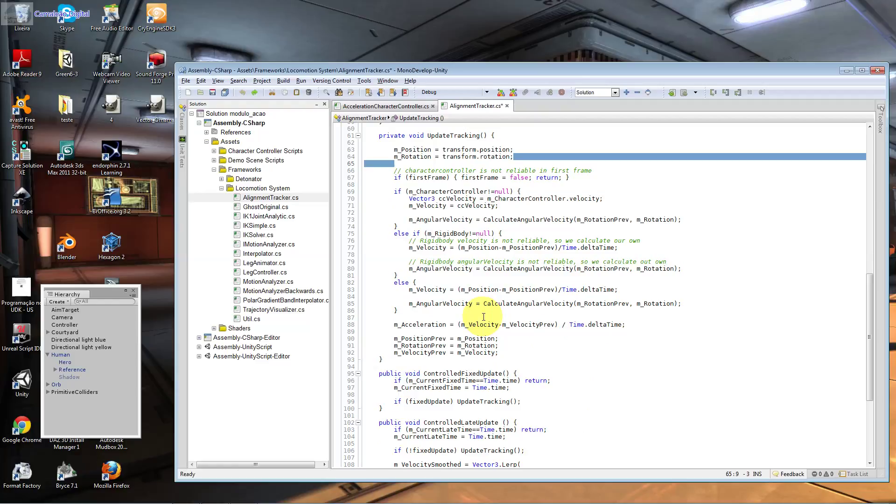
{"action": "scroll", "coordinate": [483, 317], "scroll_direction": "down", "scroll_amount": 5}
{"action": "scroll", "coordinate": [484, 317], "scroll_direction": "down", "scroll_amount": 2}
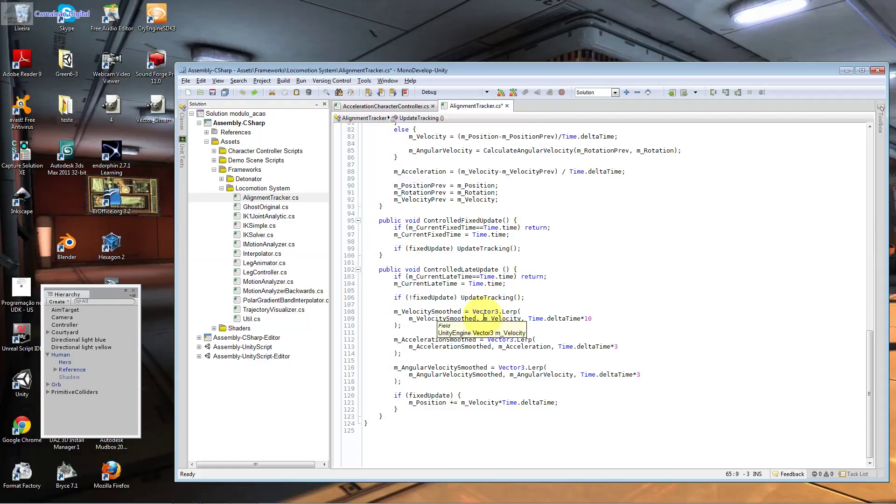
{"action": "left_click", "coordinate": [508, 108]}
{"action": "left_click", "coordinate": [488, 311]}
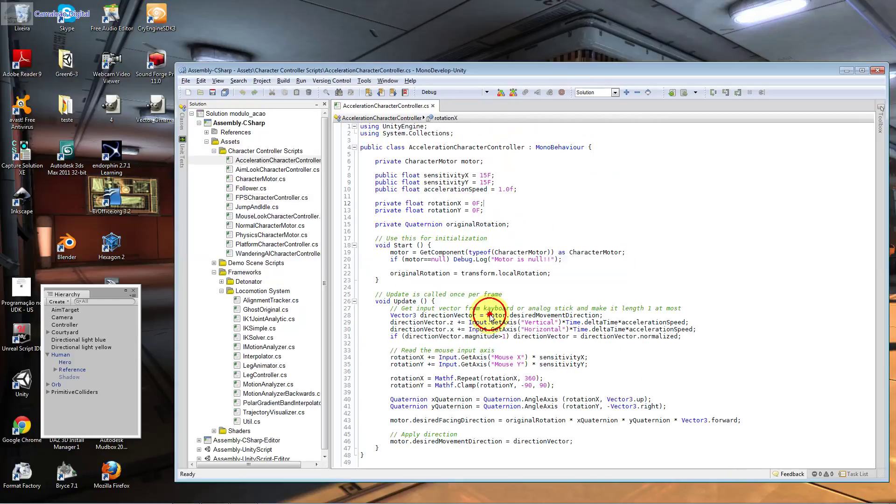
Step: Close AccelerationCharacterController.cs, select the Human character and open a floating Inspector for it
{"action": "left_click", "coordinate": [432, 106]}
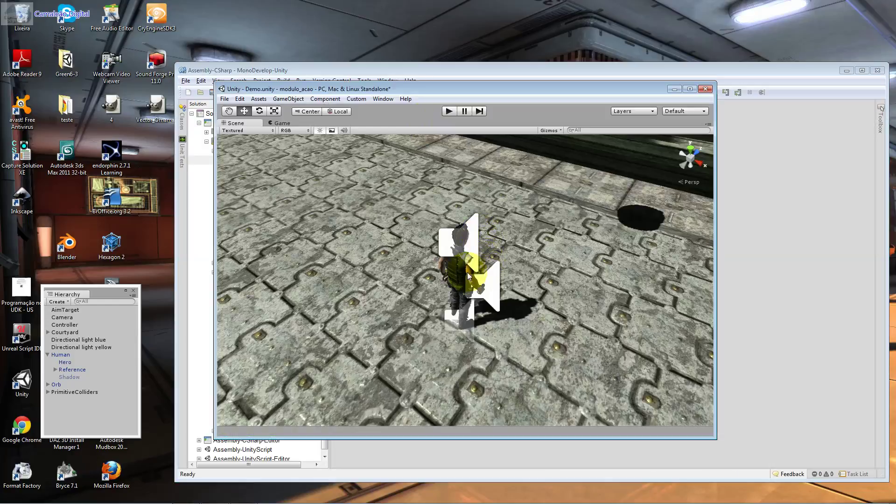
{"action": "left_click", "coordinate": [463, 261]}
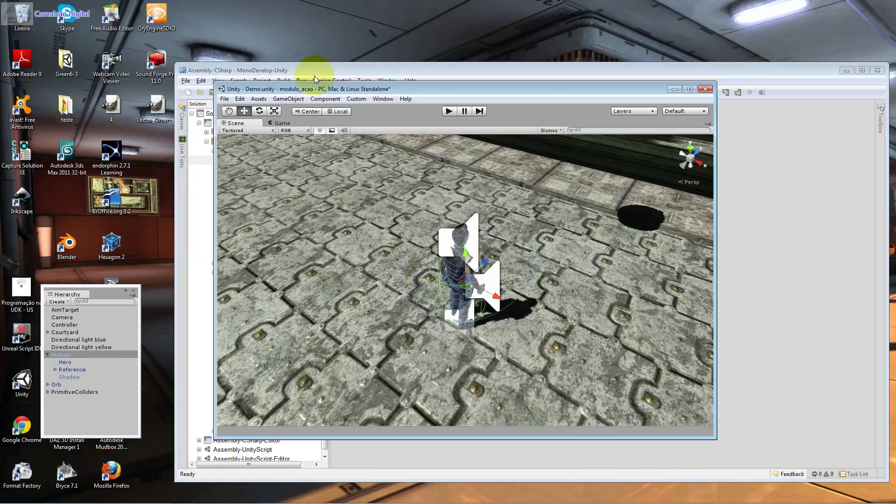
{"action": "left_click", "coordinate": [403, 99]}
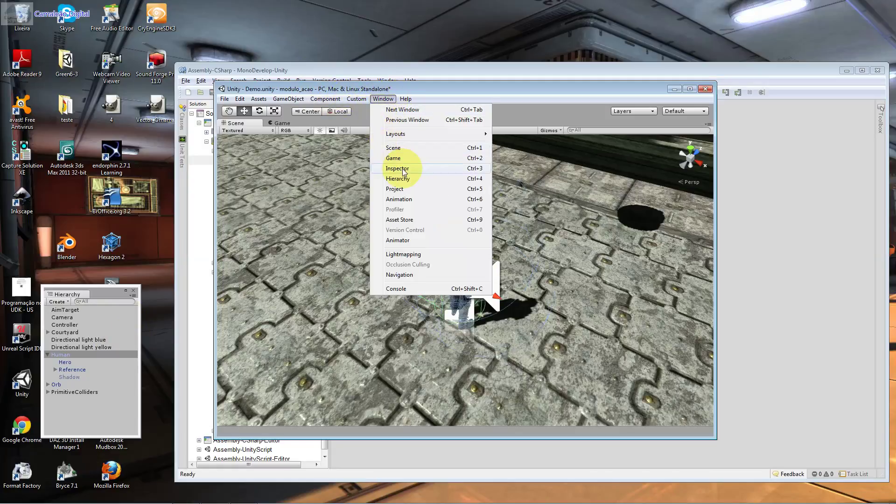
{"action": "left_click", "coordinate": [399, 169]}
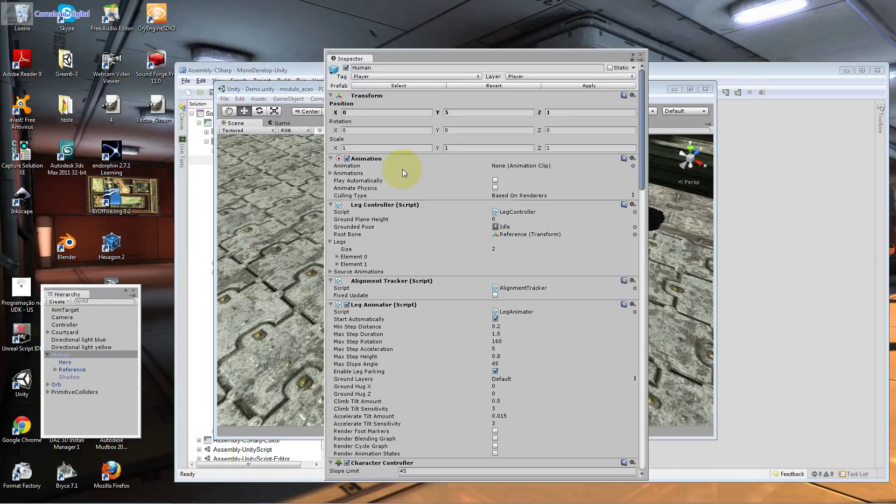
Step: Turn on Fixed Update for the Human's Alignment Tracker component
{"action": "left_click", "coordinate": [526, 312]}
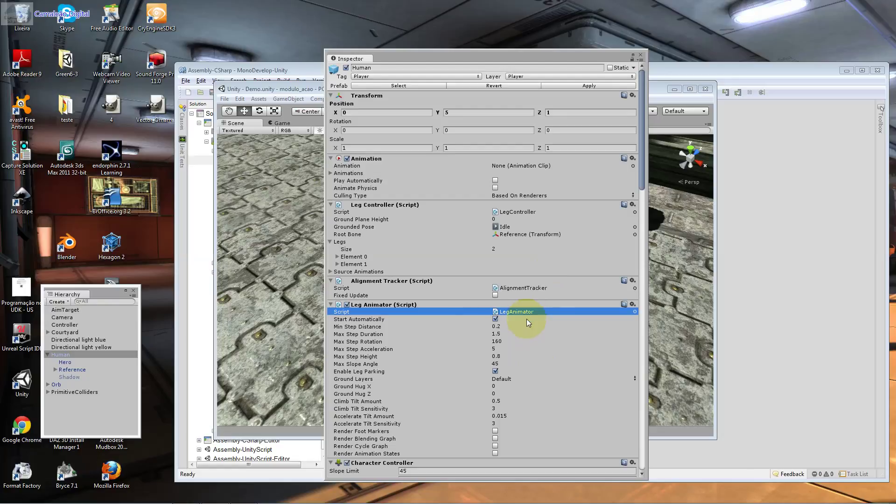
{"action": "left_click", "coordinate": [521, 327]}
{"action": "left_click", "coordinate": [528, 293]}
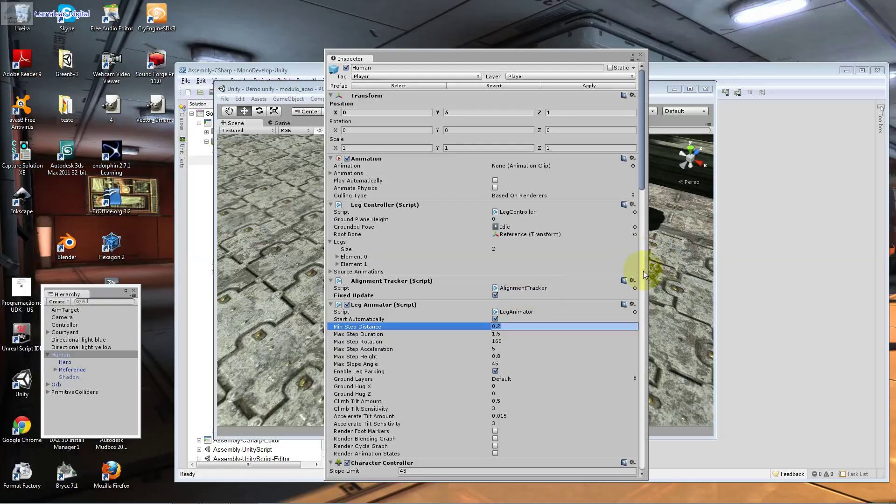
{"action": "left_click_drag", "start_coordinate": [643, 271], "coordinate": [634, 271]}
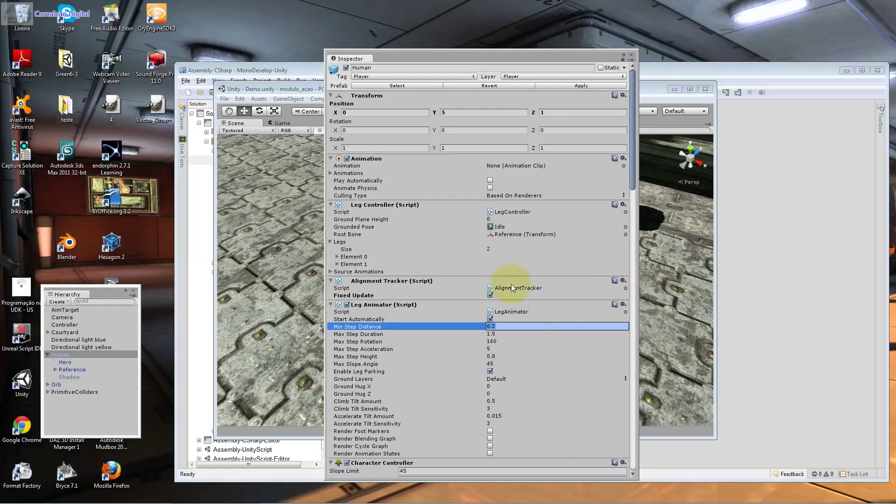
Step: Step through the Leg Animator's Min Step Distance, Max Step Duration, Acceleration and Height fields
{"action": "left_click", "coordinate": [510, 312]}
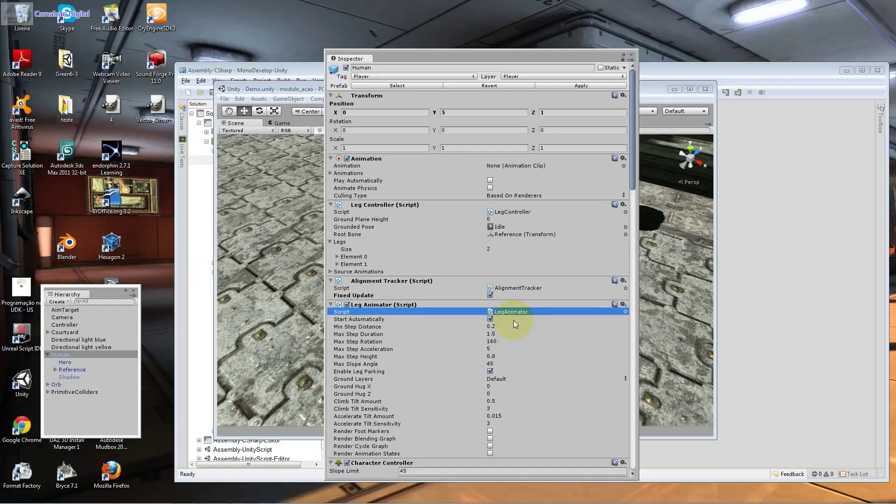
{"action": "left_click", "coordinate": [514, 325]}
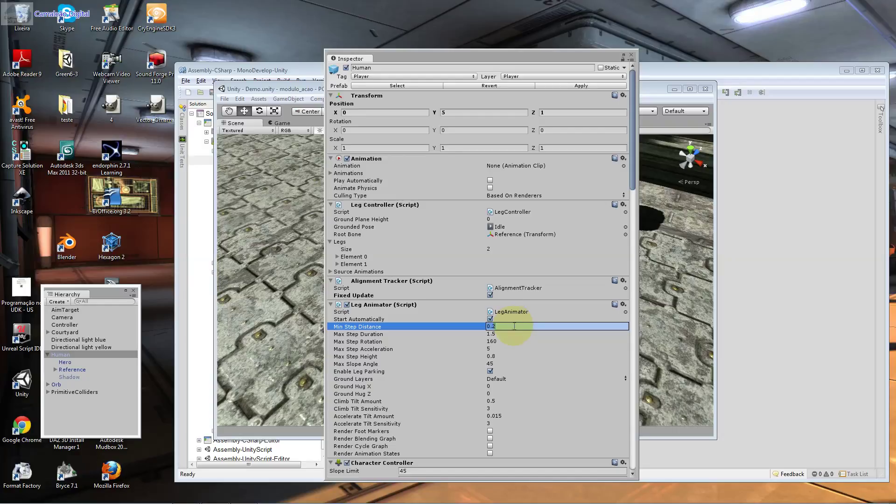
{"action": "left_click", "coordinate": [512, 334]}
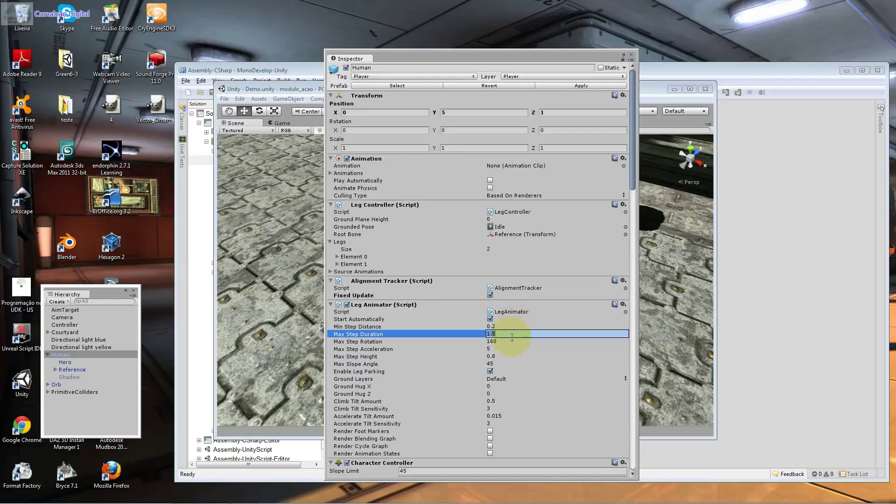
{"action": "left_click", "coordinate": [511, 349]}
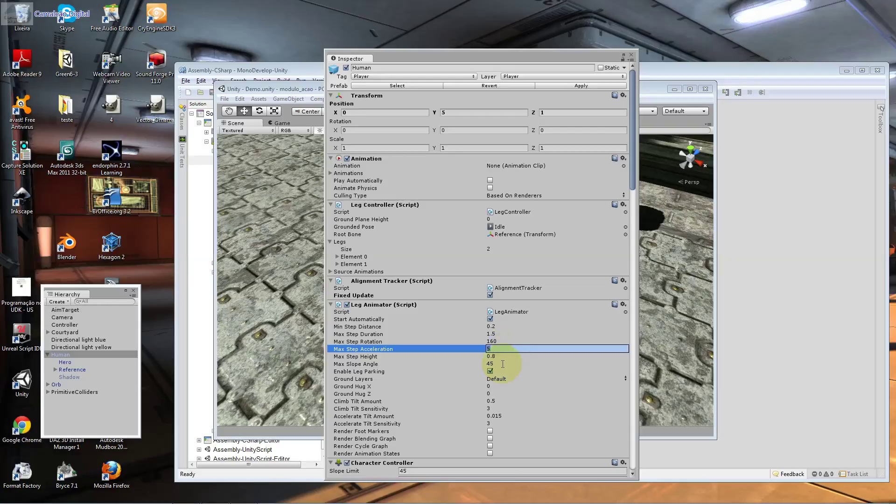
{"action": "left_click", "coordinate": [504, 356]}
Step: Raise the Leg Animator's Max Step Acceleration from 5 to 15
{"action": "scroll", "coordinate": [506, 352], "scroll_direction": "down", "scroll_amount": 1}
{"action": "scroll", "coordinate": [506, 353], "scroll_direction": "down", "scroll_amount": 1}
{"action": "scroll", "coordinate": [508, 354], "scroll_direction": "down", "scroll_amount": 1}
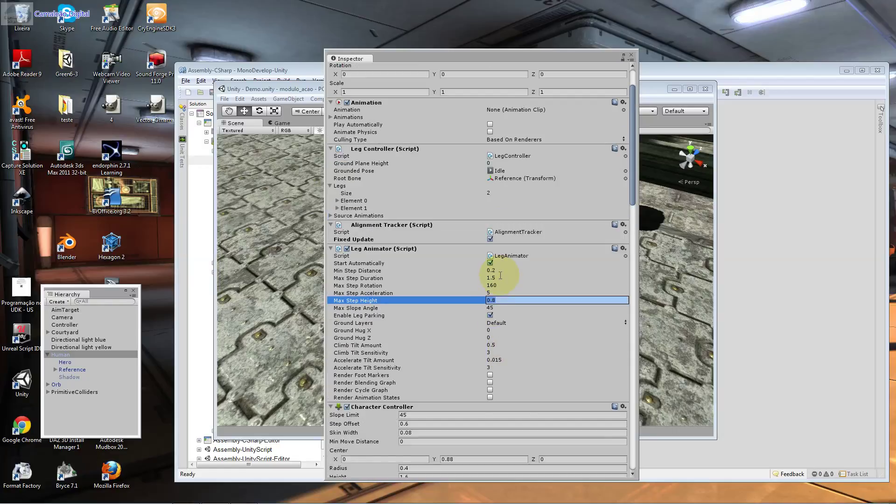
{"action": "left_click", "coordinate": [500, 271]}
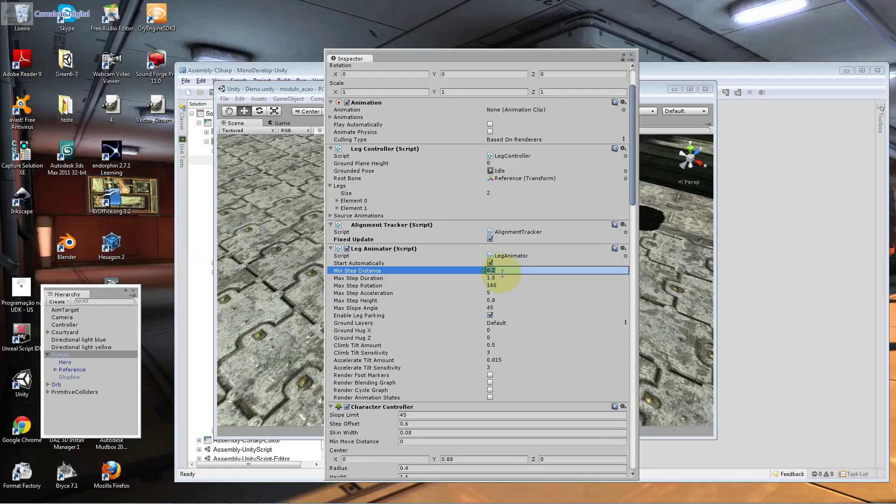
{"action": "left_click", "coordinate": [502, 277]}
{"action": "left_click", "coordinate": [502, 285]}
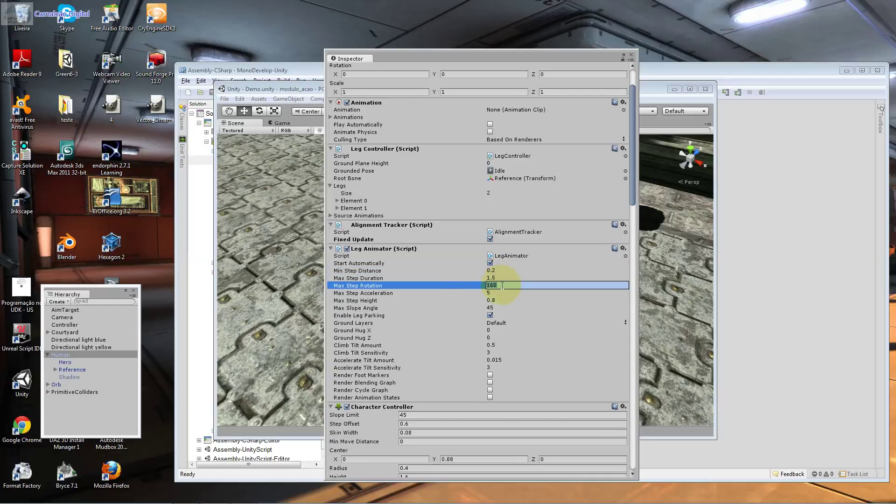
{"action": "left_click", "coordinate": [501, 293]}
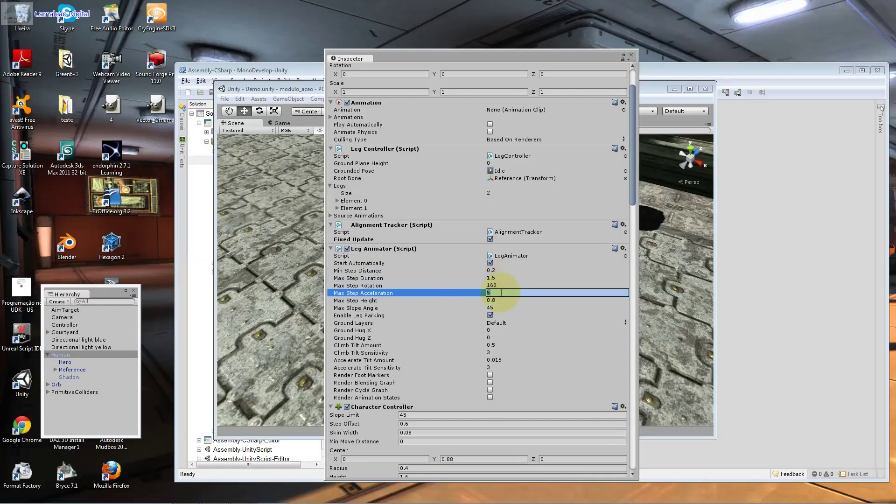
{"action": "type", "text": "15"}
{"action": "key", "text": "Return"}
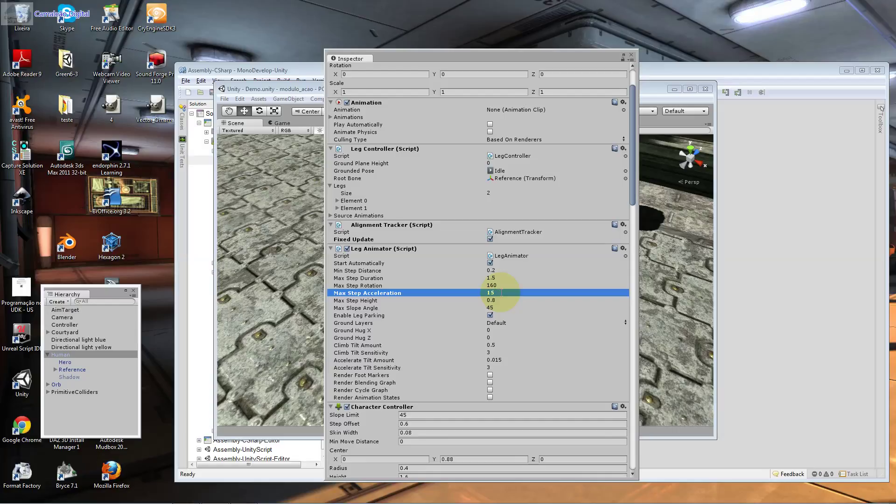
Step: Move the Inspector aside and run the Demo scene in play mode with a wider Game view
{"action": "left_click_drag", "start_coordinate": [542, 60], "coordinate": [762, 64]}
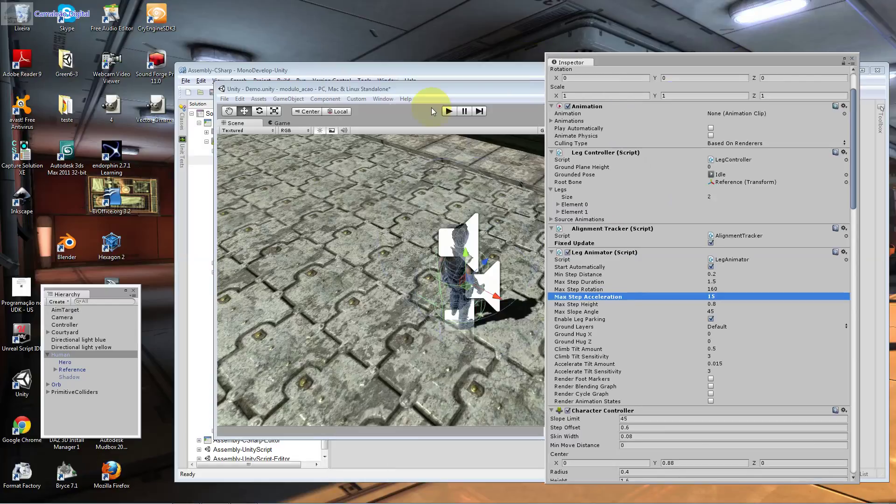
{"action": "left_click", "coordinate": [448, 113]}
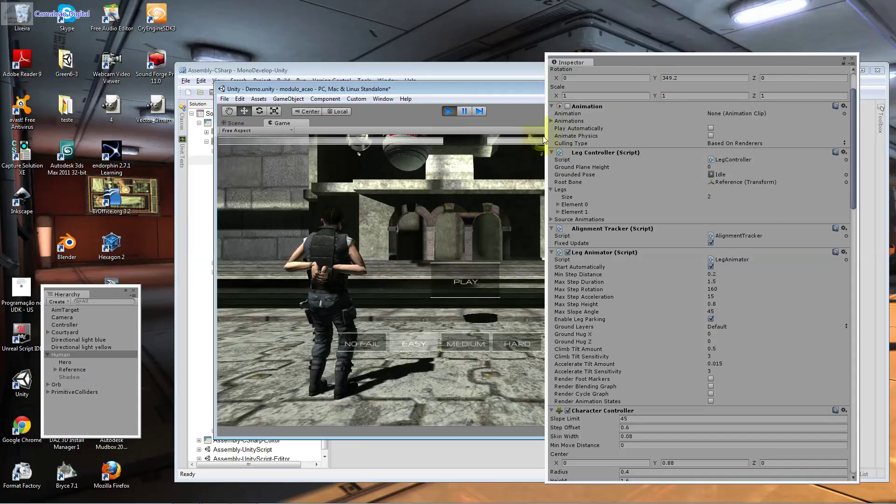
{"action": "left_click_drag", "start_coordinate": [546, 137], "coordinate": [693, 136]}
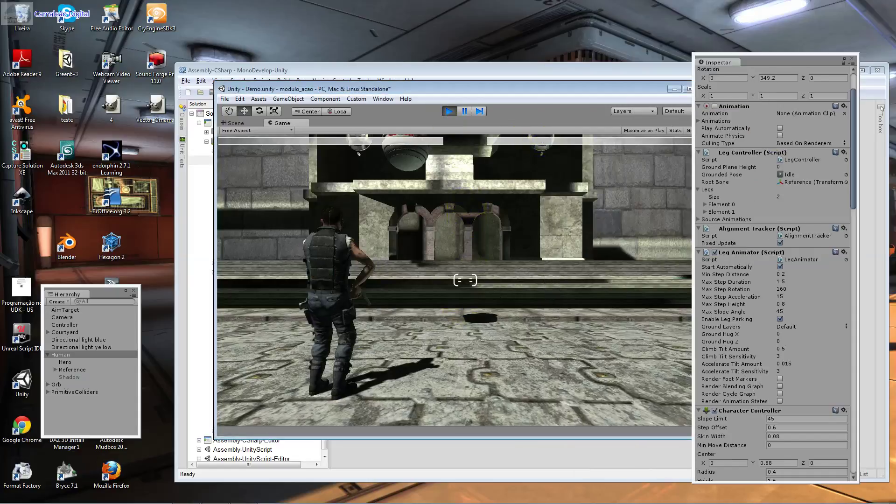
Step: Run the character around with W/S, shoot repeatedly at the floating orb, then bring up the difficulty menu
{"action": "key", "text": "w"}
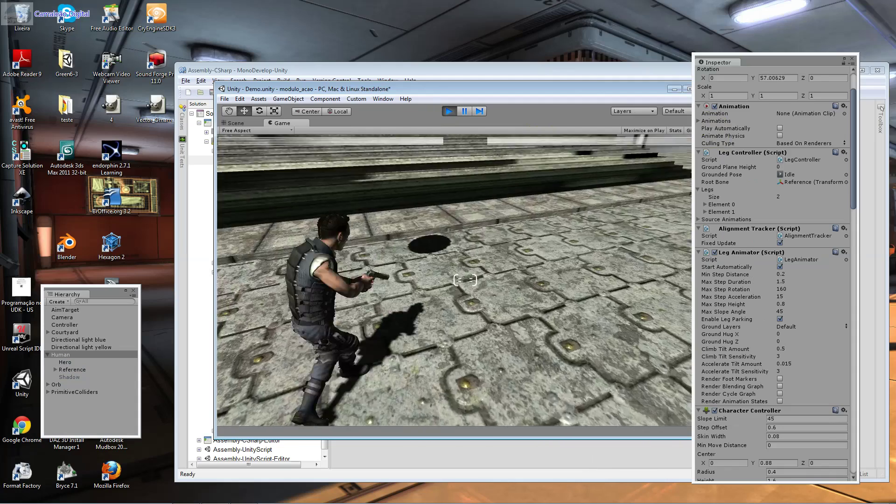
{"action": "key", "text": "s"}
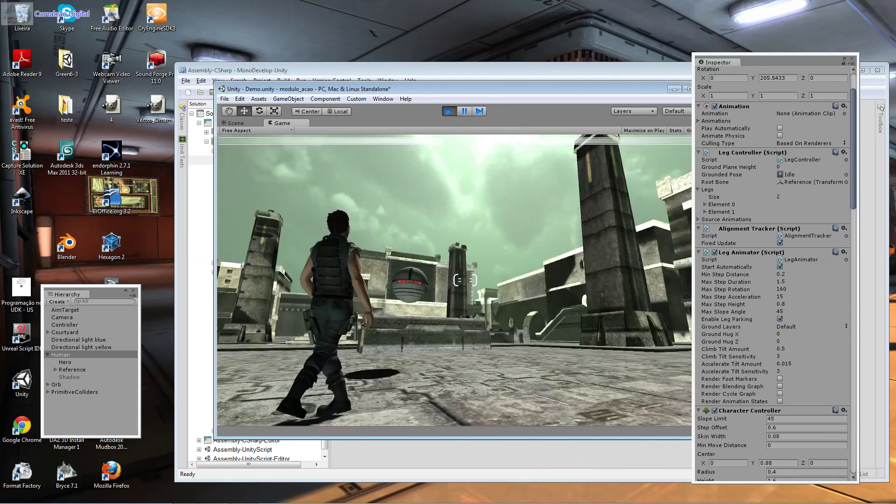
{"action": "key", "text": "w"}
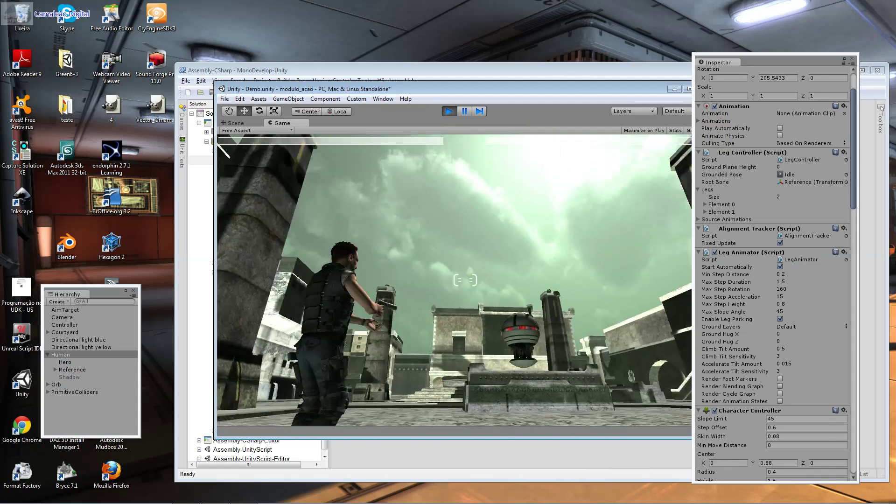
{"action": "left_click", "coordinate": [465, 280]}
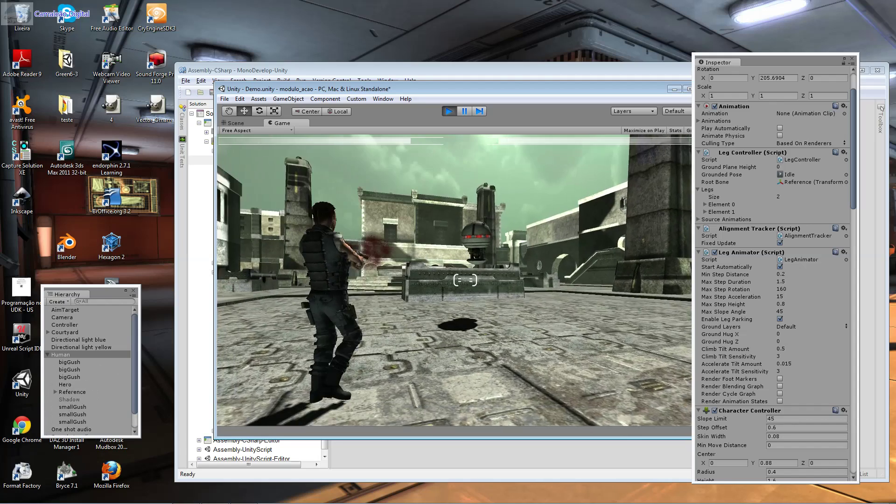
{"action": "left_click", "coordinate": [465, 280]}
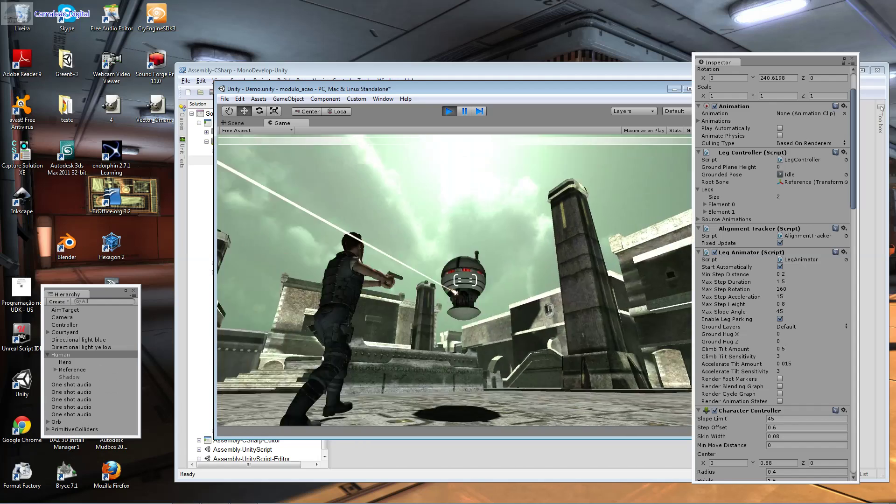
{"action": "key", "text": "w"}
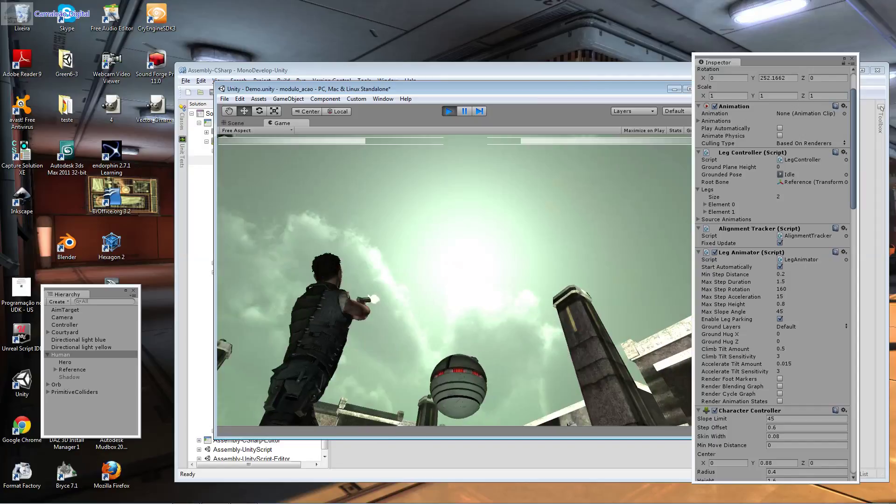
{"action": "left_click", "coordinate": [465, 280]}
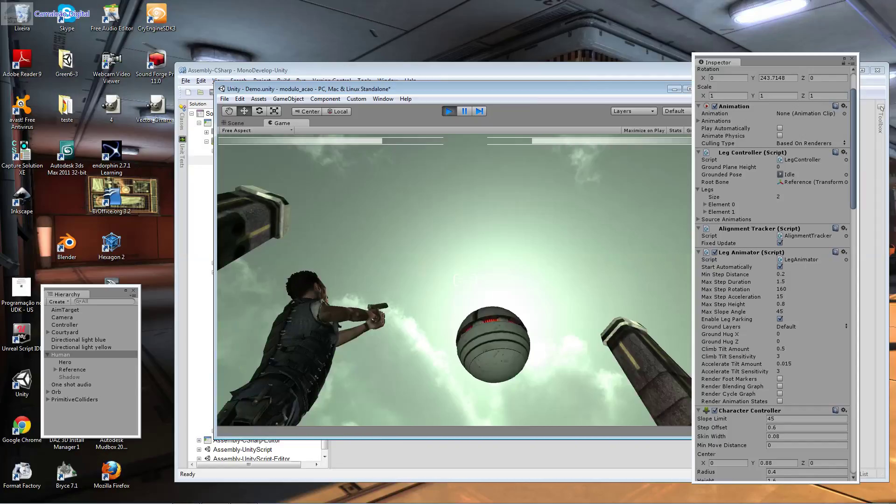
{"action": "left_click", "coordinate": [464, 280]}
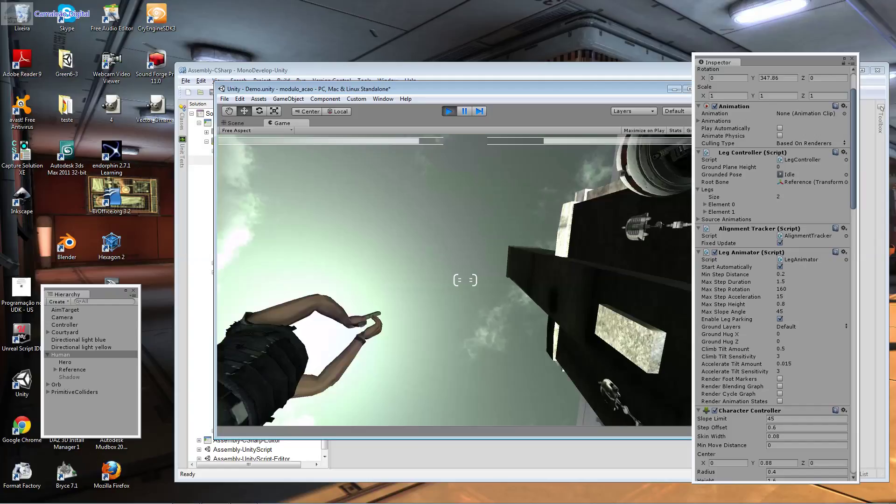
{"action": "left_click", "coordinate": [465, 280]}
{"action": "left_click", "coordinate": [464, 280]}
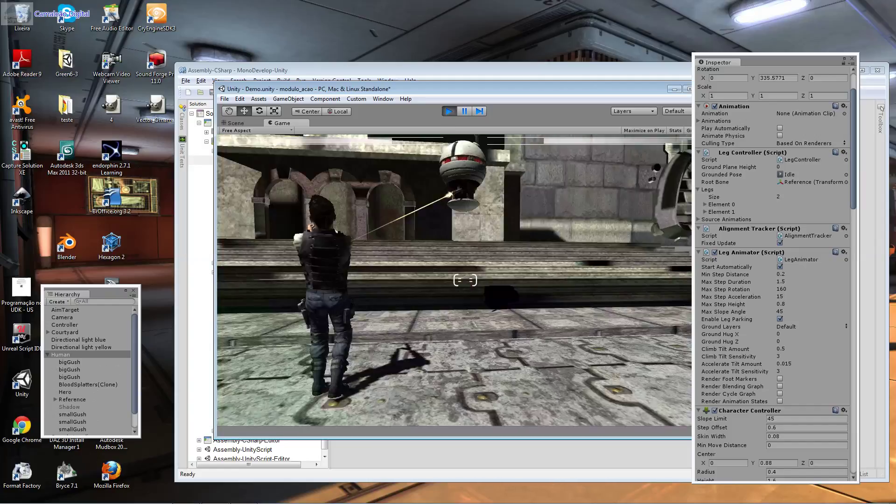
{"action": "left_click", "coordinate": [465, 280]}
{"action": "left_click", "coordinate": [465, 280]}
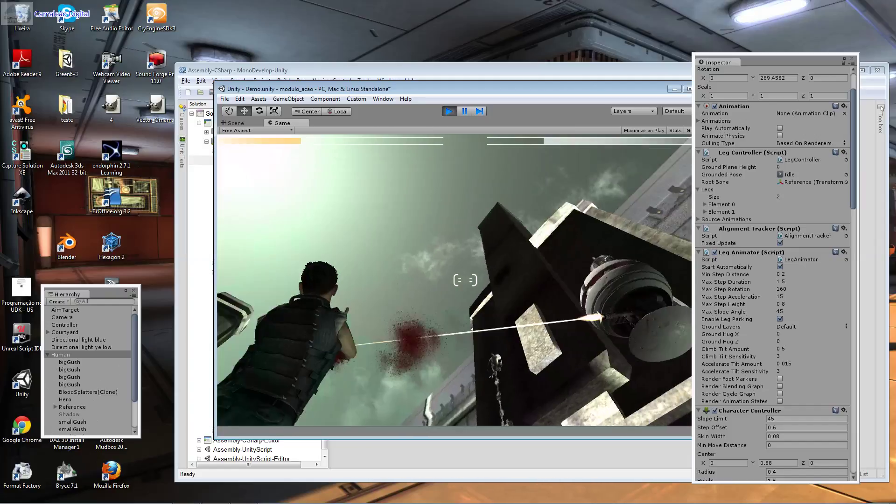
{"action": "left_click", "coordinate": [465, 280]}
{"action": "left_click", "coordinate": [464, 280]}
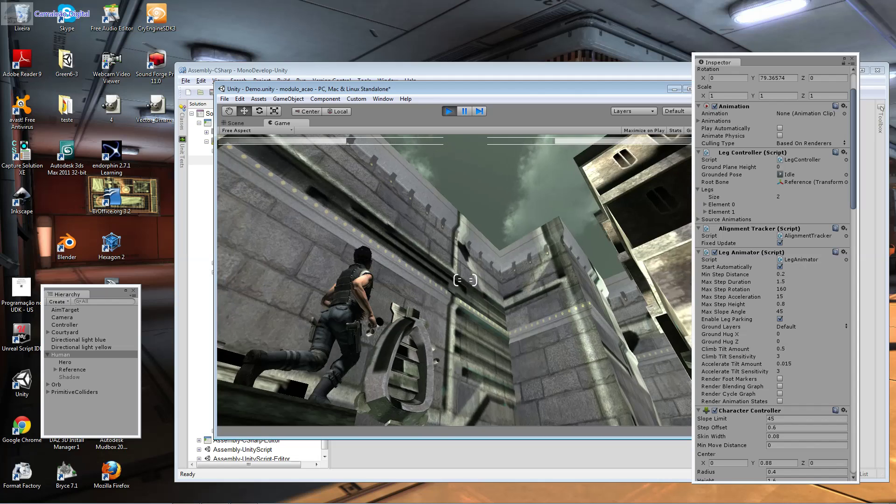
{"action": "left_click", "coordinate": [464, 280]}
{"action": "left_click", "coordinate": [465, 280]}
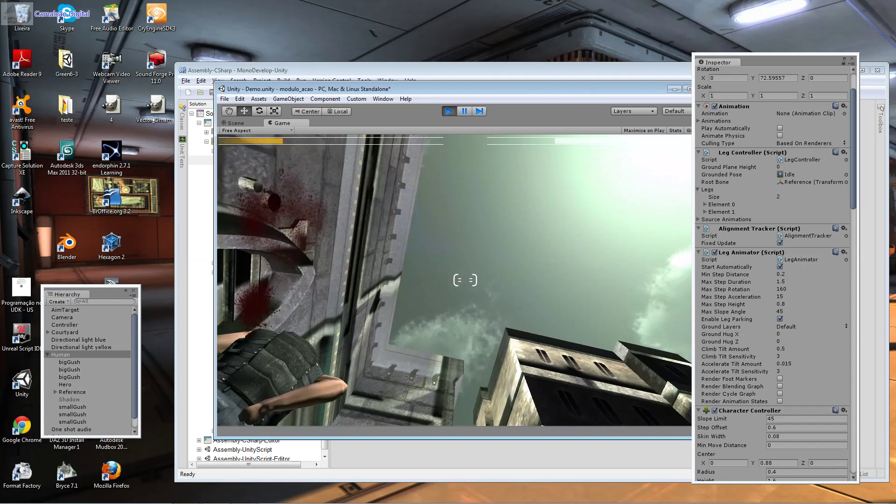
{"action": "left_click", "coordinate": [465, 280]}
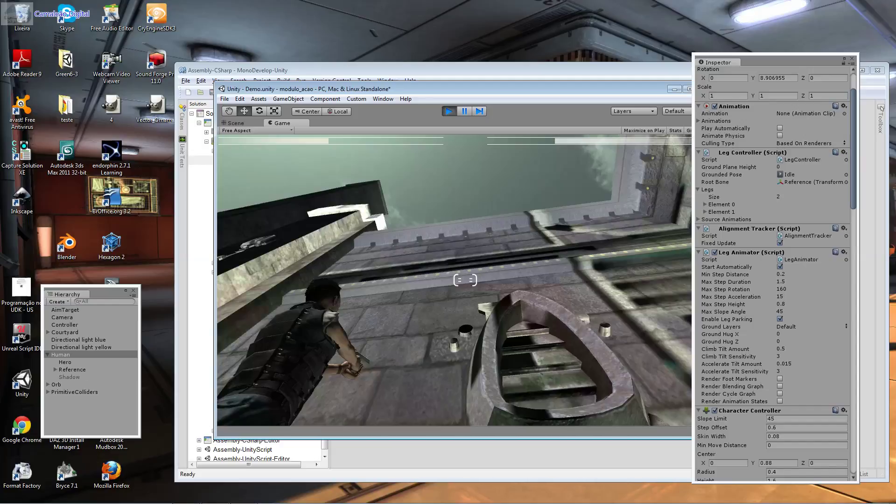
{"action": "key", "text": "Escape"}
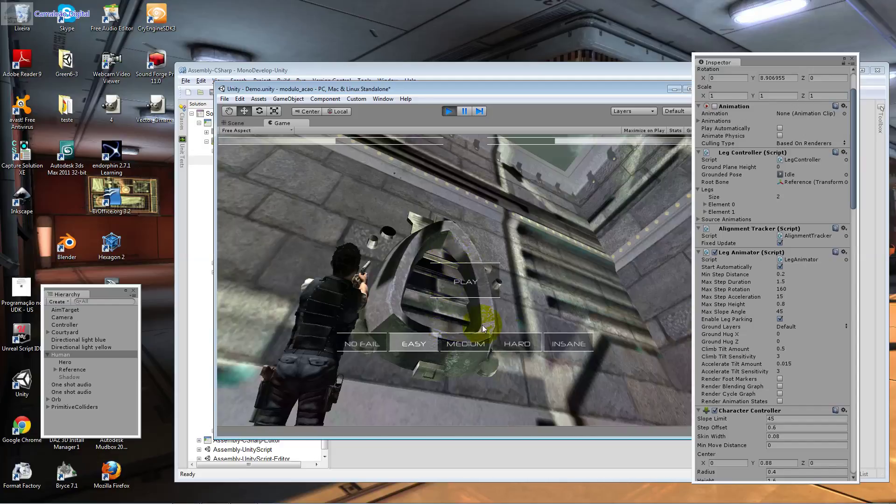
Step: Stop play mode and set the Leg Animator's Max Step Acceleration back to 5
{"action": "left_click", "coordinate": [454, 110]}
{"action": "left_click", "coordinate": [783, 297]}
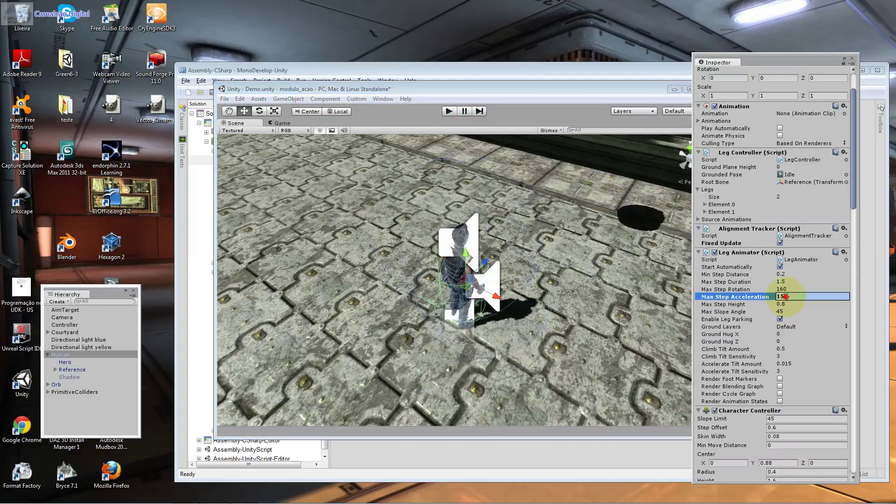
{"action": "type", "text": "5"}
{"action": "key", "text": "Return"}
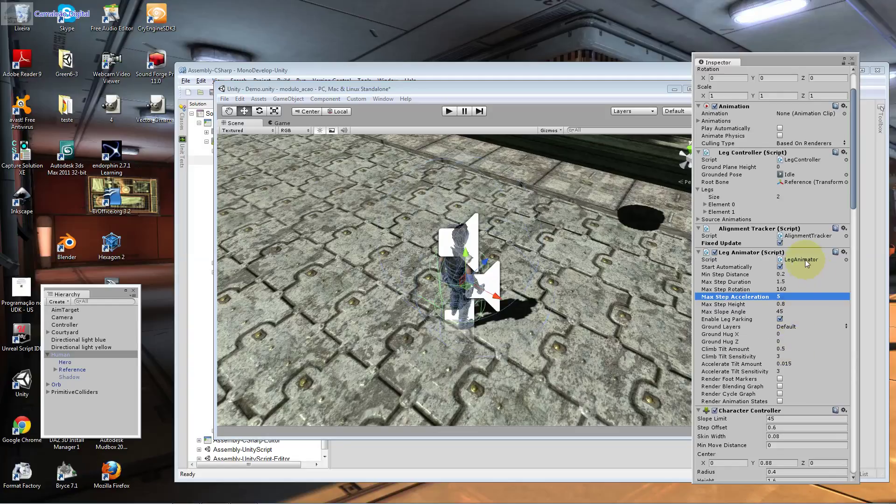
Step: Collapse and re-expand the Leg Animator component, then select its LegAnimator script reference
{"action": "left_click", "coordinate": [807, 254]}
{"action": "left_click", "coordinate": [800, 251]}
{"action": "left_click", "coordinate": [794, 252]}
{"action": "left_click", "coordinate": [794, 252]}
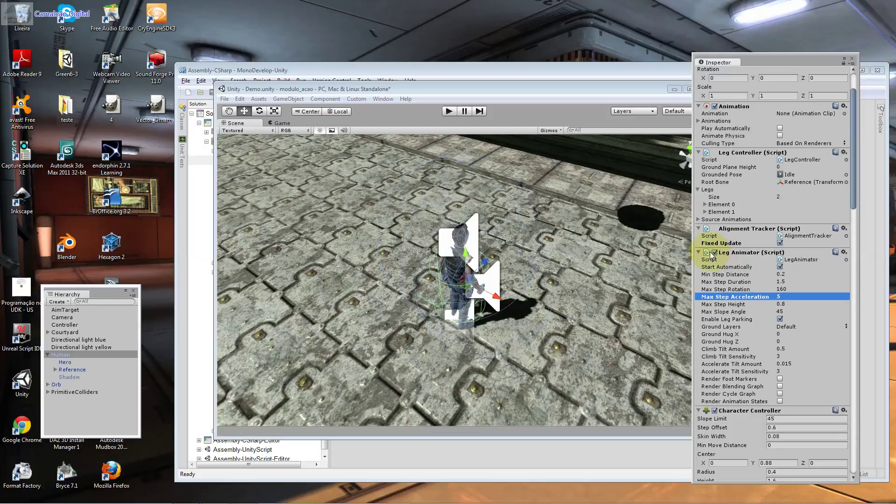
{"action": "left_click", "coordinate": [778, 253]}
{"action": "left_click", "coordinate": [778, 253]}
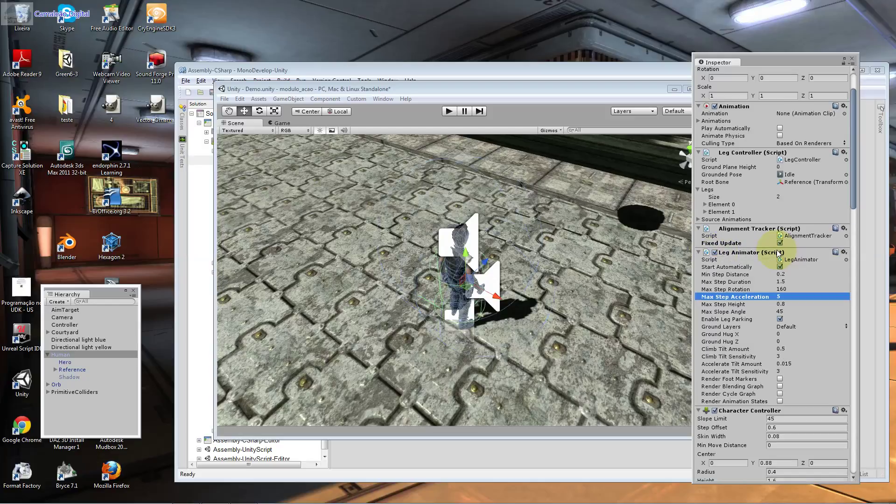
{"action": "left_click", "coordinate": [807, 259]}
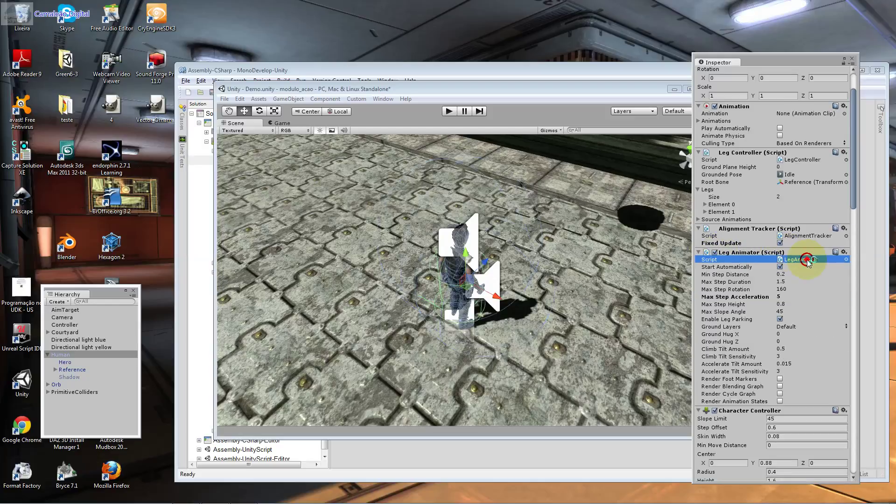
Step: Review the Leg Animator step fields down to Max Slope Angle and bring LegAnimator.cs to the front
{"action": "left_click", "coordinate": [788, 273]}
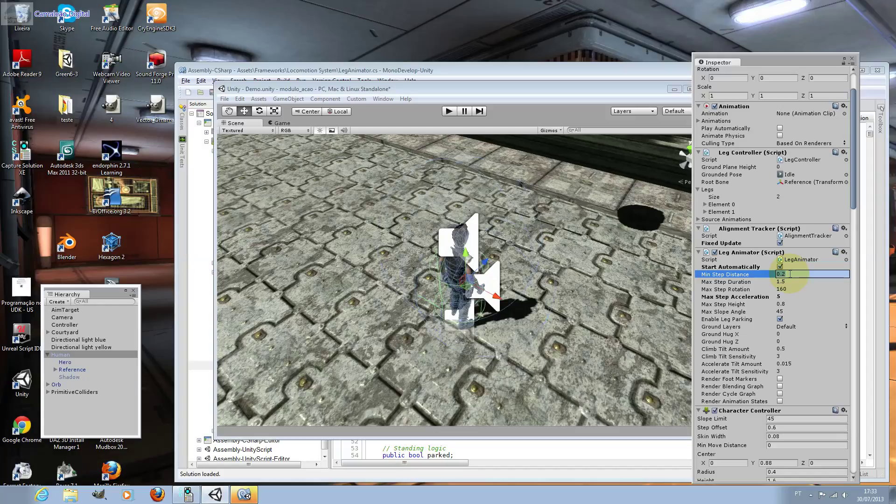
{"action": "left_click", "coordinate": [796, 281]}
{"action": "left_click", "coordinate": [797, 287]}
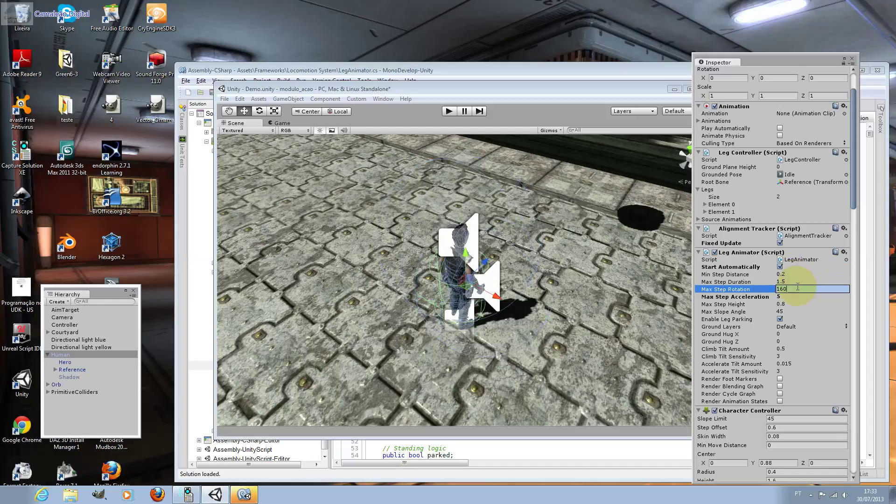
{"action": "left_click", "coordinate": [798, 295]}
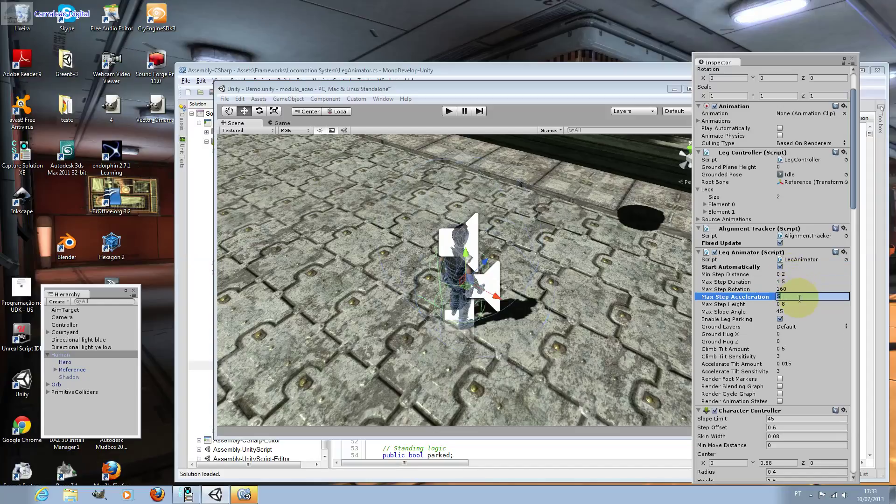
{"action": "left_click", "coordinate": [800, 302]}
{"action": "left_click", "coordinate": [801, 311]}
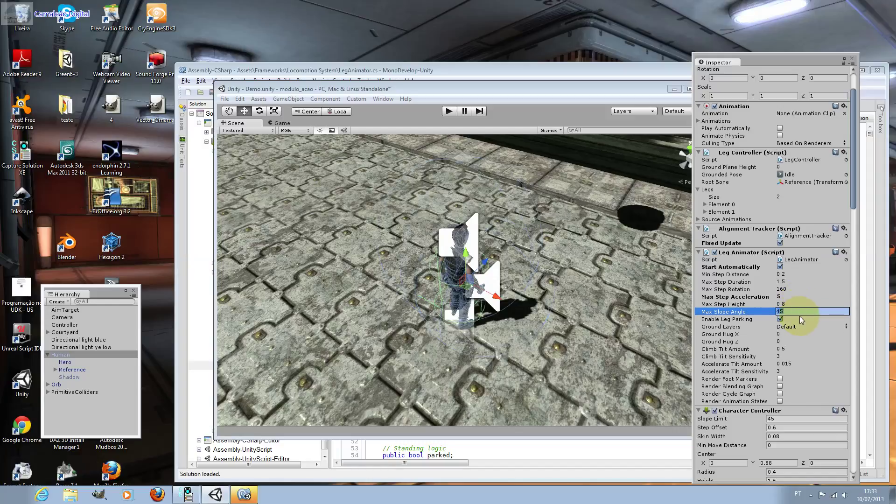
{"action": "left_click", "coordinate": [243, 494]}
{"action": "left_click", "coordinate": [380, 356]}
{"action": "scroll", "coordinate": [467, 304], "scroll_direction": "down", "scroll_amount": 15}
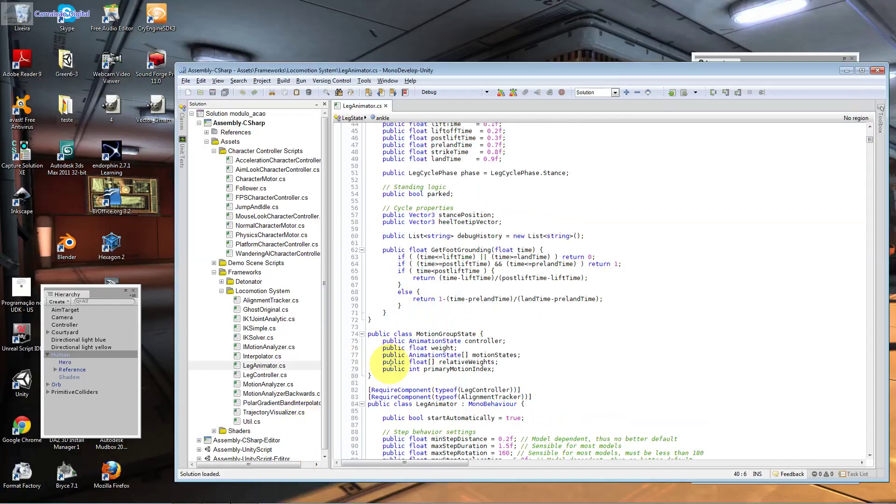
{"action": "mouse_move", "coordinate": [869, 143]}
{"action": "left_mouse_down"}
{"action": "mouse_move", "coordinate": [831, 349]}
{"action": "mouse_move", "coordinate": [835, 455]}
{"action": "left_mouse_up"}
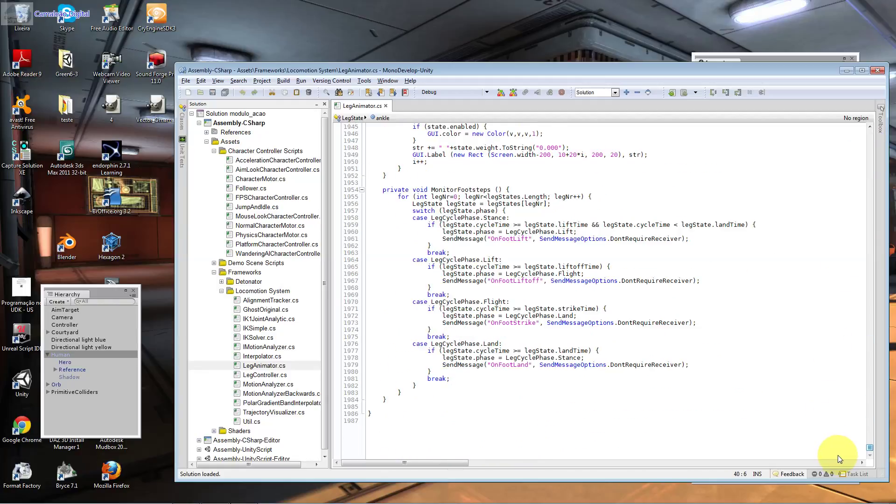
{"action": "mouse_move", "coordinate": [839, 455]}
{"action": "left_mouse_down"}
{"action": "mouse_move", "coordinate": [852, 142]}
{"action": "mouse_move", "coordinate": [869, 131]}
{"action": "left_mouse_up"}
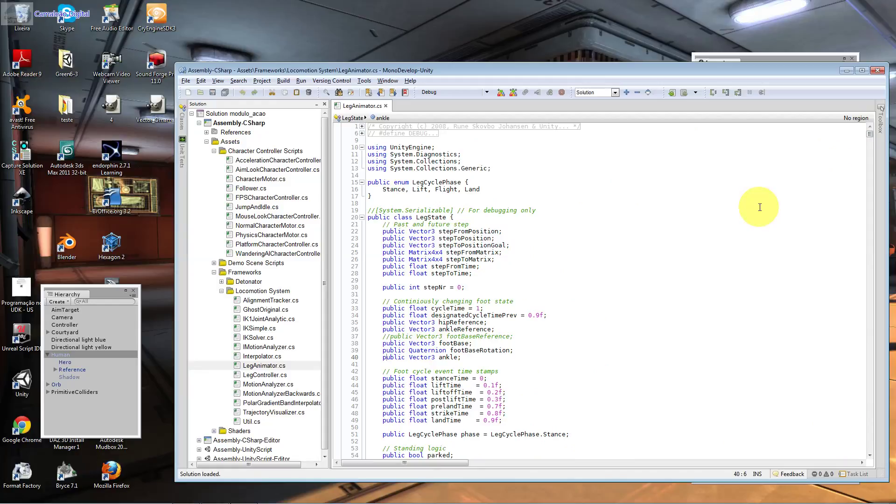
{"action": "scroll", "coordinate": [743, 314], "scroll_direction": "down", "scroll_amount": 6}
{"action": "scroll", "coordinate": [742, 315], "scroll_direction": "down", "scroll_amount": 8}
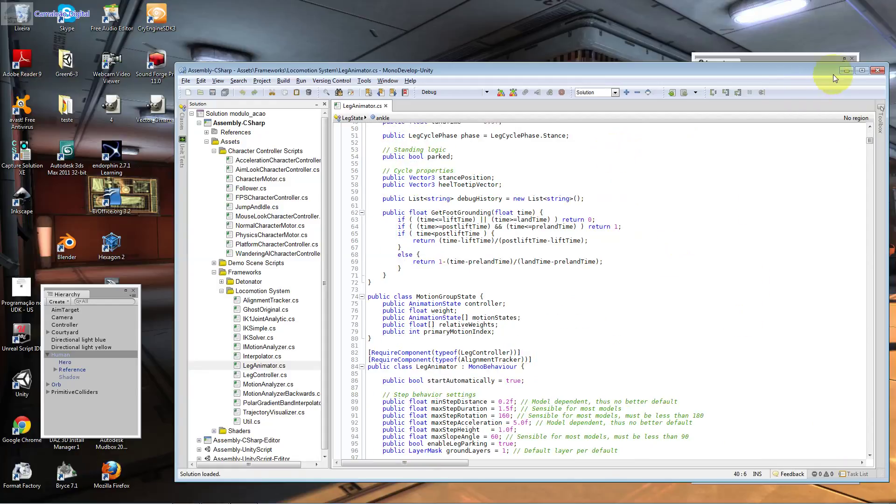
{"action": "left_click", "coordinate": [845, 71]}
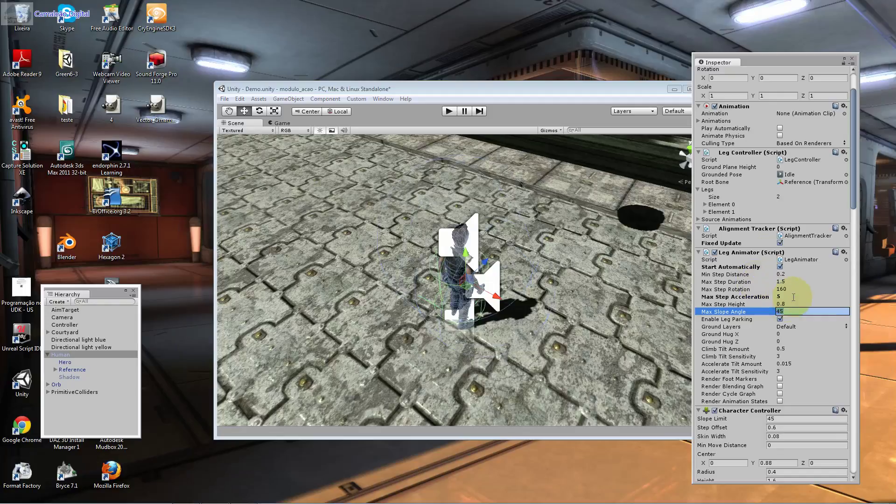
Step: Check the Leg Animator fields from Max Step Acceleration to Max Slope Angle, leaving Ground Layers unchanged
{"action": "left_click", "coordinate": [791, 296]}
{"action": "left_click", "coordinate": [790, 281]}
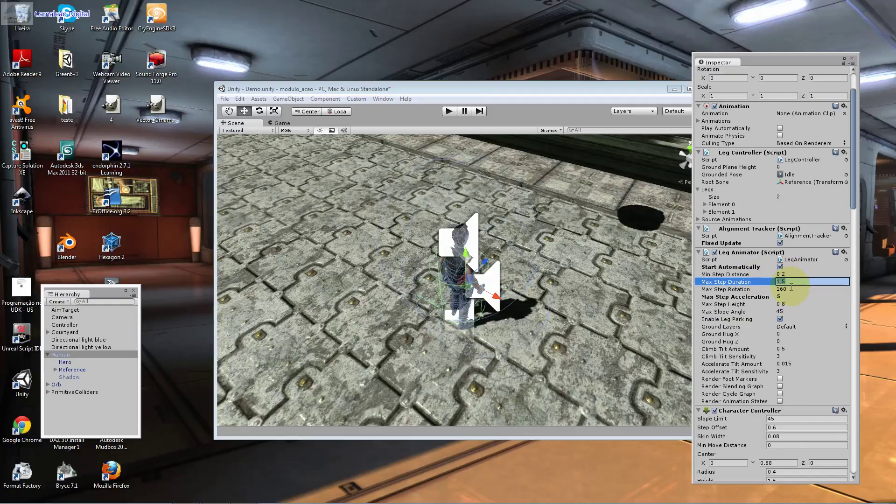
{"action": "left_click", "coordinate": [791, 290]}
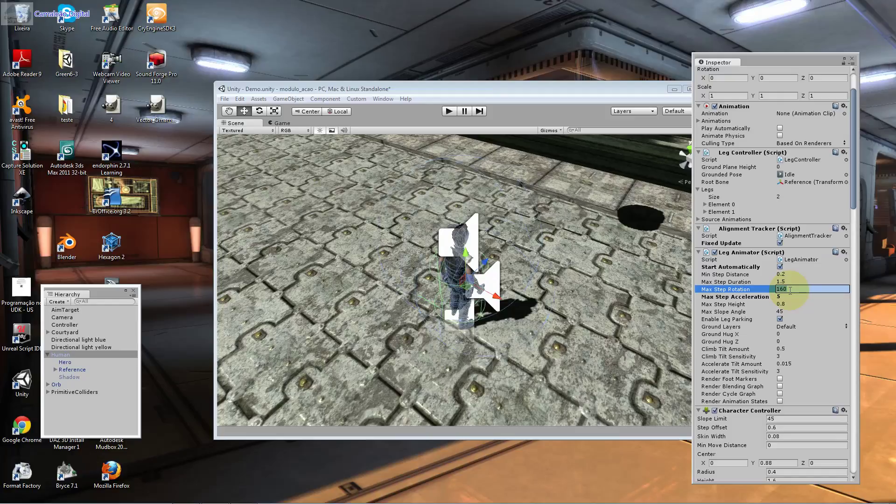
{"action": "left_click", "coordinate": [794, 304]}
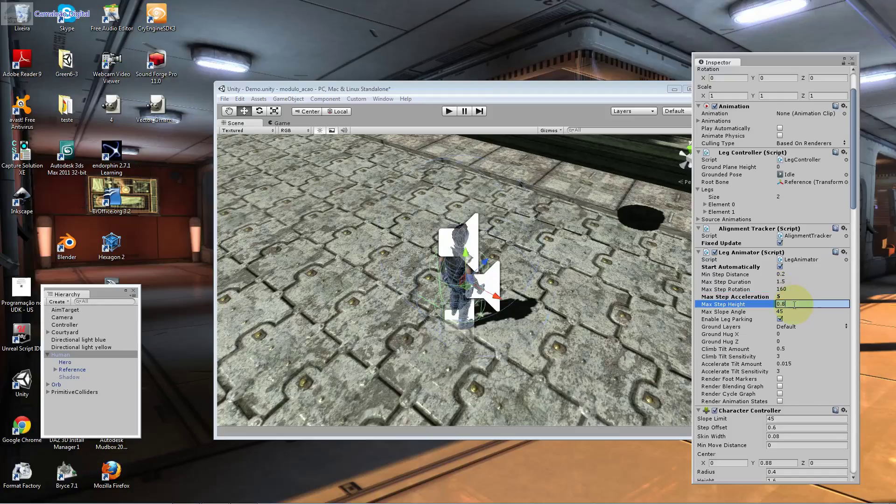
{"action": "left_click", "coordinate": [794, 303]}
{"action": "left_click", "coordinate": [793, 311]}
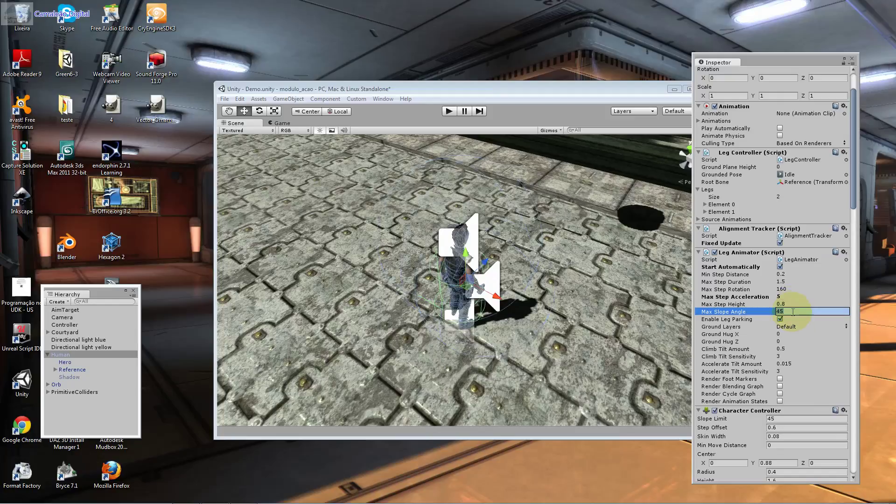
{"action": "left_click", "coordinate": [789, 289]}
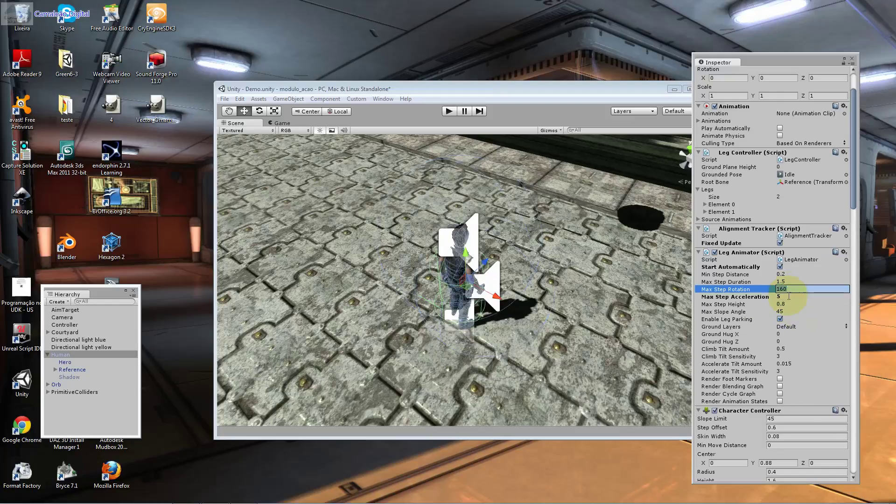
{"action": "left_click", "coordinate": [799, 326]}
{"action": "left_click", "coordinate": [776, 349]}
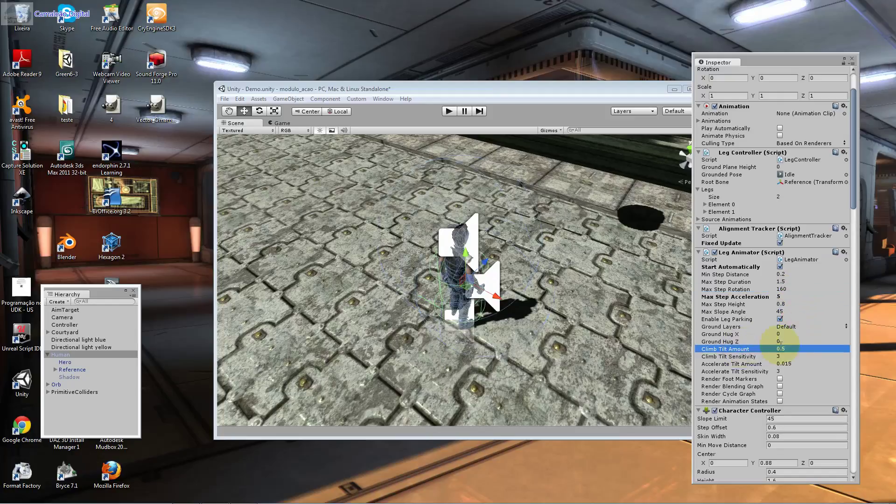
Step: Change Normal Character Motor's Max Forward Speed from 2.8 to 7 and start play mode
{"action": "scroll", "coordinate": [788, 365], "scroll_direction": "down", "scroll_amount": 3}
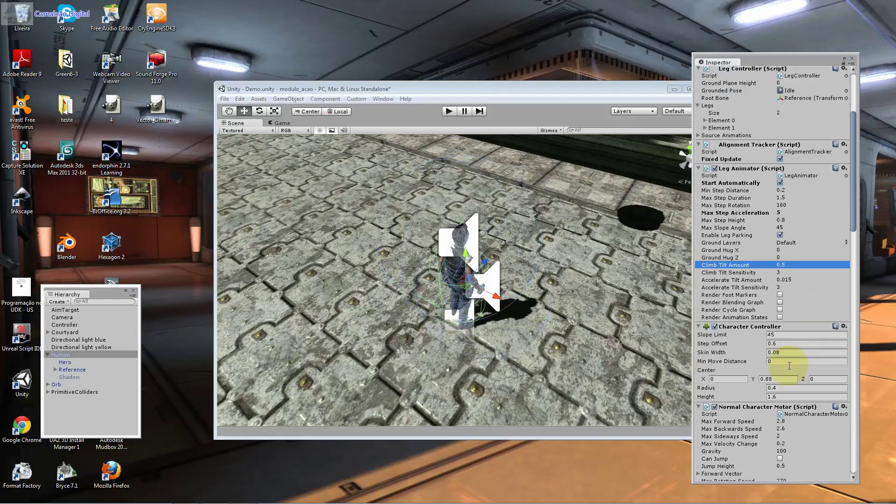
{"action": "scroll", "coordinate": [789, 366], "scroll_direction": "down", "scroll_amount": 2}
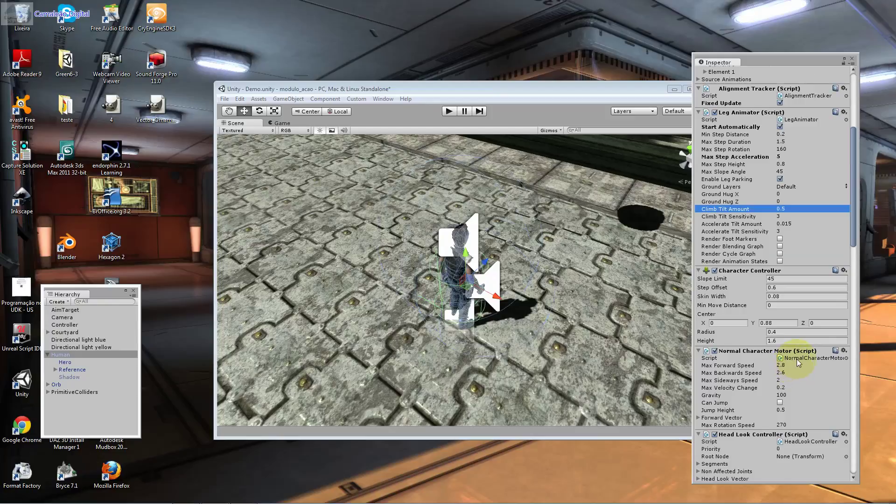
{"action": "left_click", "coordinate": [799, 359]}
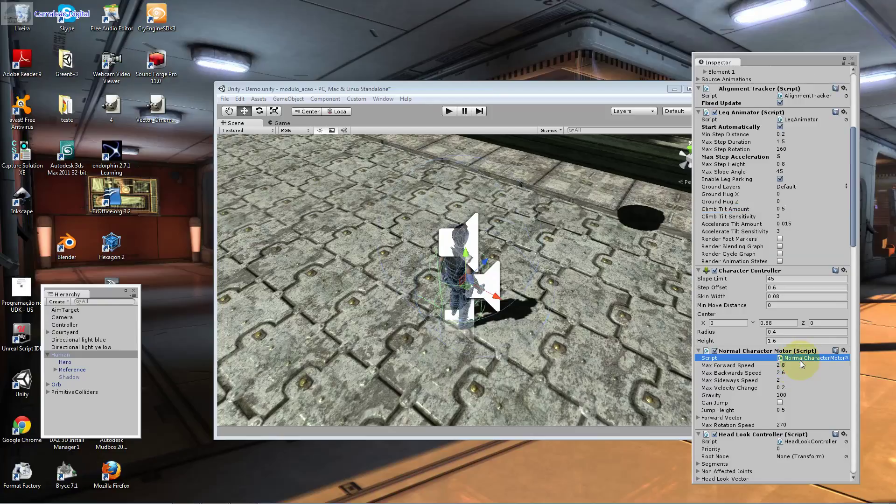
{"action": "left_click", "coordinate": [795, 365]}
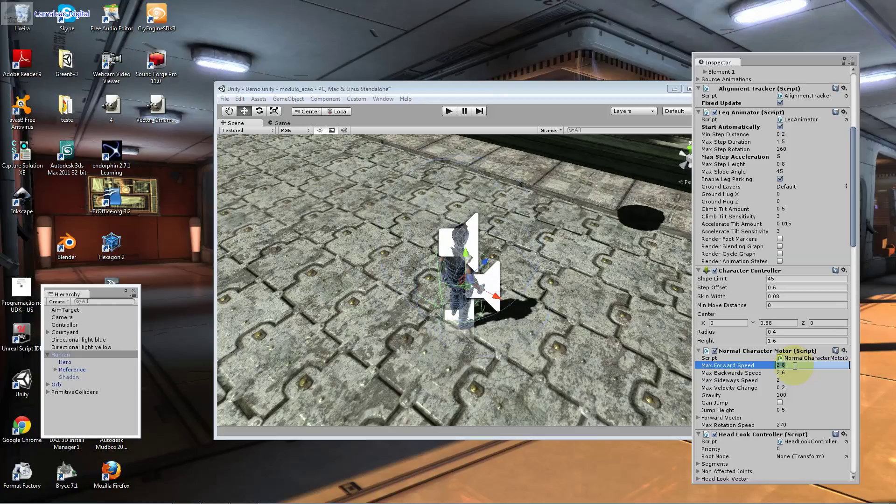
{"action": "left_click", "coordinate": [794, 365]}
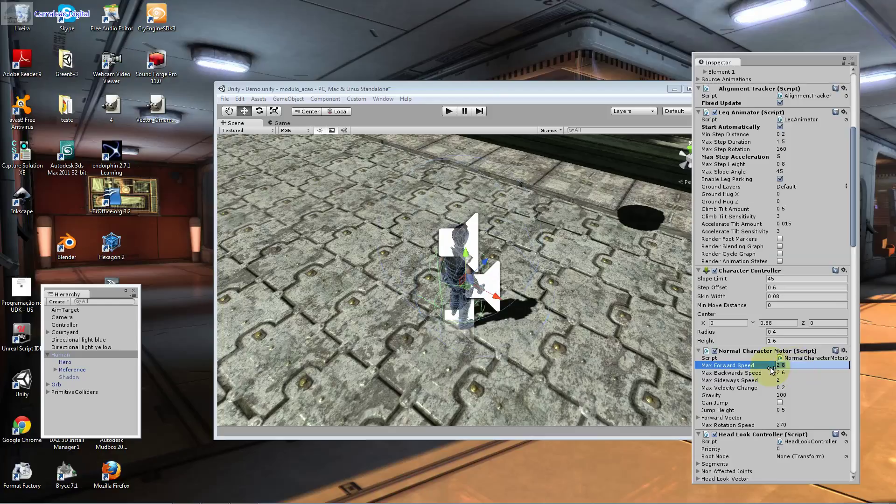
{"action": "left_click", "coordinate": [792, 371]}
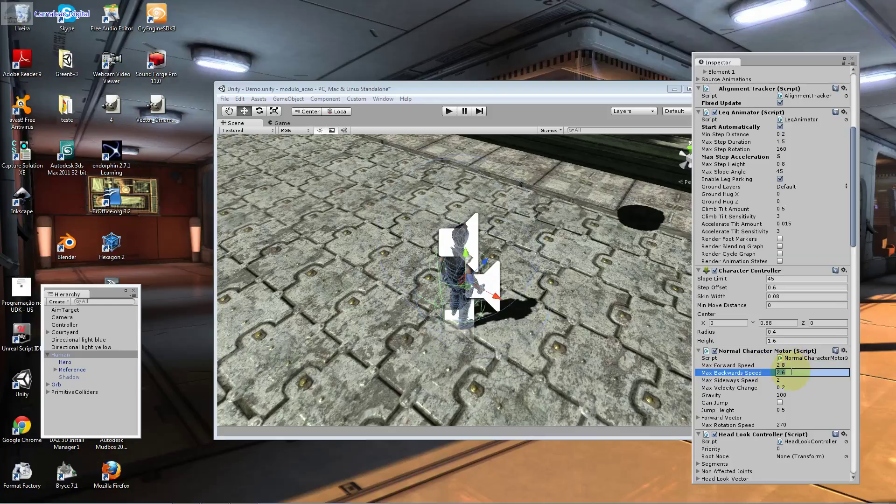
{"action": "left_click", "coordinate": [791, 366]}
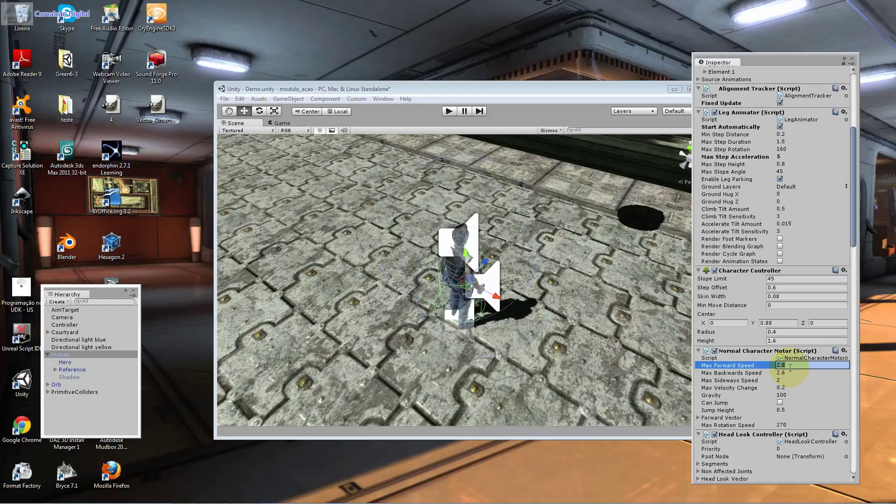
{"action": "left_click", "coordinate": [792, 373]}
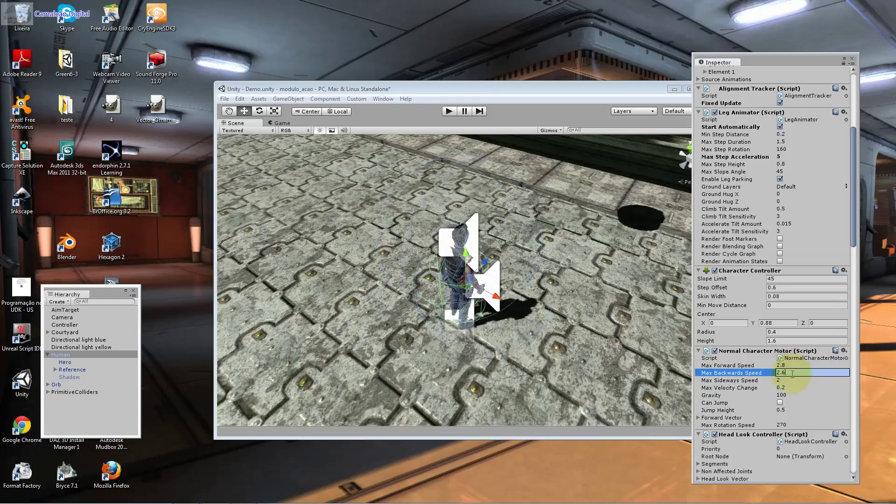
{"action": "left_click", "coordinate": [790, 366]}
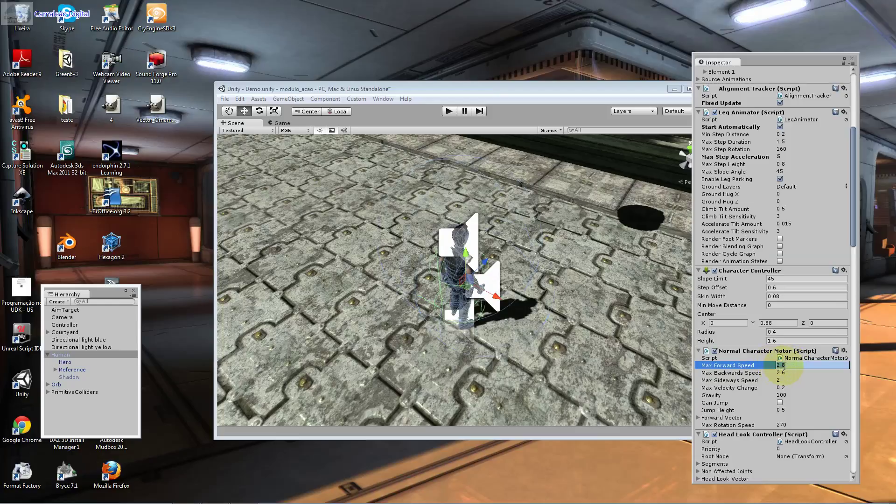
{"action": "type", "text": "7"}
{"action": "left_click", "coordinate": [449, 112]}
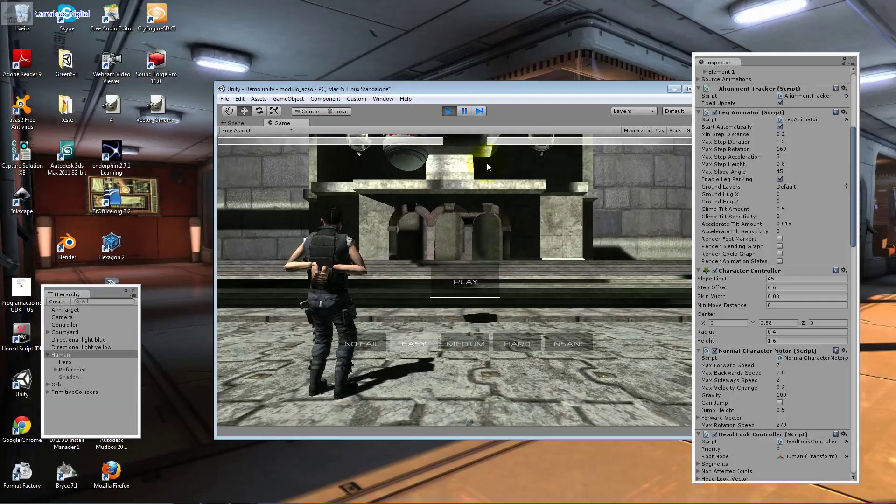
Step: Start the game from its PLAY menu, run the character with D, then stop play mode
{"action": "left_click", "coordinate": [437, 296]}
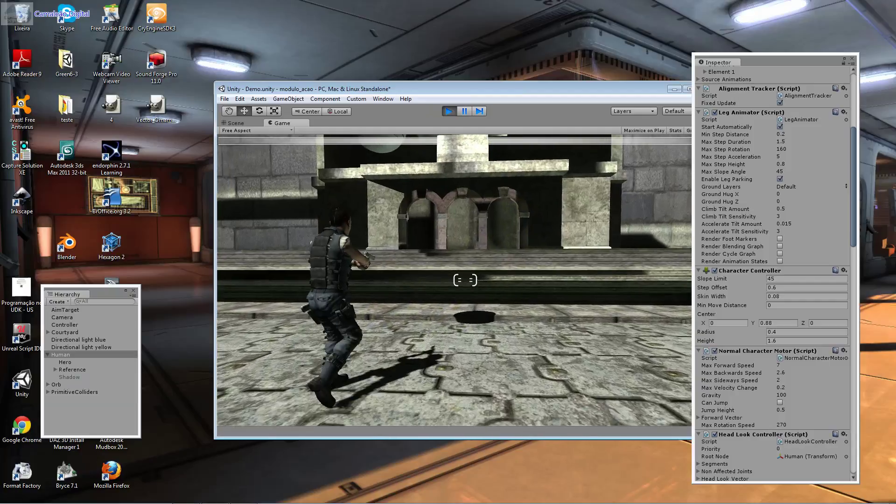
{"action": "key", "text": "d"}
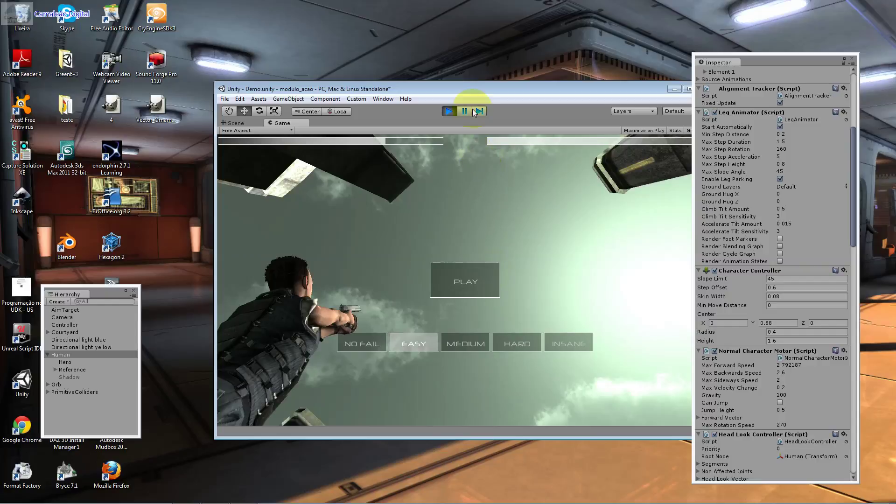
{"action": "left_click", "coordinate": [457, 110]}
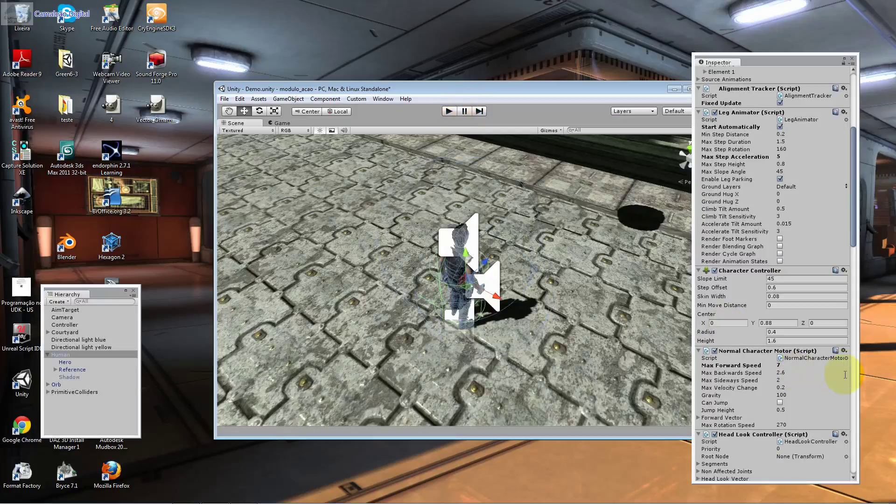
Step: Select the Human and lower Normal Character Motor's Max Forward Speed from 7 to 2.5
{"action": "left_click", "coordinate": [794, 365]}
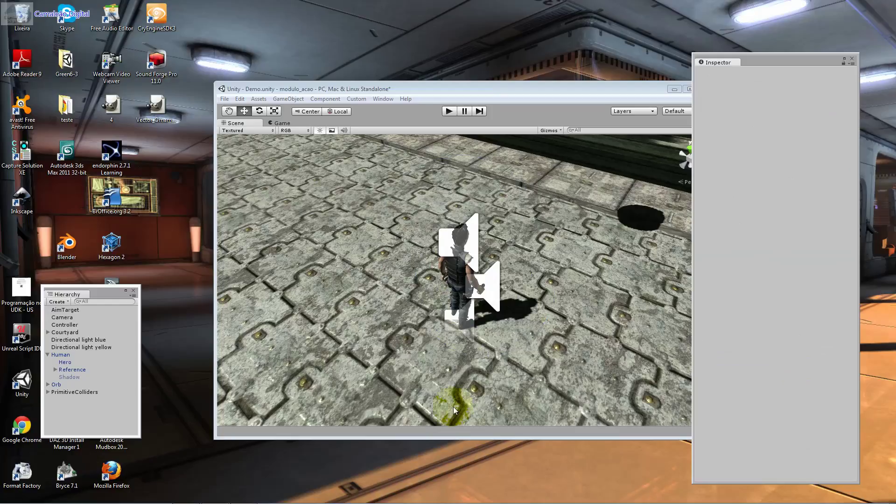
{"action": "left_click", "coordinate": [466, 284]}
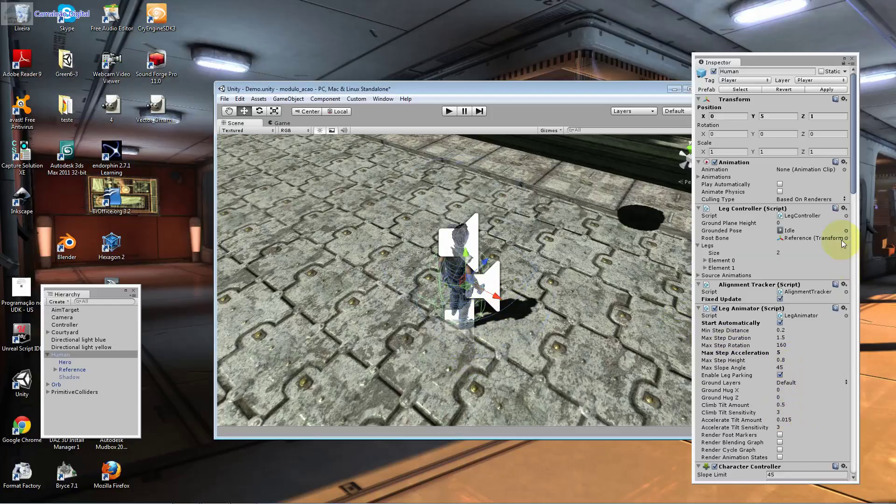
{"action": "mouse_move", "coordinate": [853, 191]}
{"action": "left_mouse_down"}
{"action": "mouse_move", "coordinate": [857, 286]}
{"action": "mouse_move", "coordinate": [861, 262]}
{"action": "left_mouse_up"}
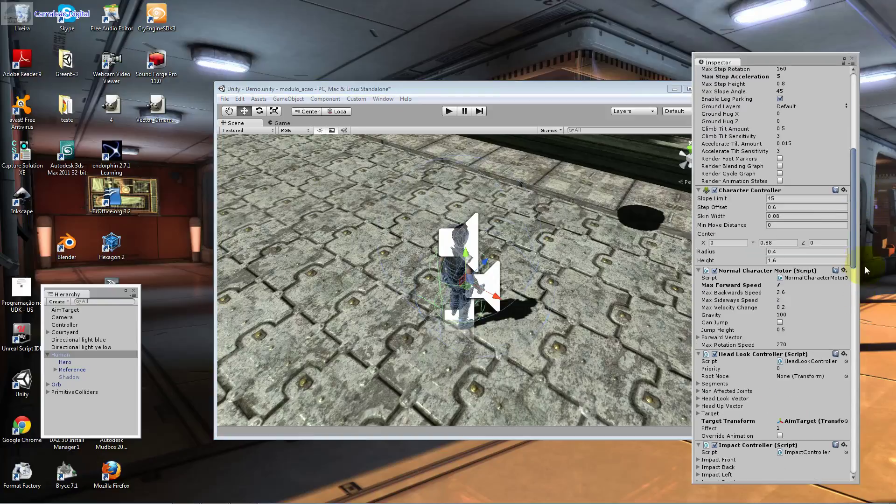
{"action": "left_click", "coordinate": [815, 285]}
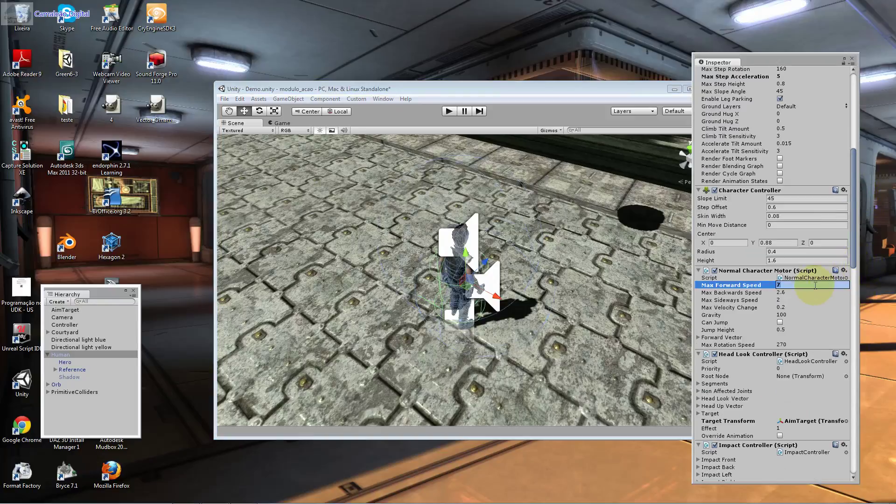
{"action": "type", "text": "2.5"}
{"action": "key", "text": "Return"}
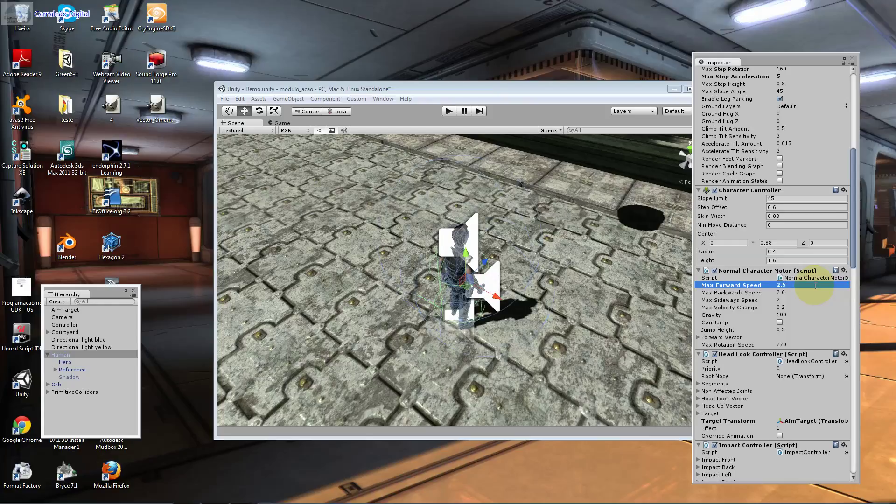
Step: Review the speed and Gravity fields, enable Can Jump, and start the game from its title menu
{"action": "left_click", "coordinate": [815, 293]}
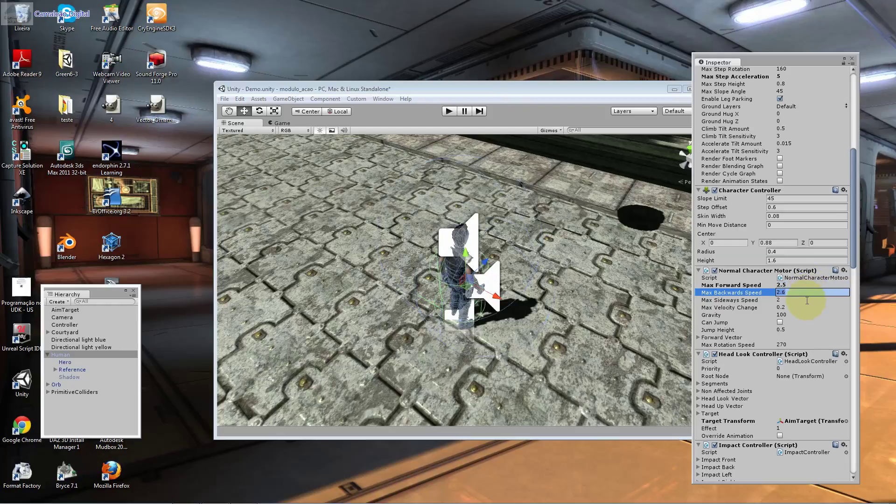
{"action": "left_click", "coordinate": [808, 300]}
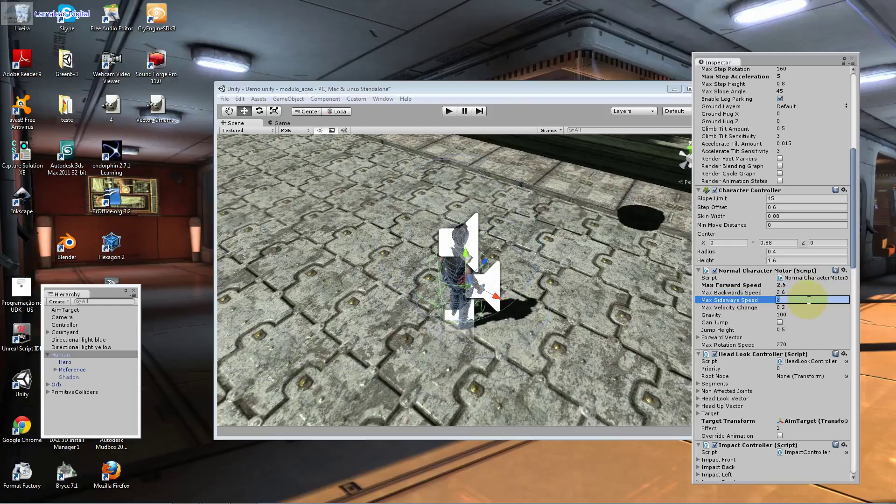
{"action": "left_click", "coordinate": [809, 307]}
{"action": "left_click", "coordinate": [808, 314]}
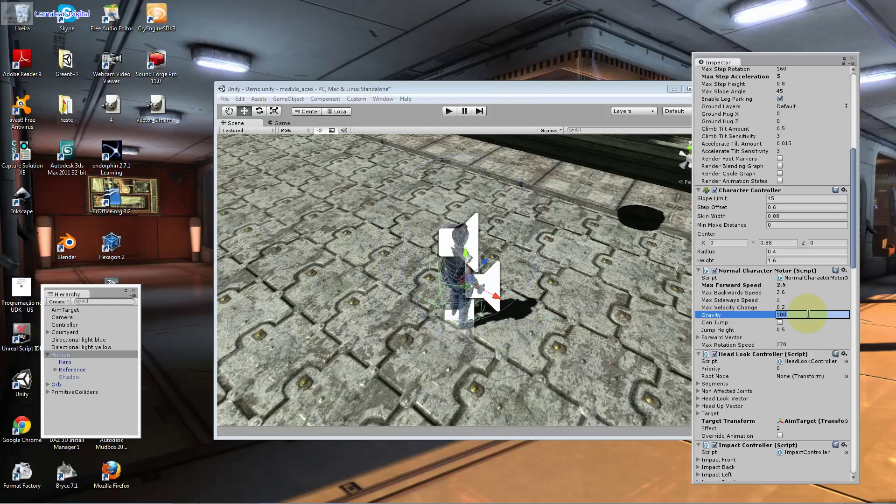
{"action": "left_click", "coordinate": [809, 321]}
{"action": "left_click", "coordinate": [786, 324]}
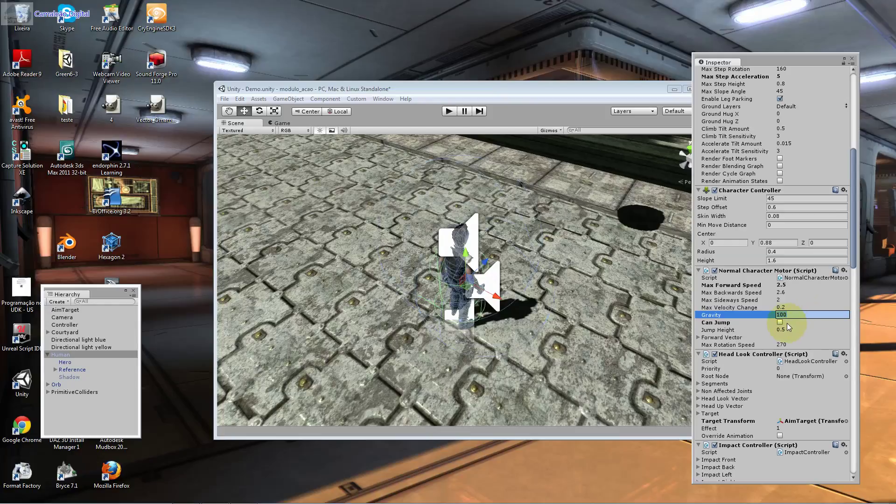
{"action": "left_click", "coordinate": [788, 325]}
{"action": "left_click", "coordinate": [449, 112]}
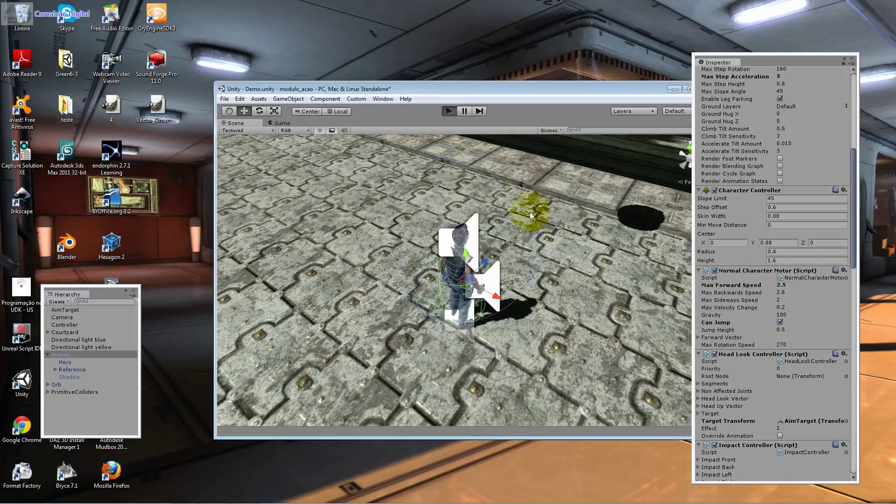
{"action": "left_click", "coordinate": [474, 255]}
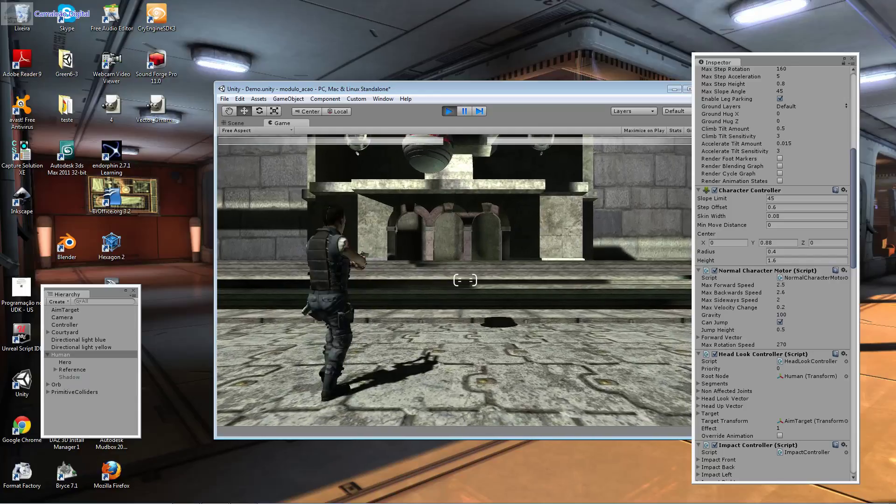
Step: Play-test by running forward with W and shooting at the drone, then stop play mode
{"action": "key", "text": "w"}
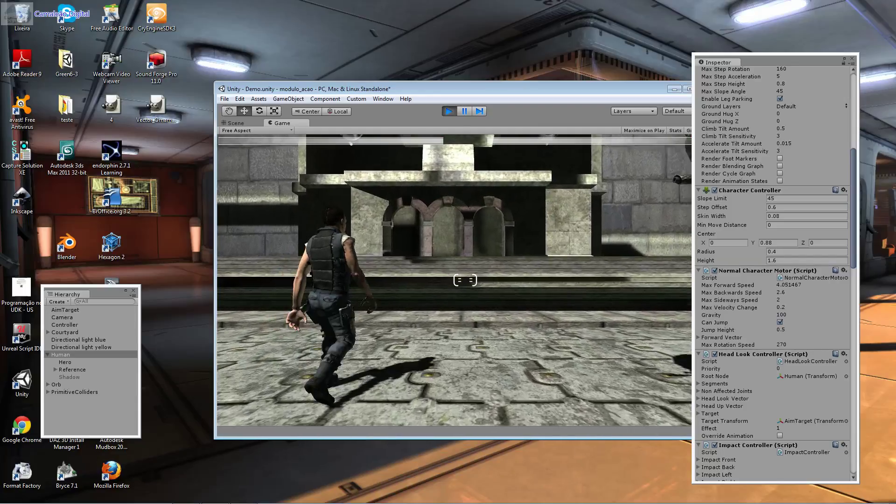
{"action": "left_click", "coordinate": [465, 280]}
{"action": "left_click", "coordinate": [465, 280]}
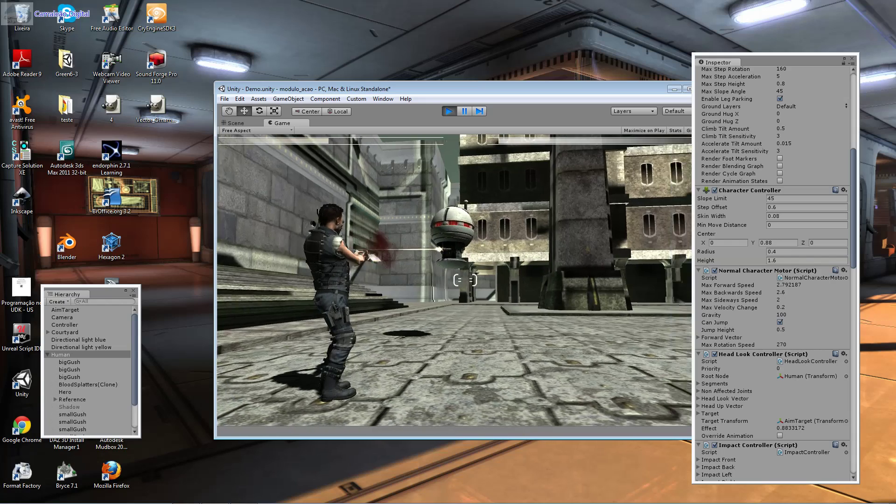
{"action": "key", "text": "w"}
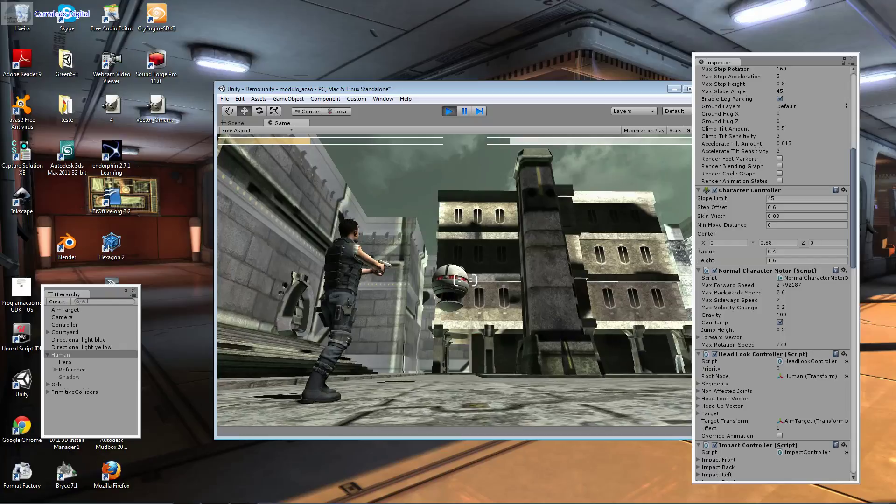
{"action": "key", "text": "w"}
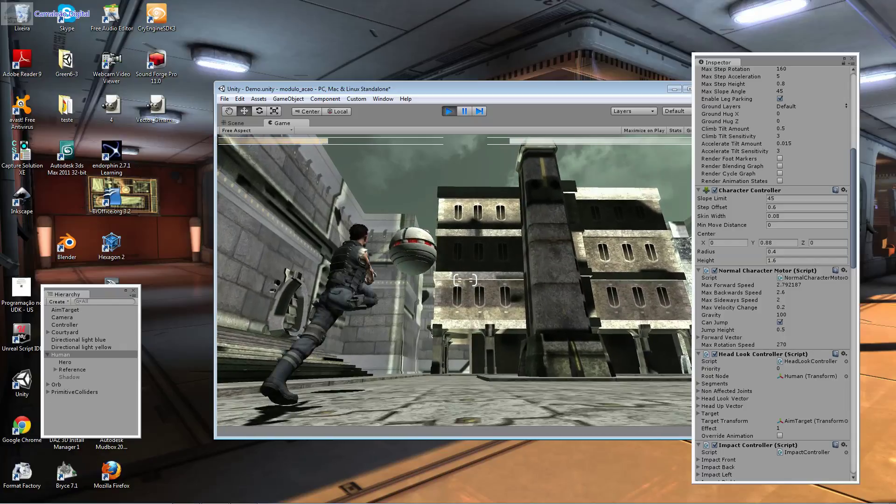
{"action": "key", "text": "w"}
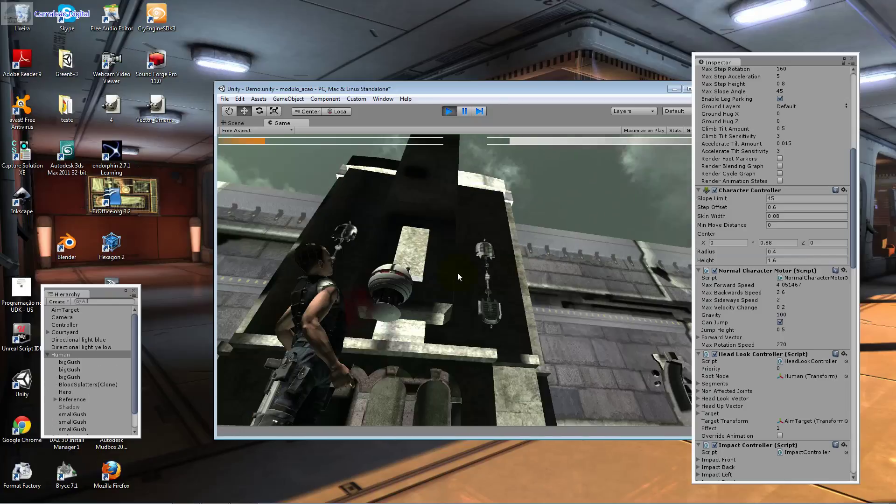
{"action": "left_click", "coordinate": [446, 114]}
Step: Turn off Can Jump, play again and fire a shot, return to the title menu, then stop play
{"action": "left_click", "coordinate": [780, 322]}
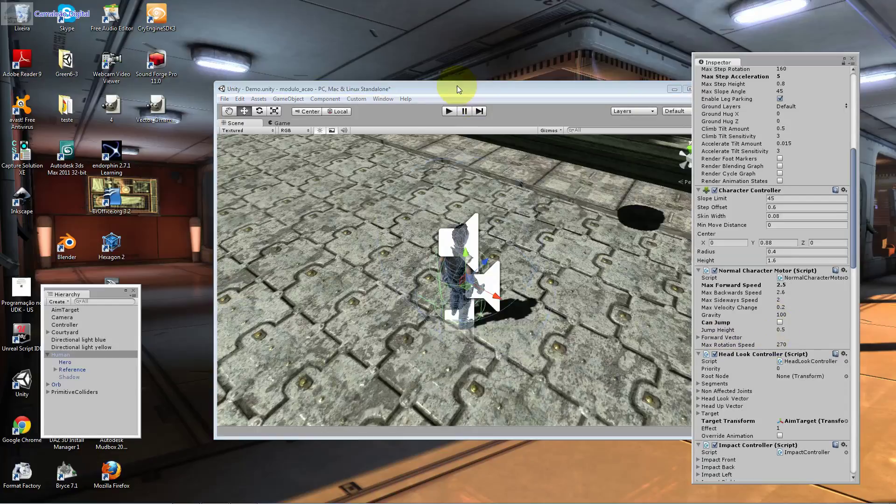
{"action": "left_click", "coordinate": [446, 113]}
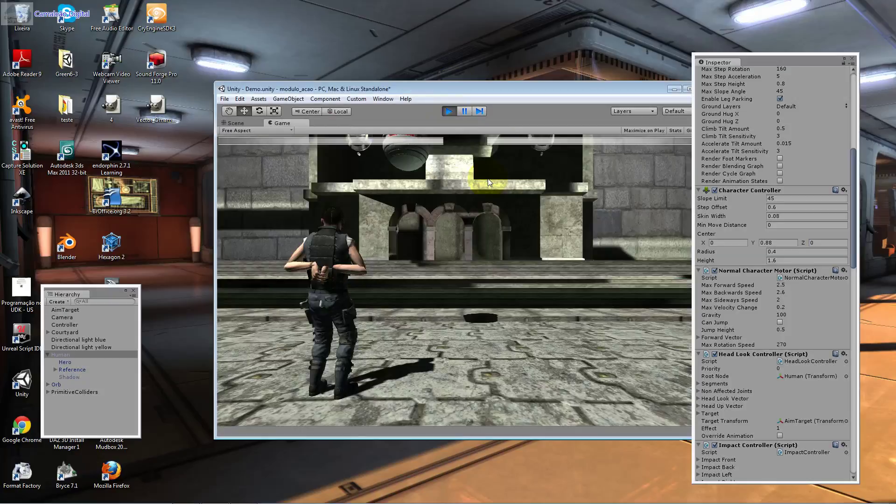
{"action": "left_click", "coordinate": [476, 262]}
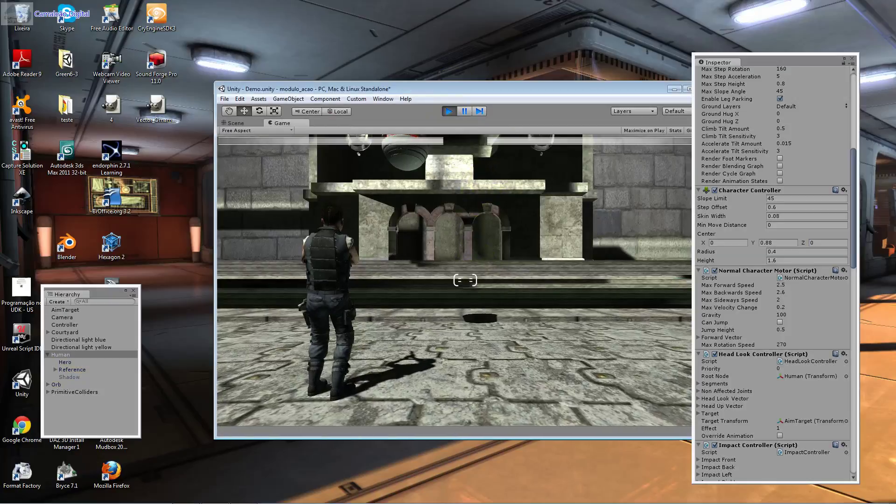
{"action": "left_click", "coordinate": [464, 280]}
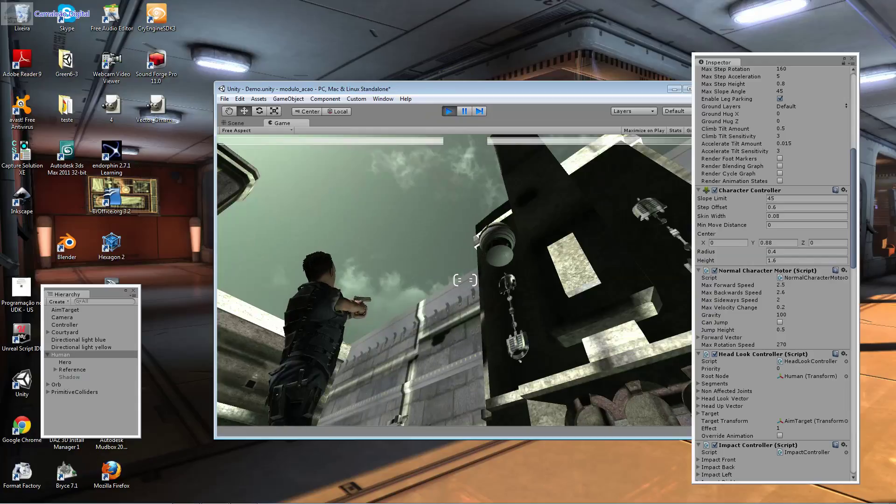
{"action": "key", "text": "Escape"}
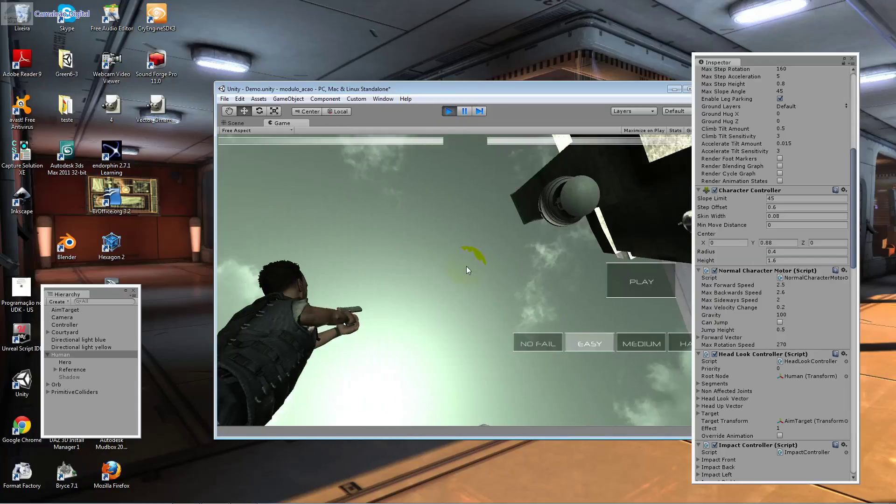
{"action": "left_click", "coordinate": [451, 114]}
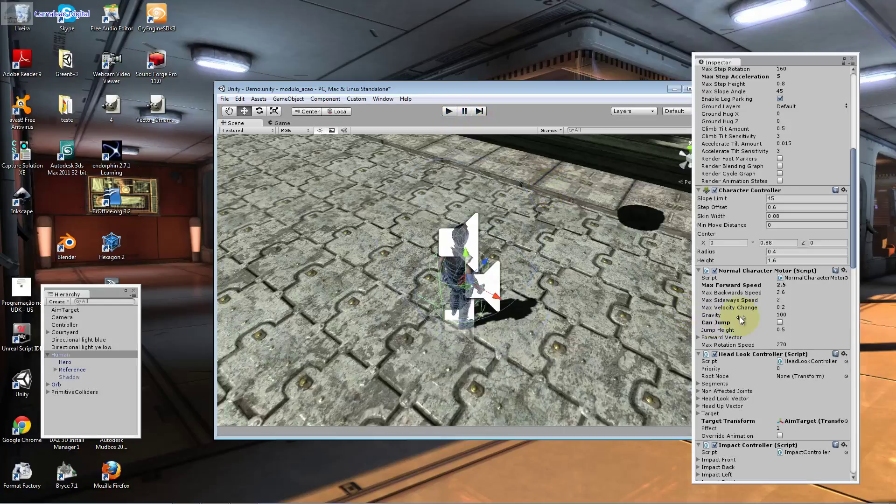
Step: Check Jump Height, Forward Vector and Max Rotation Speed, then select the Head Look Controller script entry
{"action": "left_click", "coordinate": [788, 330]}
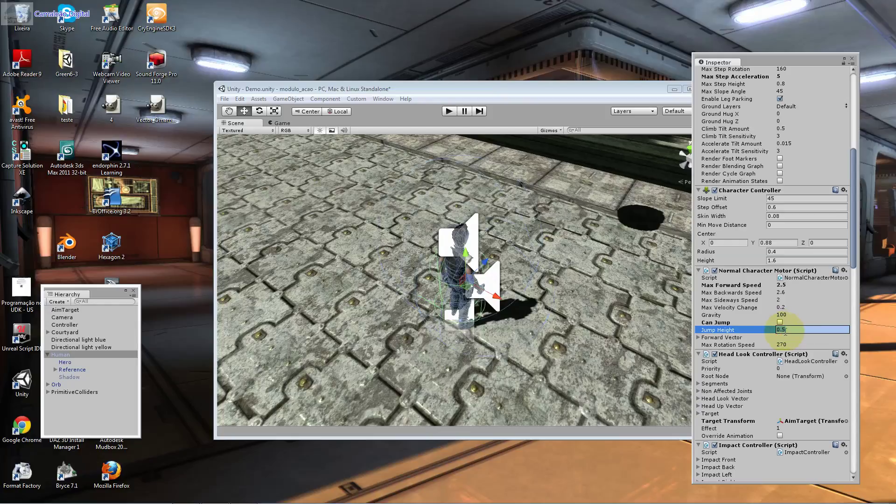
{"action": "left_click", "coordinate": [754, 338]}
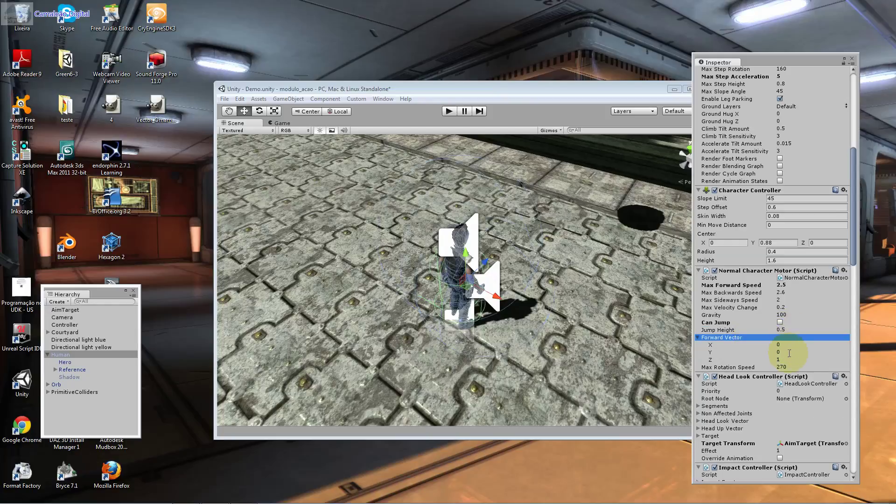
{"action": "left_click", "coordinate": [789, 367]}
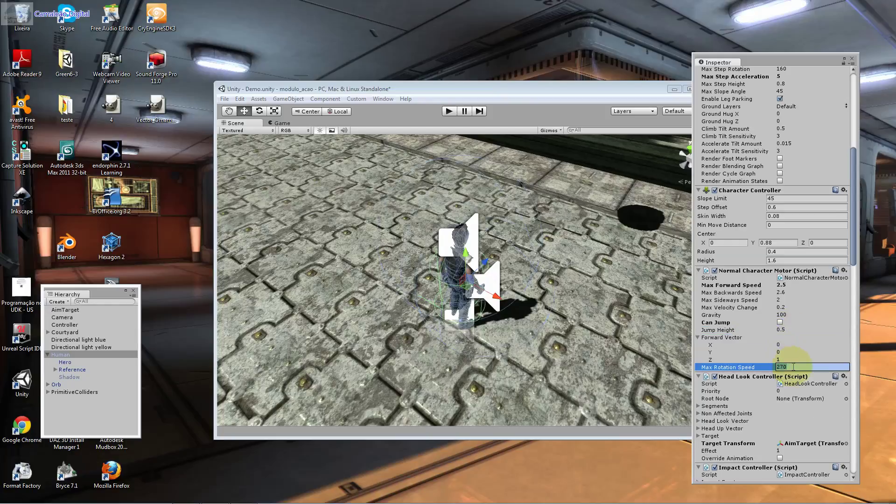
{"action": "scroll", "coordinate": [853, 281], "scroll_direction": "down", "scroll_amount": 3}
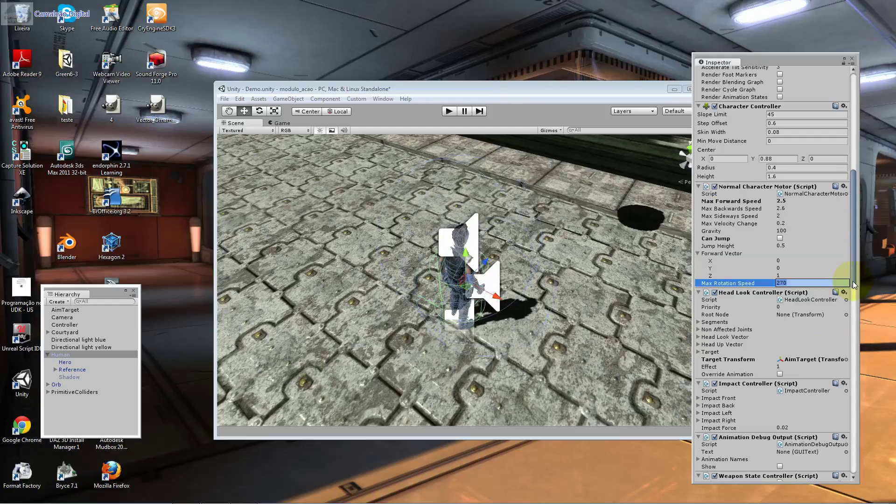
{"action": "left_click_drag", "start_coordinate": [852, 280], "coordinate": [851, 283]}
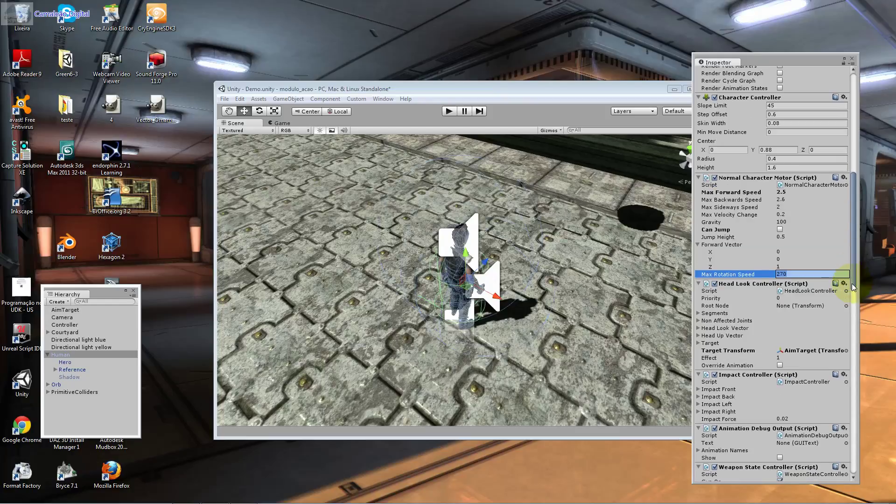
{"action": "left_click", "coordinate": [820, 292]}
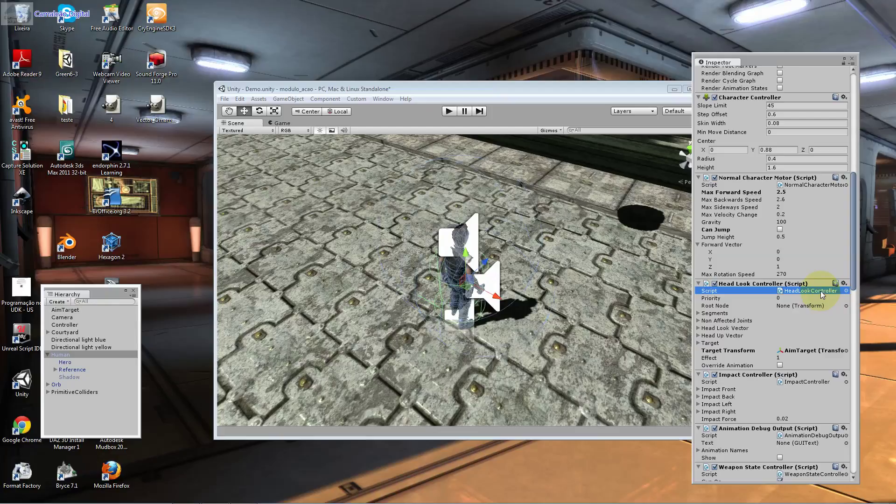
Step: Open HeadLookController.cs in MonoDevelop and scroll through its code
{"action": "double_click", "coordinate": [820, 290]}
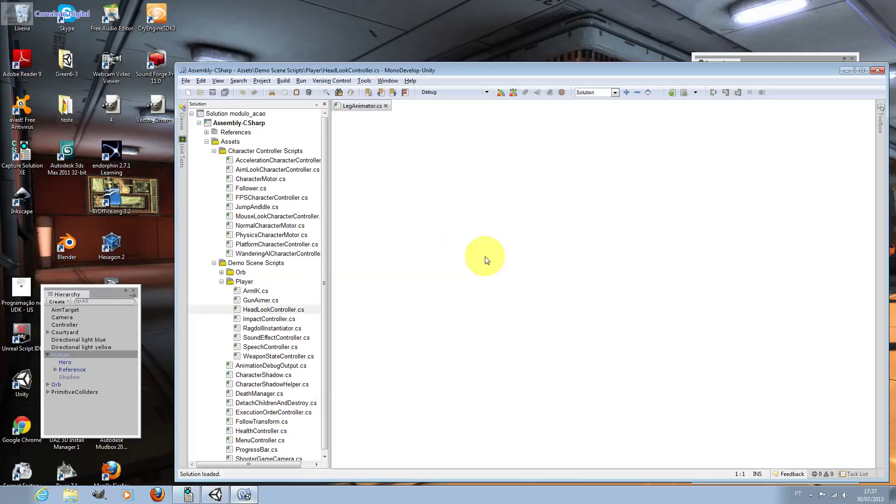
{"action": "scroll", "coordinate": [494, 332], "scroll_direction": "down", "scroll_amount": 7}
{"action": "scroll", "coordinate": [493, 332], "scroll_direction": "down", "scroll_amount": 11}
{"action": "scroll", "coordinate": [493, 332], "scroll_direction": "down", "scroll_amount": 9}
{"action": "scroll", "coordinate": [493, 332], "scroll_direction": "down", "scroll_amount": 13}
{"action": "scroll", "coordinate": [493, 332], "scroll_direction": "down", "scroll_amount": 10}
{"action": "scroll", "coordinate": [493, 332], "scroll_direction": "down", "scroll_amount": 9}
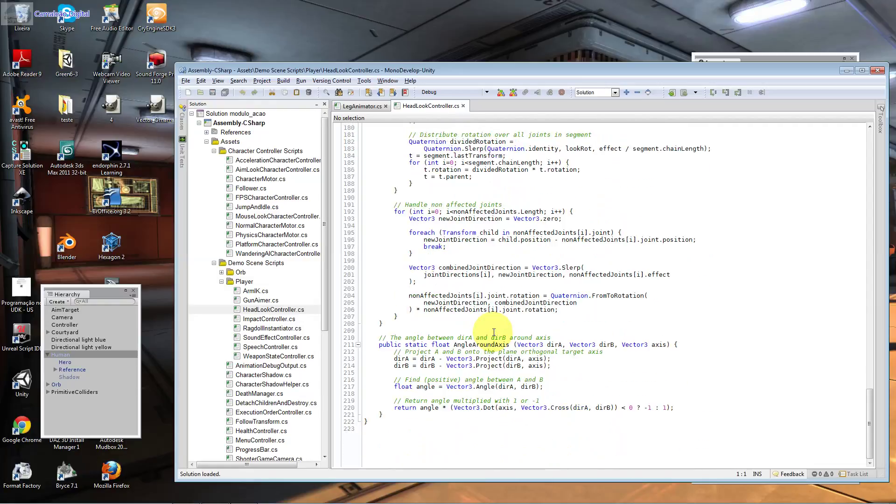
{"action": "scroll", "coordinate": [494, 332], "scroll_direction": "up", "scroll_amount": 12}
{"action": "scroll", "coordinate": [494, 332], "scroll_direction": "up", "scroll_amount": 9}
{"action": "scroll", "coordinate": [488, 336], "scroll_direction": "up", "scroll_amount": 9}
{"action": "scroll", "coordinate": [481, 339], "scroll_direction": "up", "scroll_amount": 8}
{"action": "scroll", "coordinate": [481, 339], "scroll_direction": "up", "scroll_amount": 11}
{"action": "scroll", "coordinate": [450, 322], "scroll_direction": "up", "scroll_amount": 10}
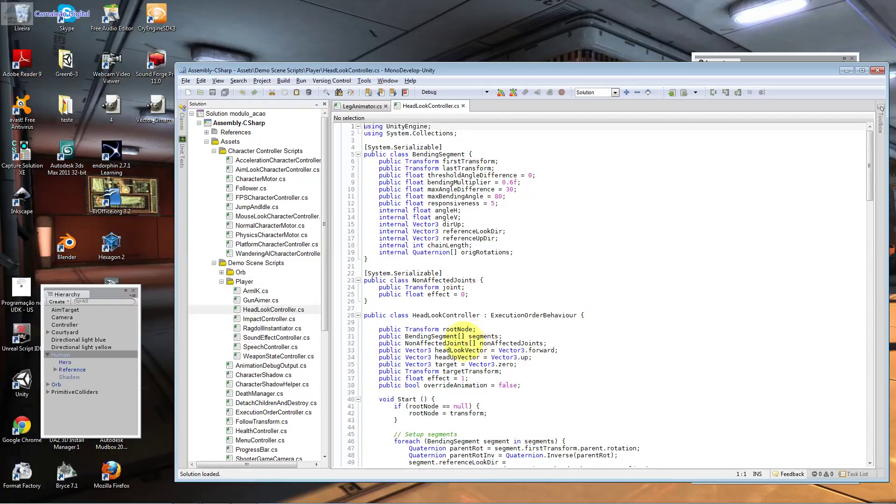
Step: Close the LegAnimator.cs tab and return to the Unity editor
{"action": "left_click", "coordinate": [380, 108]}
{"action": "left_click", "coordinate": [385, 105]}
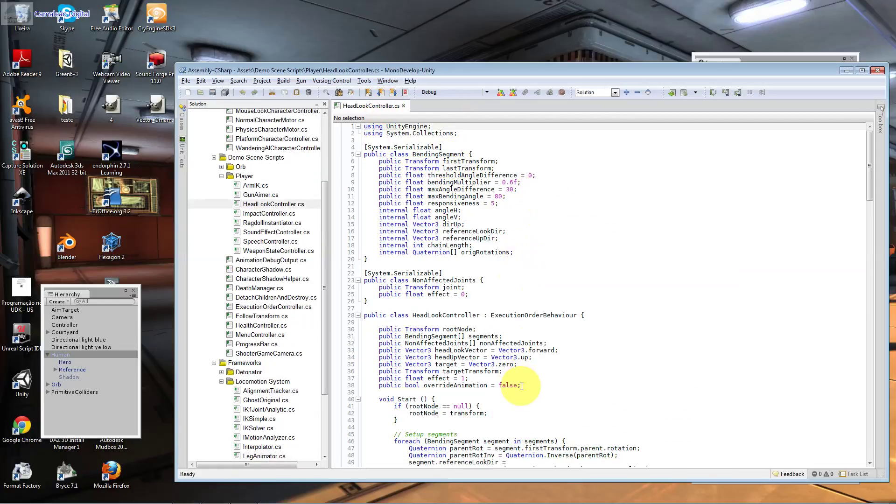
{"action": "scroll", "coordinate": [521, 385], "scroll_direction": "down", "scroll_amount": 5}
{"action": "scroll", "coordinate": [522, 387], "scroll_direction": "down", "scroll_amount": 5}
{"action": "left_click", "coordinate": [843, 73]}
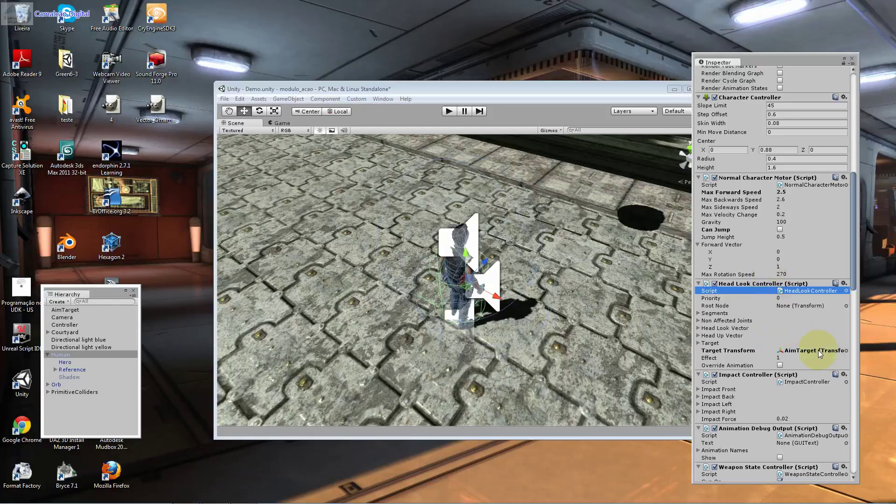
Step: Expand the Head Look Controller's Segments, Non Affected Joints and Head Look Vector
{"action": "left_click", "coordinate": [722, 313]}
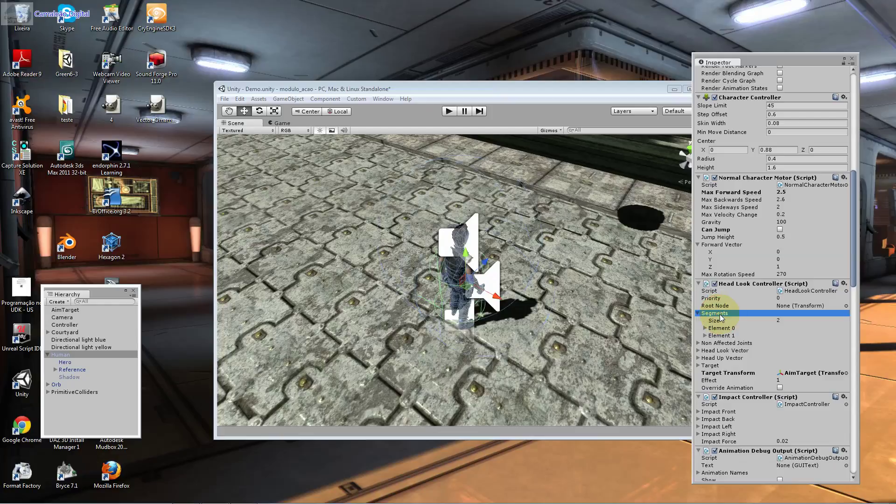
{"action": "left_click", "coordinate": [723, 343]}
{"action": "left_click", "coordinate": [726, 372]}
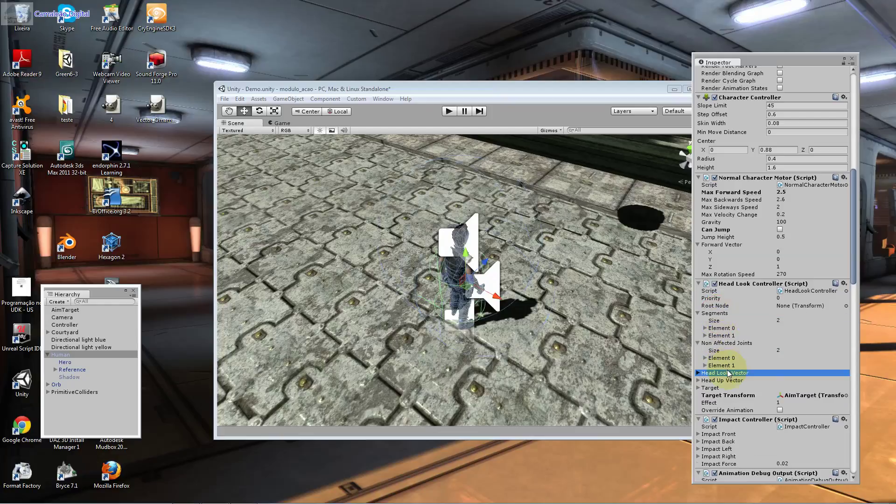
Step: Expand the Impact Controller's Impact Front list and select its ImpactFront-Hard and ImpactFront elements
{"action": "scroll", "coordinate": [733, 372], "scroll_direction": "down", "scroll_amount": 3}
{"action": "left_click", "coordinate": [802, 358]}
{"action": "left_click", "coordinate": [782, 358]}
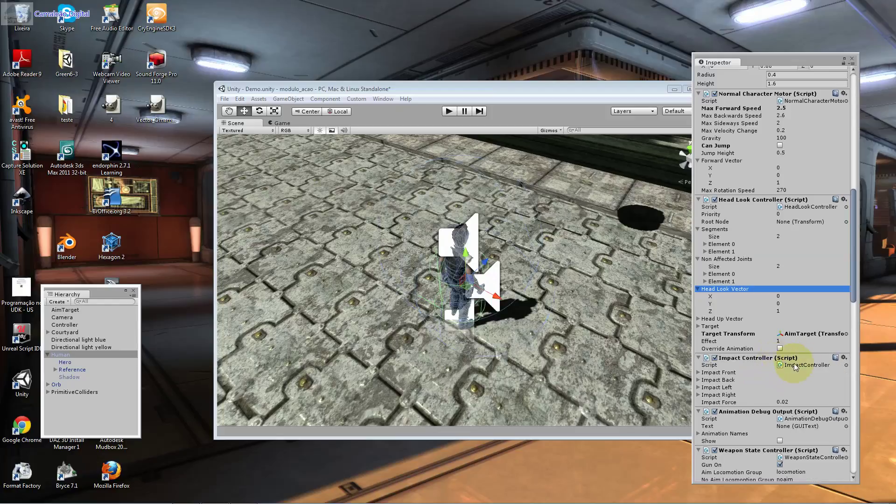
{"action": "left_click", "coordinate": [812, 366]}
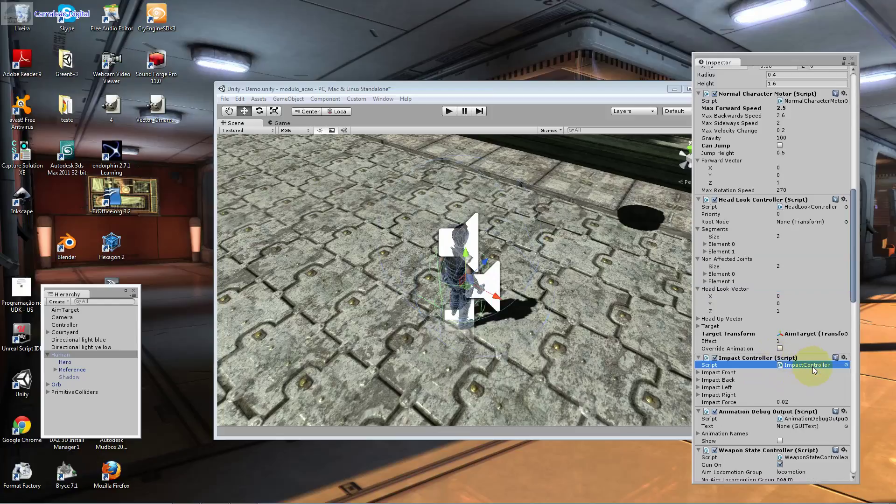
{"action": "left_click", "coordinate": [740, 373]}
{"action": "left_click", "coordinate": [813, 395]}
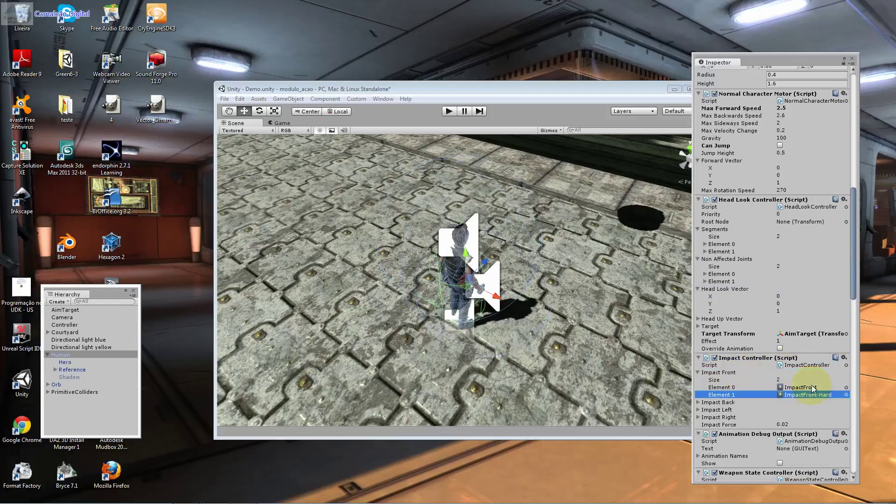
{"action": "left_click", "coordinate": [812, 387]}
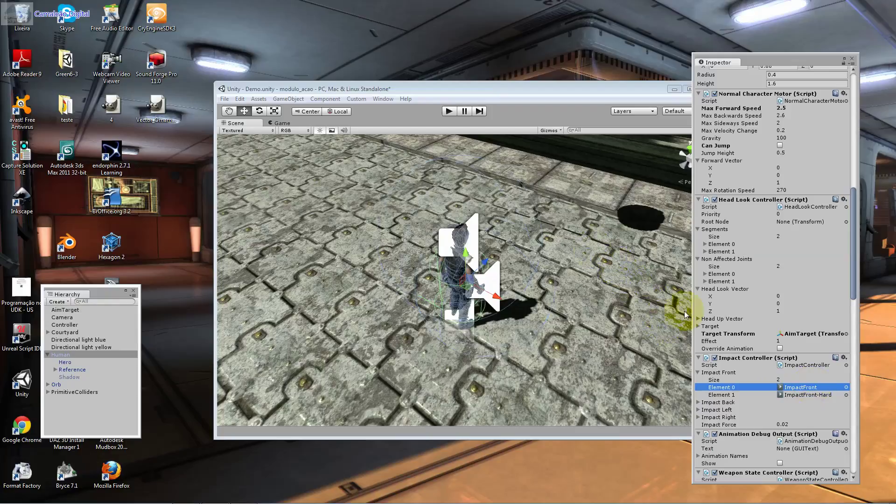
Step: Collapse and re-expand the Weapon State Controller, checking the Animation Debug Output script reference
{"action": "scroll", "coordinate": [785, 369], "scroll_direction": "down", "scroll_amount": 3}
{"action": "scroll", "coordinate": [786, 368], "scroll_direction": "down", "scroll_amount": 3}
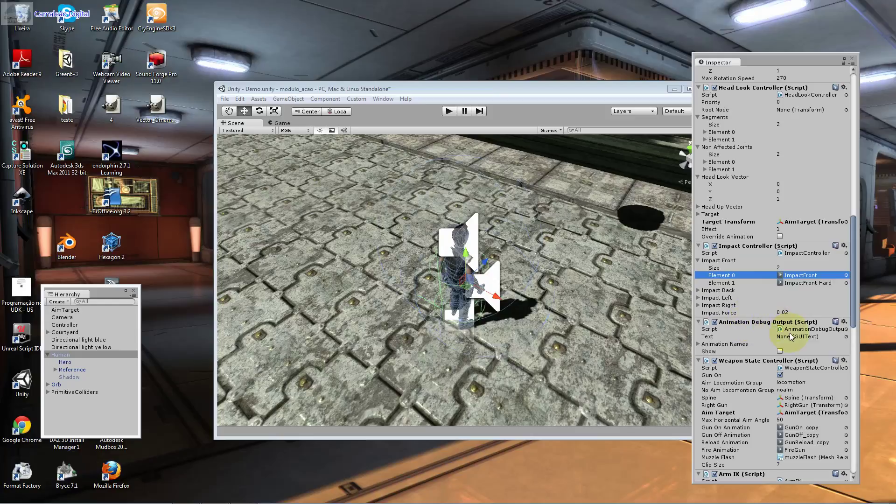
{"action": "left_click", "coordinate": [820, 361]}
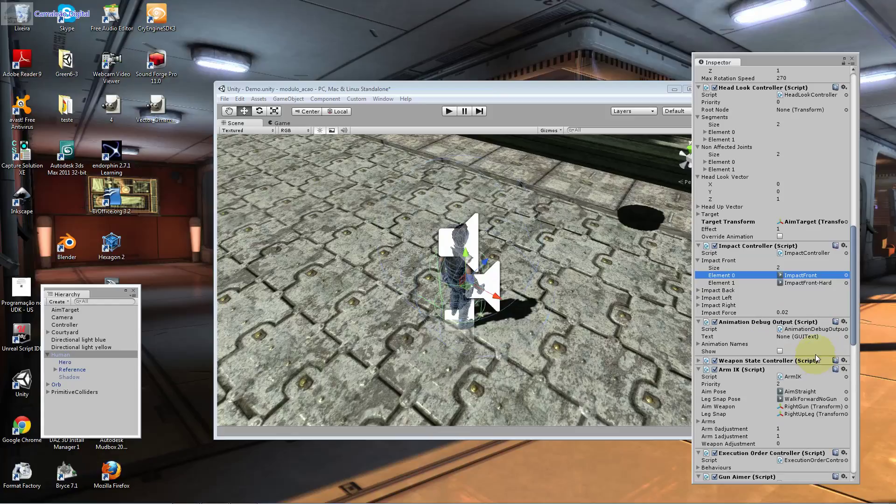
{"action": "left_click", "coordinate": [699, 361]}
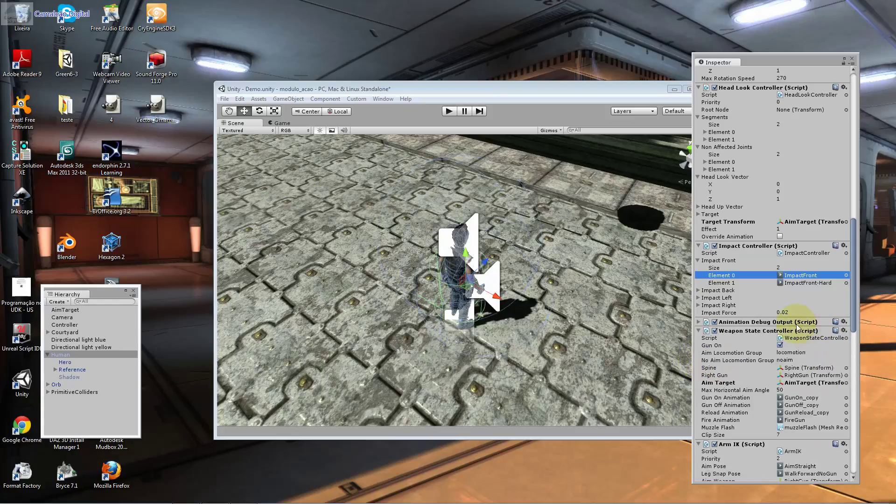
{"action": "left_click", "coordinate": [811, 329]}
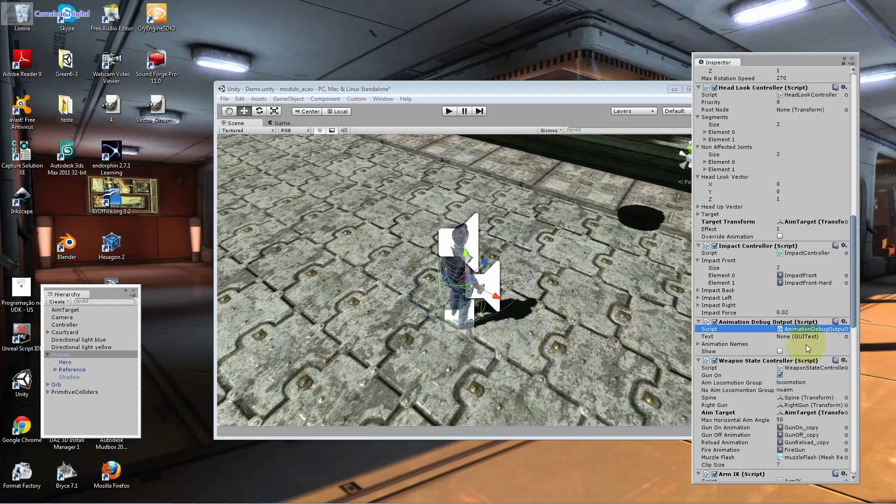
{"action": "left_click", "coordinate": [805, 362]}
{"action": "left_click", "coordinate": [805, 362]}
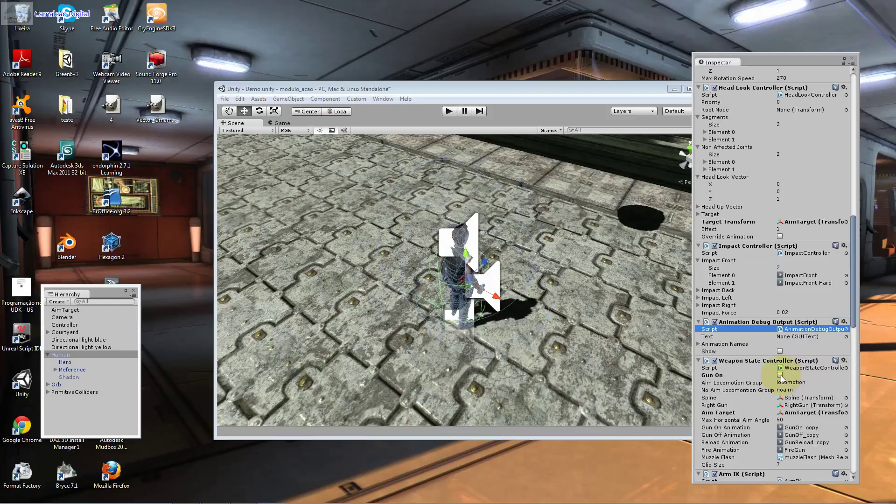
{"action": "left_click", "coordinate": [449, 111]}
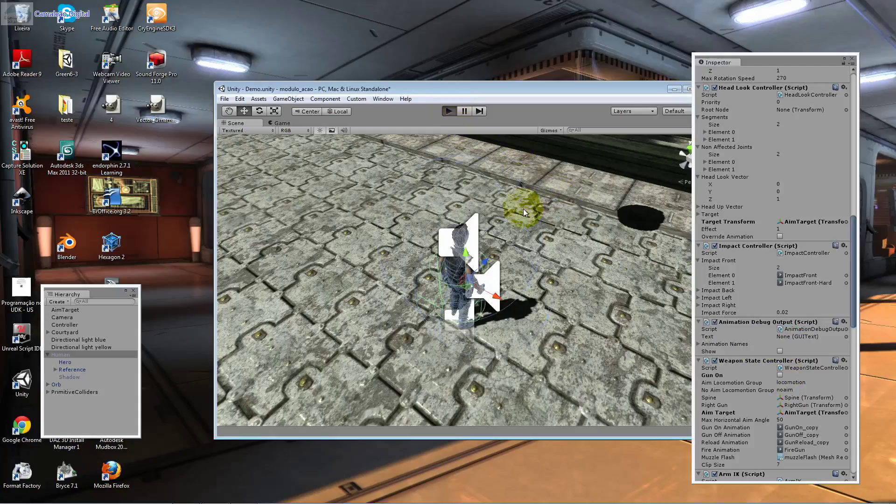
{"action": "left_click", "coordinate": [483, 271]}
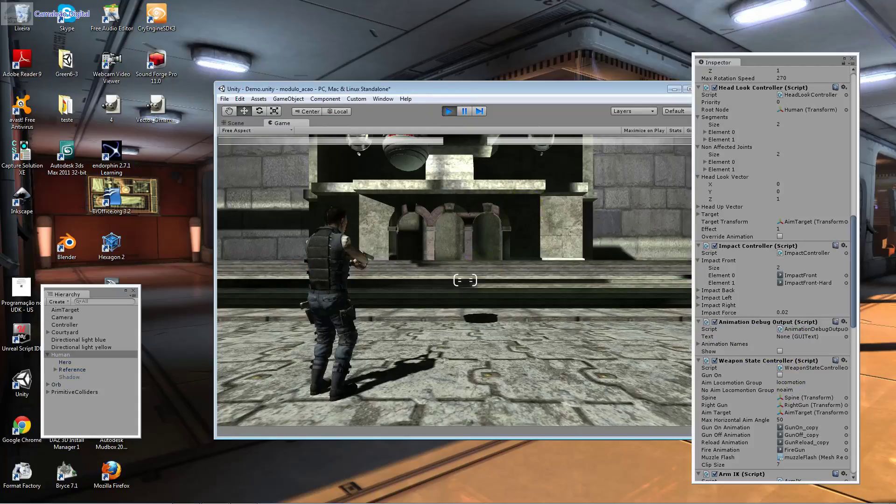
{"action": "key", "text": "w"}
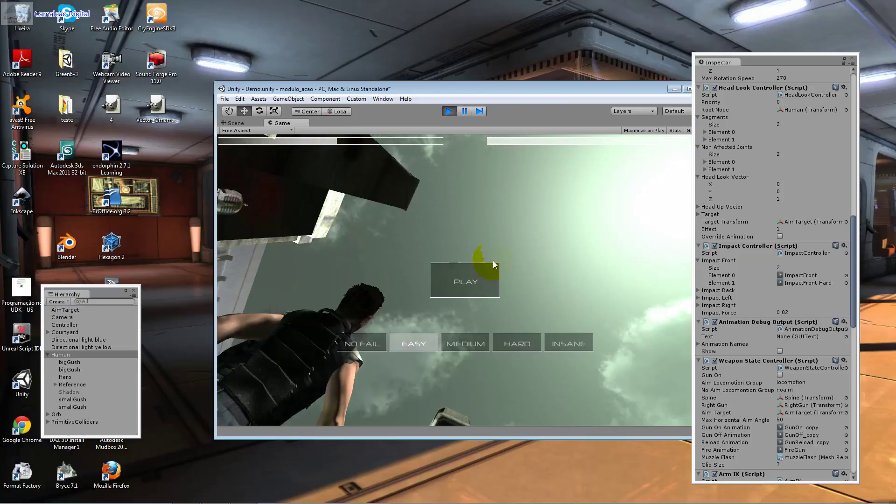
{"action": "left_click", "coordinate": [449, 111]}
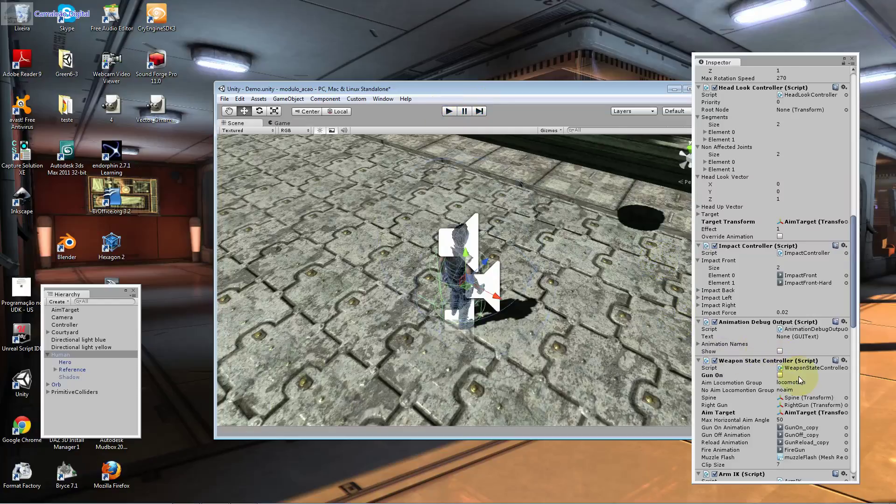
Step: Tick Gun On in the Weapon State Controller and edit its Aim Locomotion Group field
{"action": "left_click", "coordinate": [779, 375]}
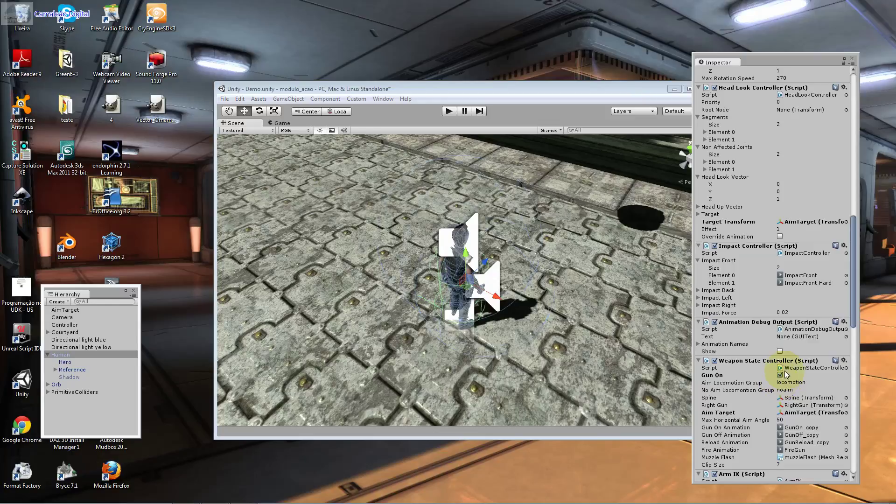
{"action": "left_click", "coordinate": [798, 369]}
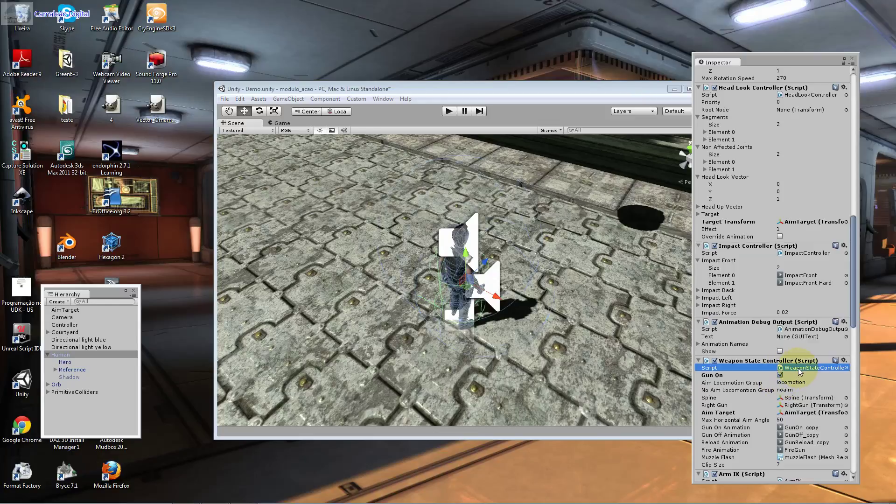
{"action": "left_click", "coordinate": [804, 382]}
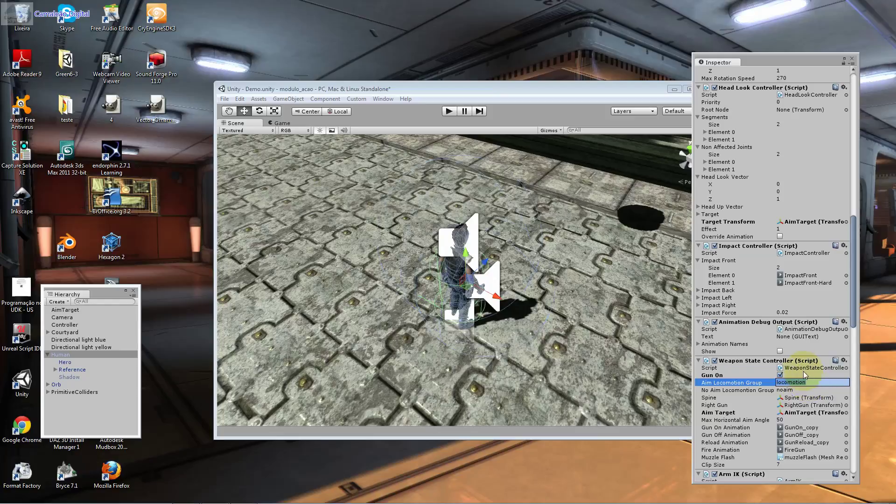
{"action": "left_click", "coordinate": [795, 367]}
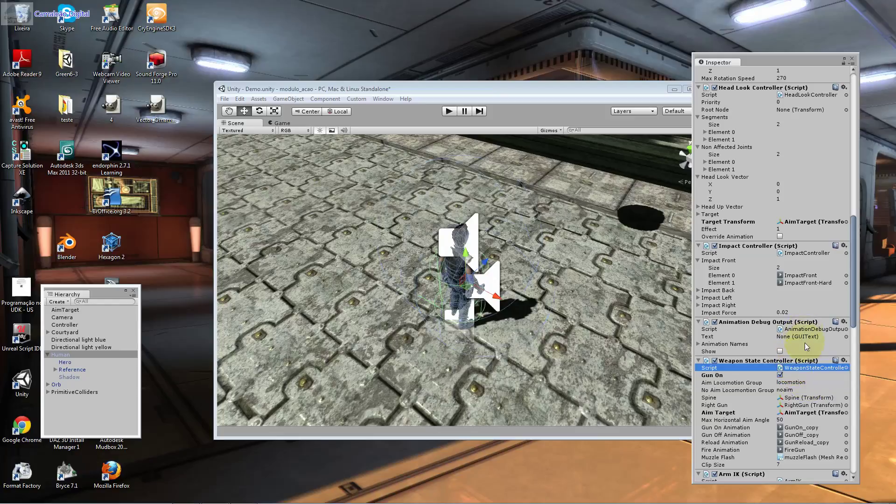
{"action": "left_click", "coordinate": [799, 361]}
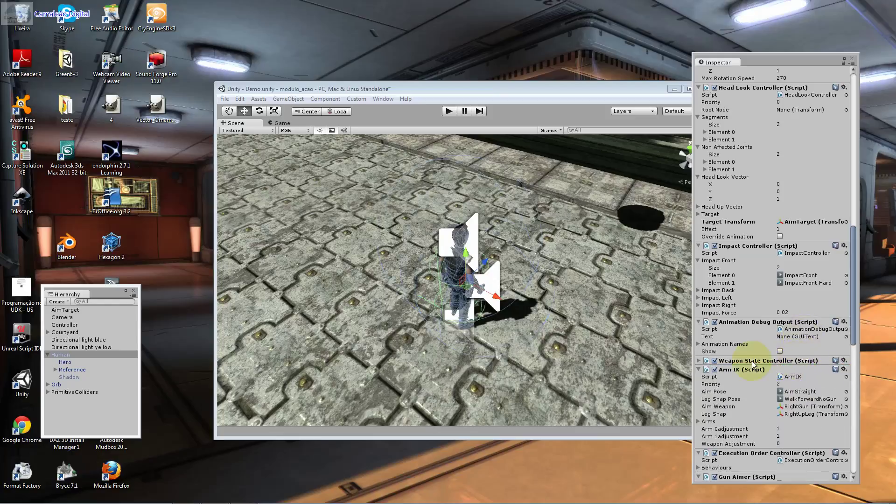
{"action": "left_click", "coordinate": [701, 361]}
Step: Read WeaponStateController.cs in MonoDevelop down to its ShowMuzzleFlash coroutine, then return to Unity
{"action": "double_click", "coordinate": [785, 367]}
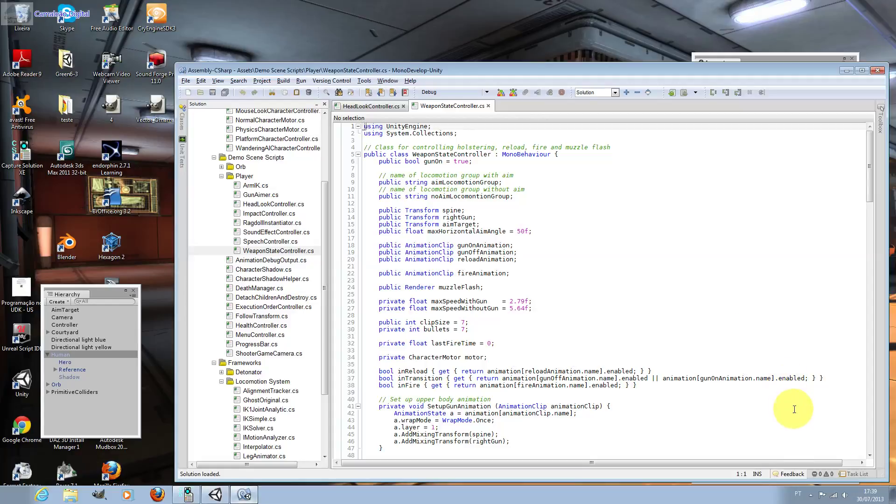
{"action": "scroll", "coordinate": [595, 287], "scroll_direction": "down", "scroll_amount": 8}
{"action": "scroll", "coordinate": [592, 292], "scroll_direction": "down", "scroll_amount": 10}
{"action": "scroll", "coordinate": [618, 288], "scroll_direction": "down", "scroll_amount": 10}
{"action": "scroll", "coordinate": [618, 290], "scroll_direction": "down", "scroll_amount": 7}
{"action": "scroll", "coordinate": [618, 290], "scroll_direction": "down", "scroll_amount": 7}
{"action": "scroll", "coordinate": [618, 289], "scroll_direction": "down", "scroll_amount": 7}
{"action": "scroll", "coordinate": [618, 289], "scroll_direction": "down", "scroll_amount": 5}
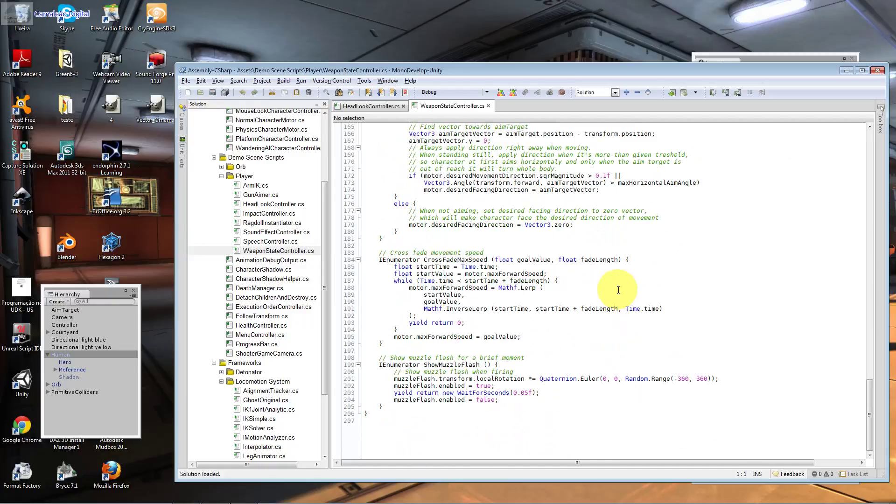
{"action": "left_click", "coordinate": [837, 58]}
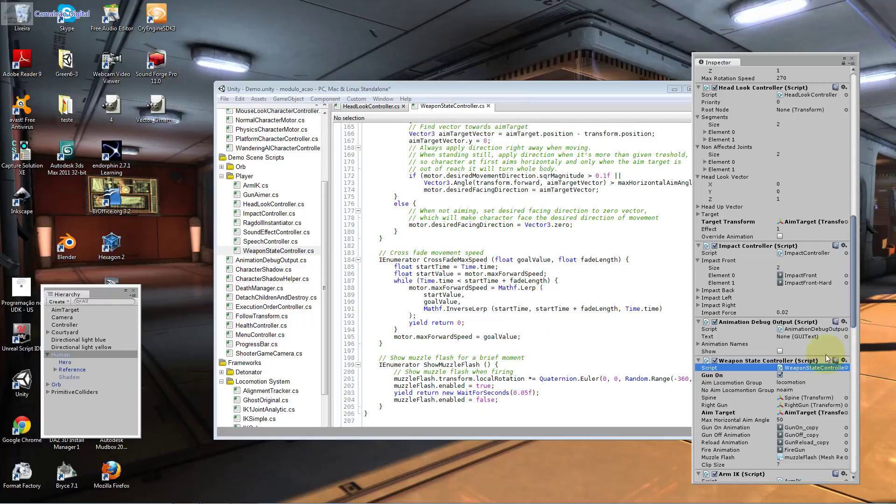
Step: Check the Weapon State Controller's Gun On, Gun Off, Reload and Fire (FireGun) animation fields
{"action": "left_click", "coordinate": [798, 428]}
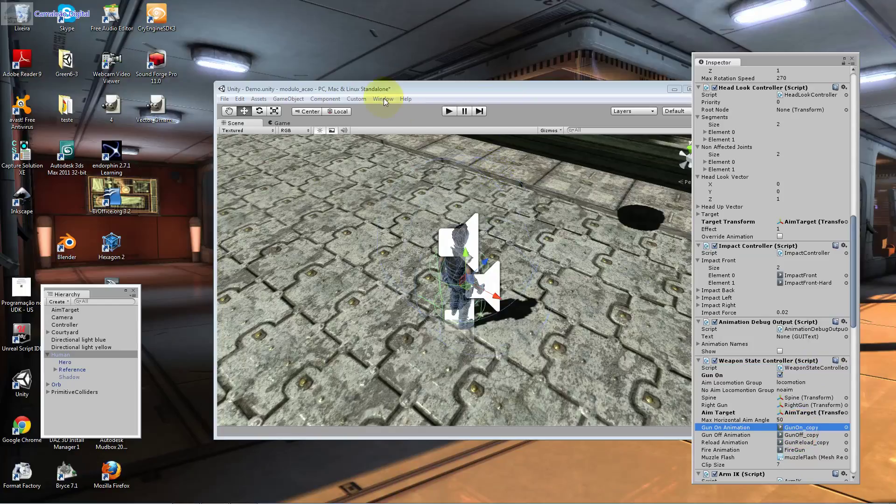
{"action": "left_click", "coordinate": [785, 434]}
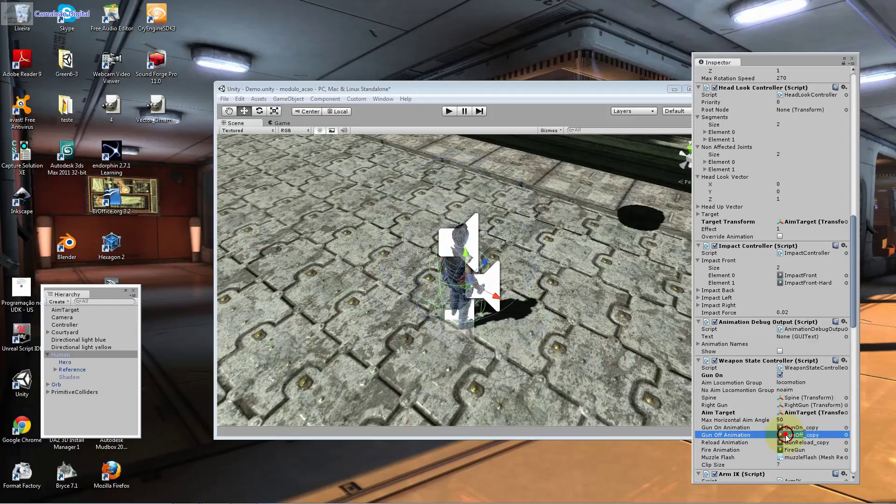
{"action": "left_click", "coordinate": [787, 430]}
{"action": "left_click", "coordinate": [789, 436]}
{"action": "left_click", "coordinate": [789, 443]}
{"action": "left_click", "coordinate": [789, 451]}
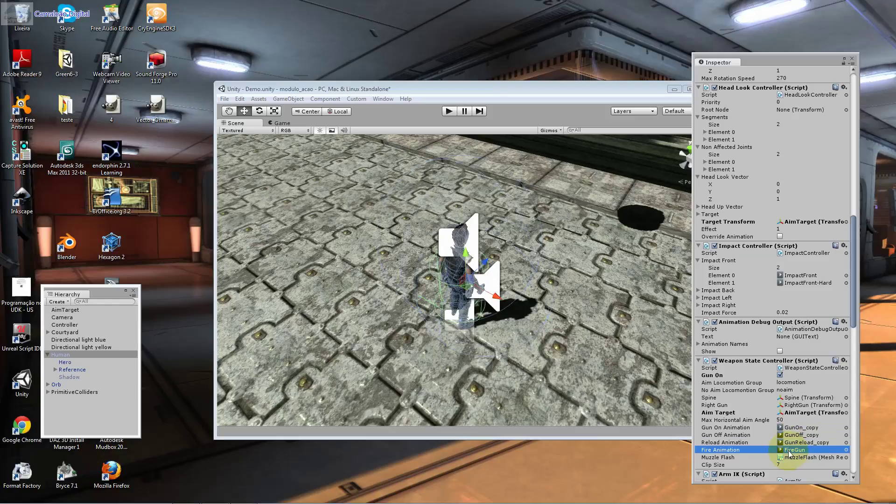
Step: Open the Project window from the Window menu
{"action": "scroll", "coordinate": [789, 455], "scroll_direction": "down", "scroll_amount": 3}
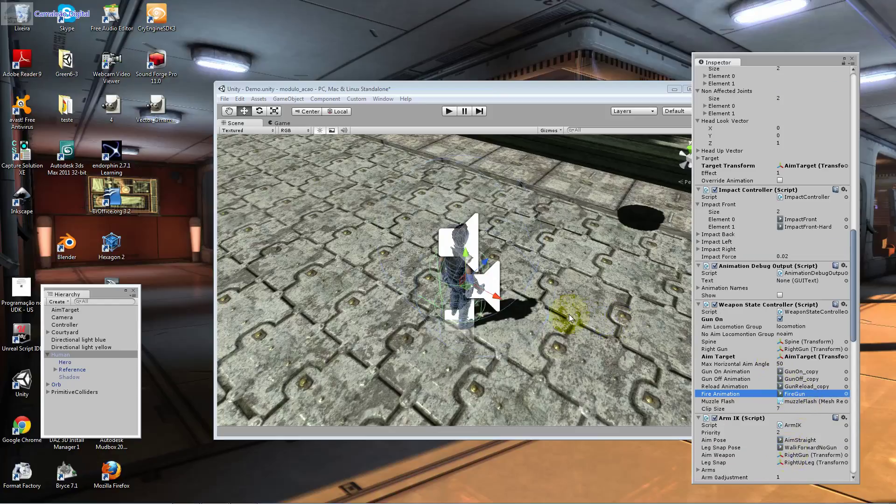
{"action": "left_click", "coordinate": [383, 98]}
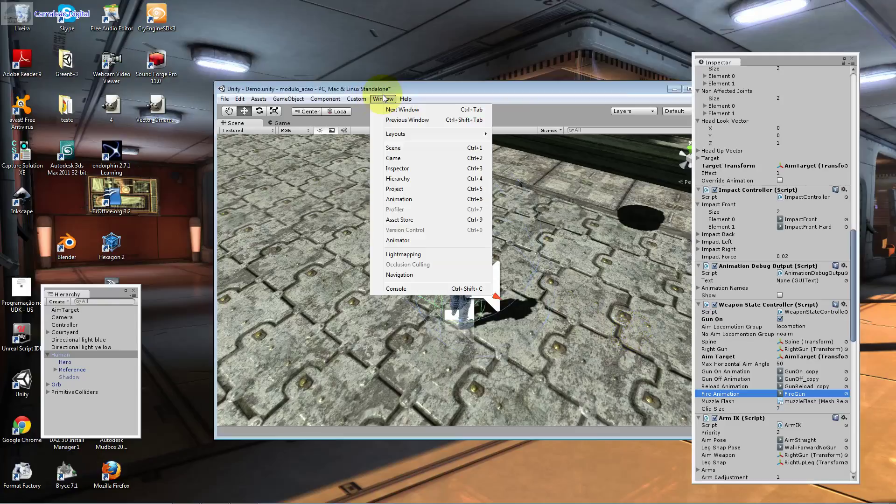
{"action": "left_click", "coordinate": [421, 192]}
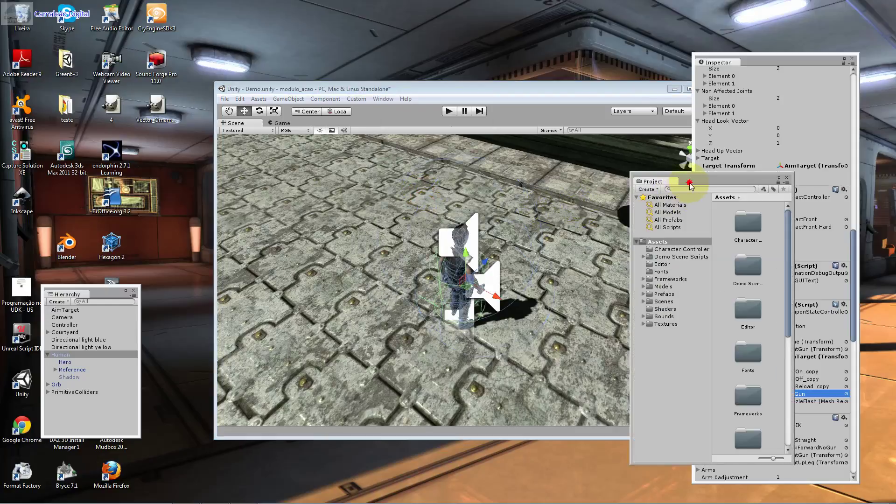
Step: Move and widen the Project window, browsing Character Controller, Demo Scene Scripts and Scenes folders
{"action": "left_click_drag", "start_coordinate": [672, 194], "coordinate": [212, 153]}
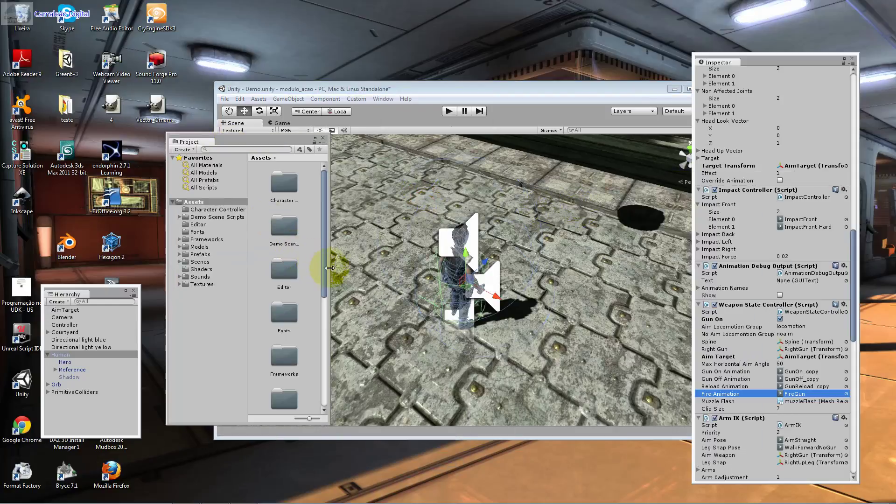
{"action": "left_click_drag", "start_coordinate": [329, 268], "coordinate": [409, 268]}
{"action": "left_click", "coordinate": [222, 210]}
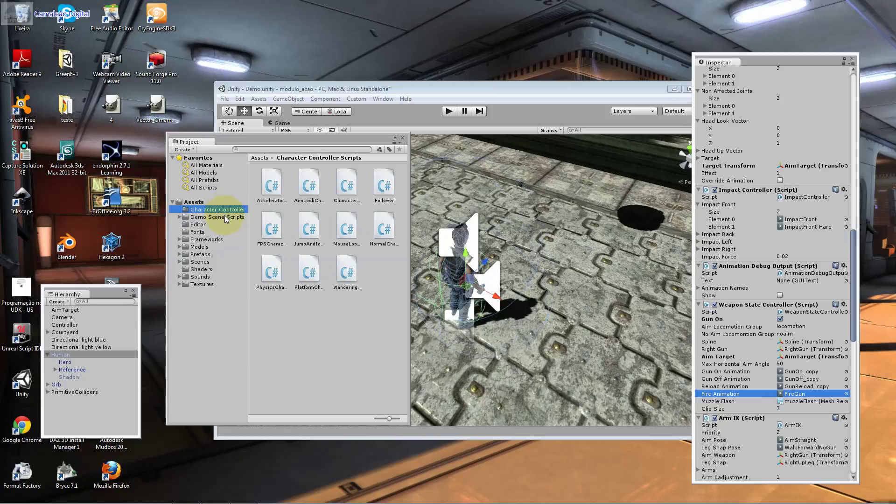
{"action": "left_click", "coordinate": [225, 218]}
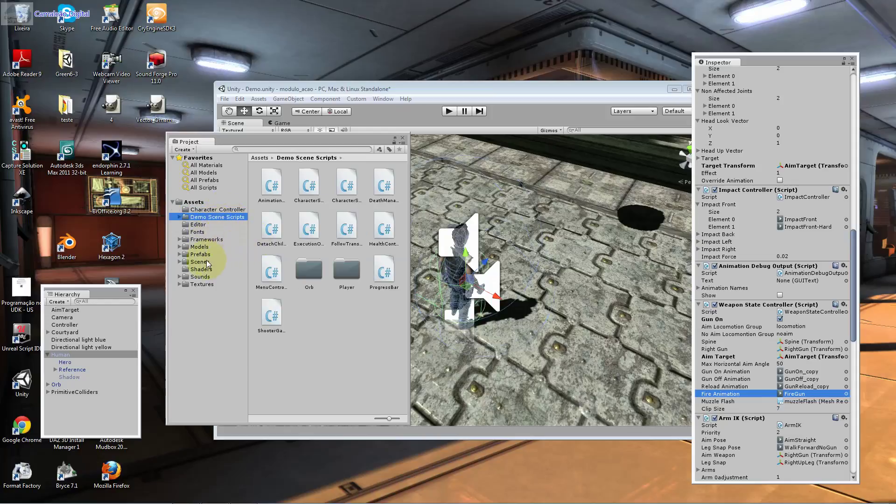
{"action": "left_click", "coordinate": [208, 263]}
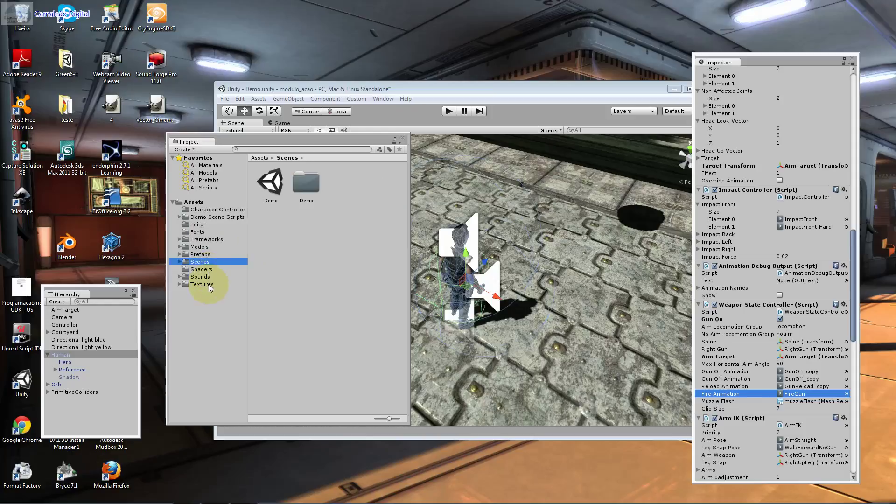
Step: Navigate to Models > Character Models > Hero Artwork and enlarge the Project window
{"action": "left_click", "coordinate": [179, 246]}
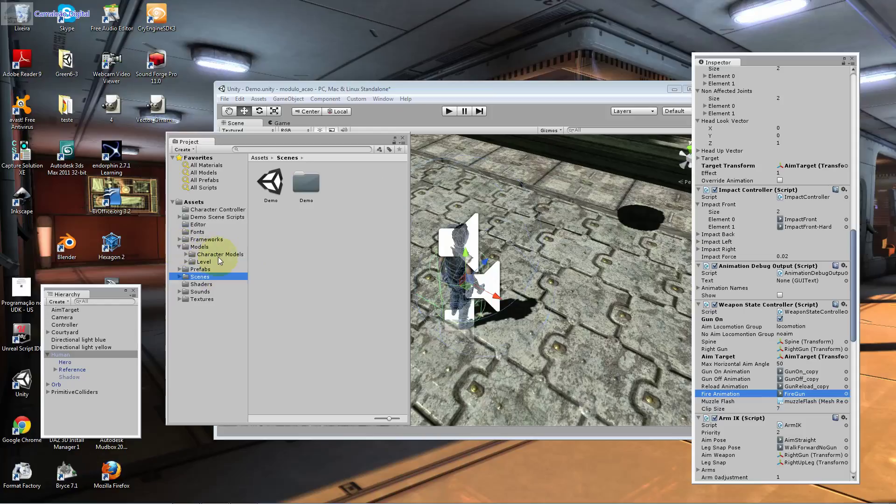
{"action": "left_click", "coordinate": [217, 256]}
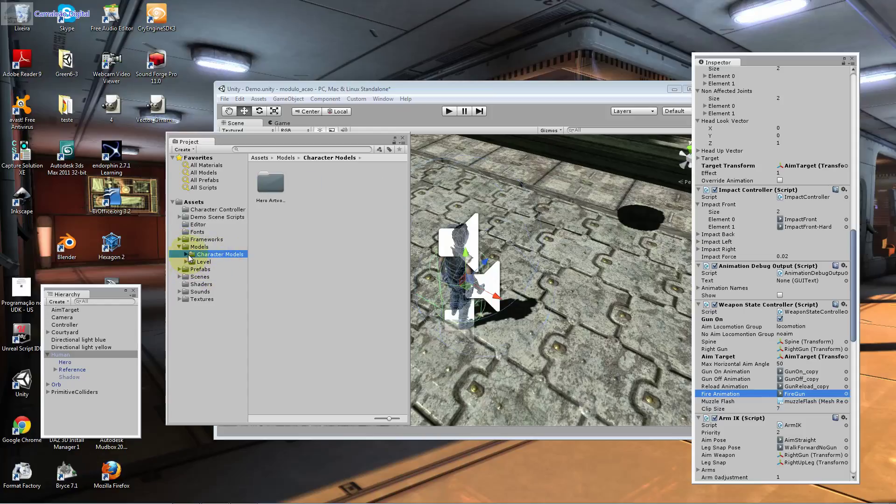
{"action": "left_click", "coordinate": [187, 255]}
{"action": "left_click", "coordinate": [212, 262]}
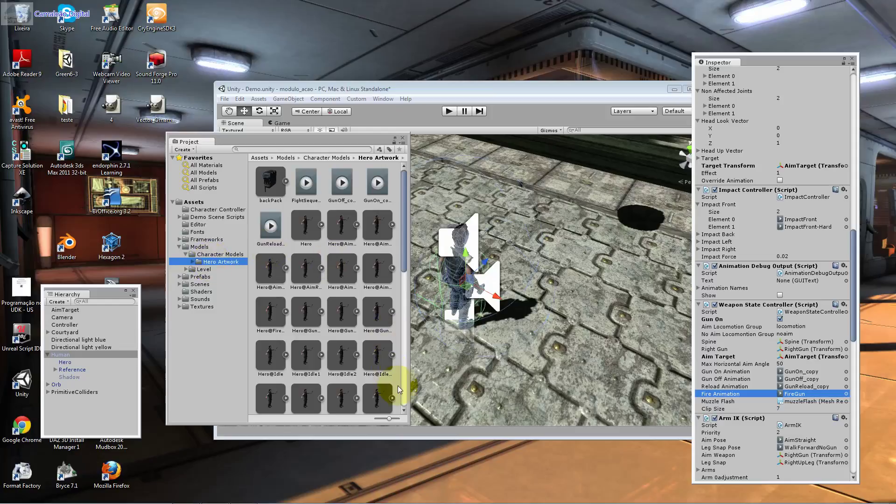
{"action": "left_click_drag", "start_coordinate": [409, 425], "coordinate": [510, 490]}
Step: Unfold Hero@AimRight and preview the AimRight clip from side and front views
{"action": "left_click", "coordinate": [432, 195]}
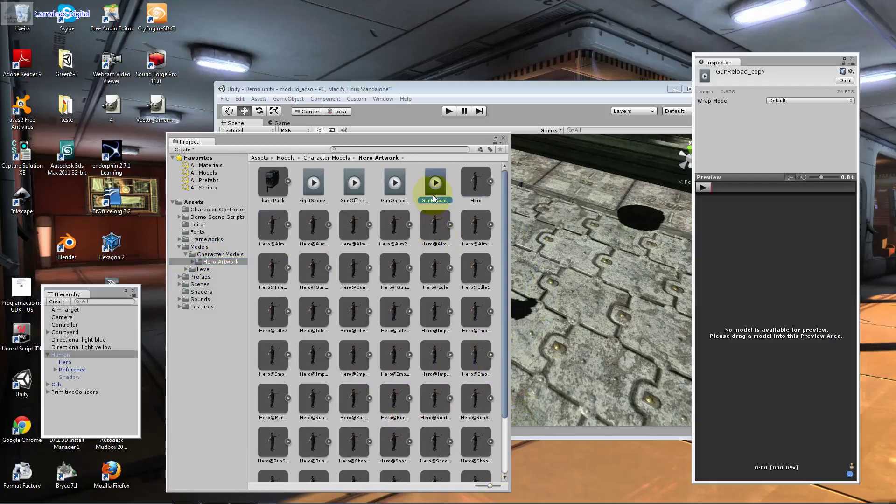
{"action": "left_click", "coordinate": [713, 266]}
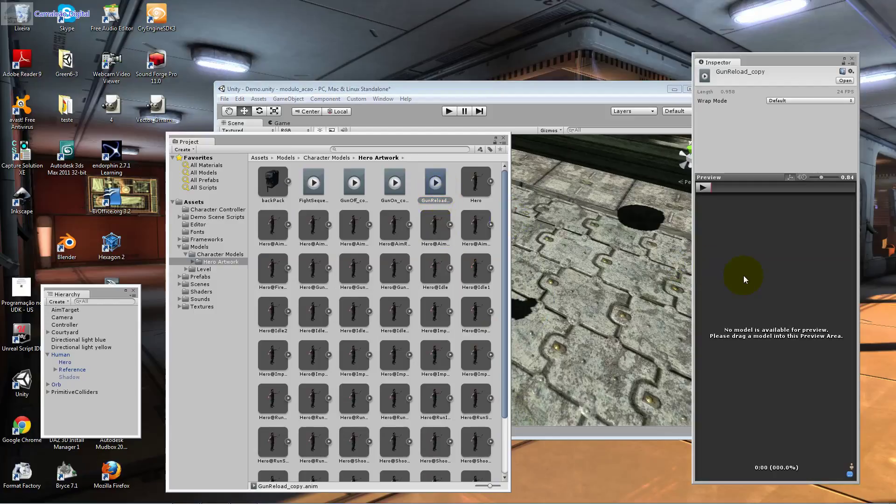
{"action": "left_click", "coordinate": [469, 183]}
{"action": "left_click", "coordinate": [393, 224]}
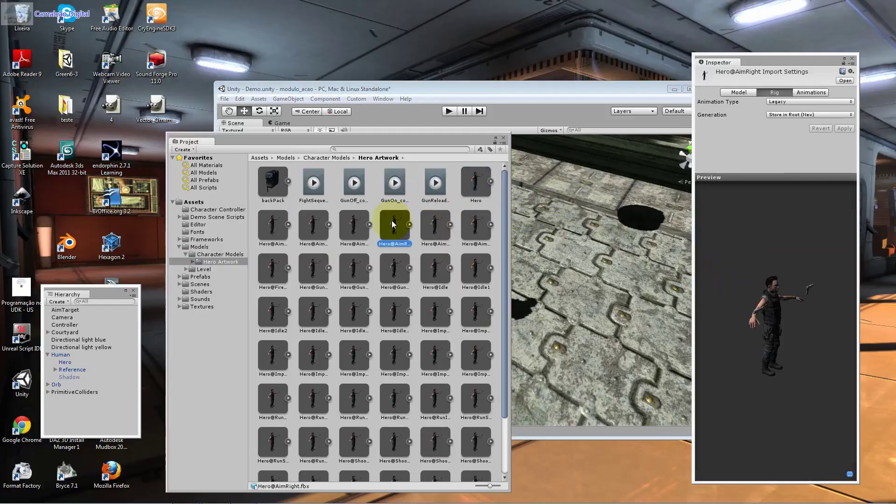
{"action": "left_click", "coordinate": [409, 225]}
{"action": "left_click", "coordinate": [486, 229]}
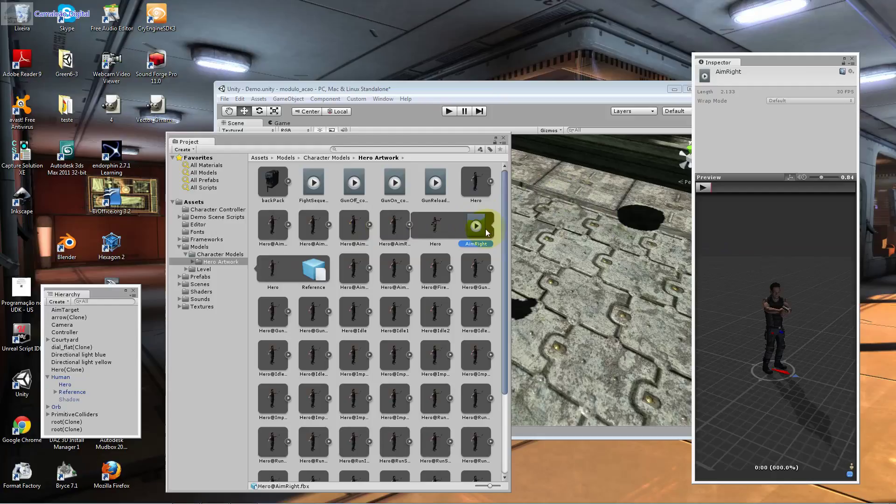
{"action": "left_click", "coordinate": [740, 262]}
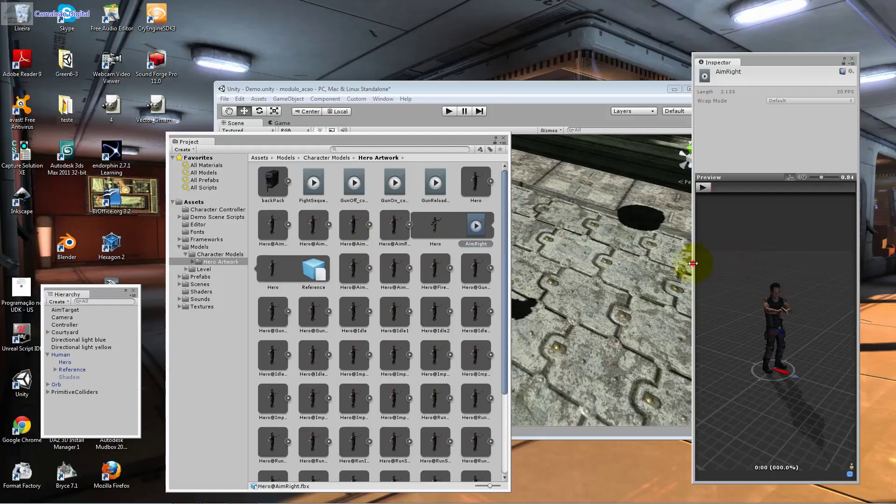
{"action": "left_click_drag", "start_coordinate": [693, 263], "coordinate": [587, 263]}
{"action": "left_click_drag", "start_coordinate": [667, 260], "coordinate": [718, 278]}
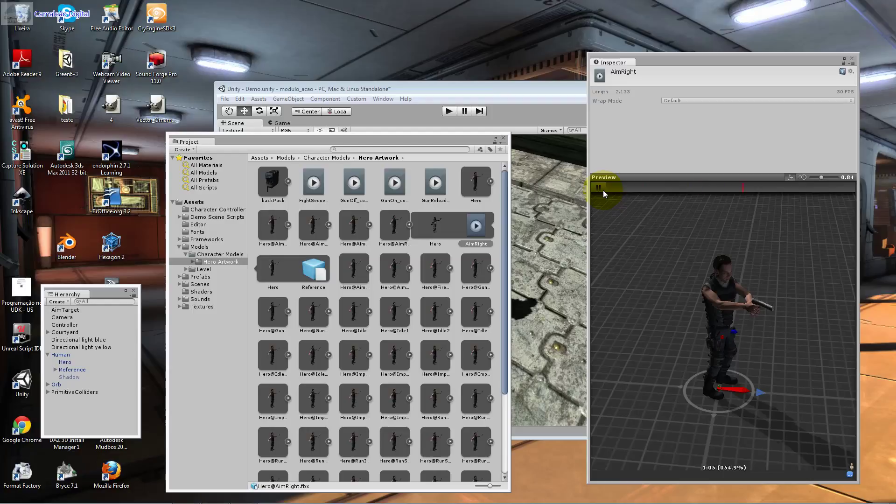
{"action": "mouse_move", "coordinate": [606, 261]}
{"action": "left_mouse_down"}
{"action": "mouse_move", "coordinate": [654, 254]}
{"action": "mouse_move", "coordinate": [721, 285]}
{"action": "left_mouse_up"}
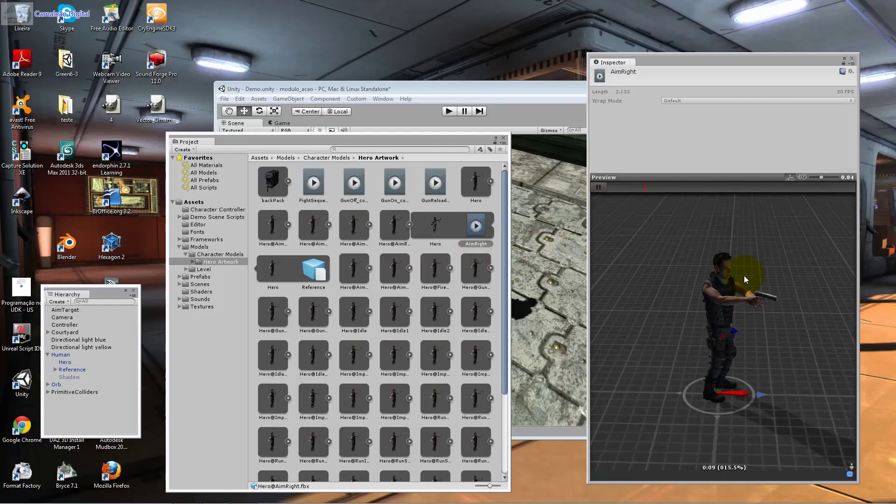
{"action": "left_click", "coordinate": [597, 187]}
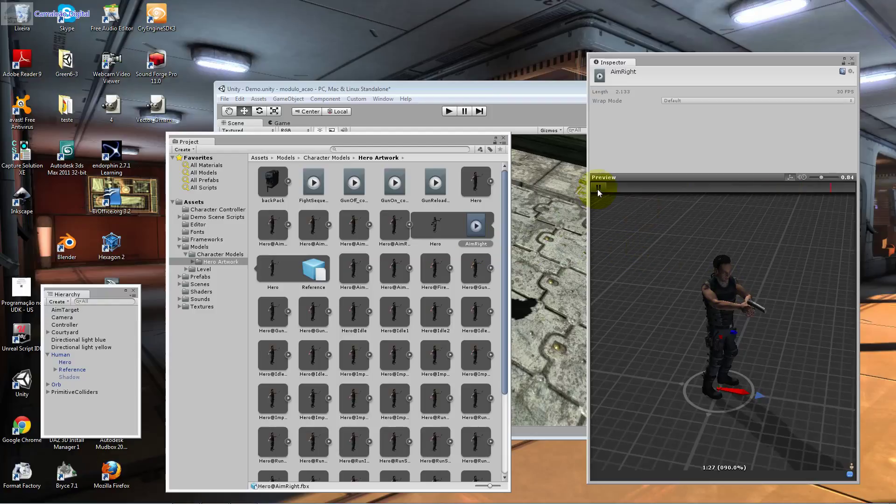
Step: Unfold Hero@Idle and inspect the Idle animation clip
{"action": "left_click", "coordinate": [434, 183]}
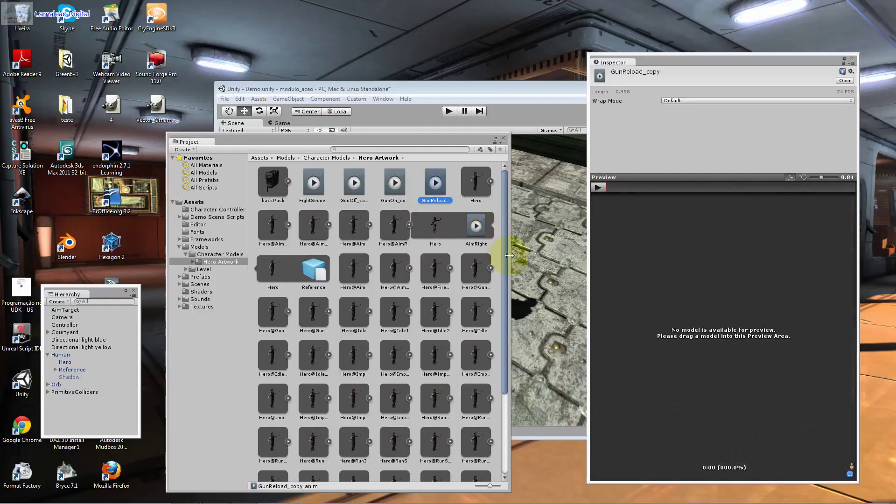
{"action": "left_click", "coordinate": [489, 238]}
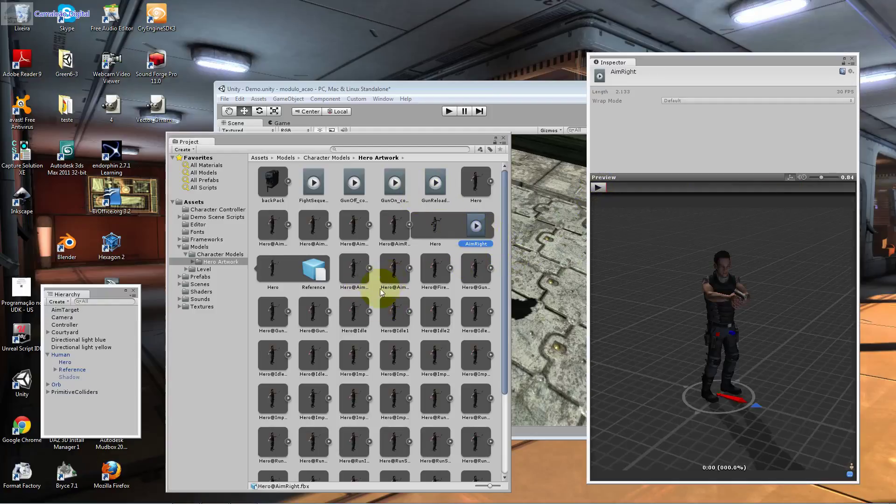
{"action": "left_click", "coordinate": [370, 311]}
{"action": "left_click", "coordinate": [434, 312]}
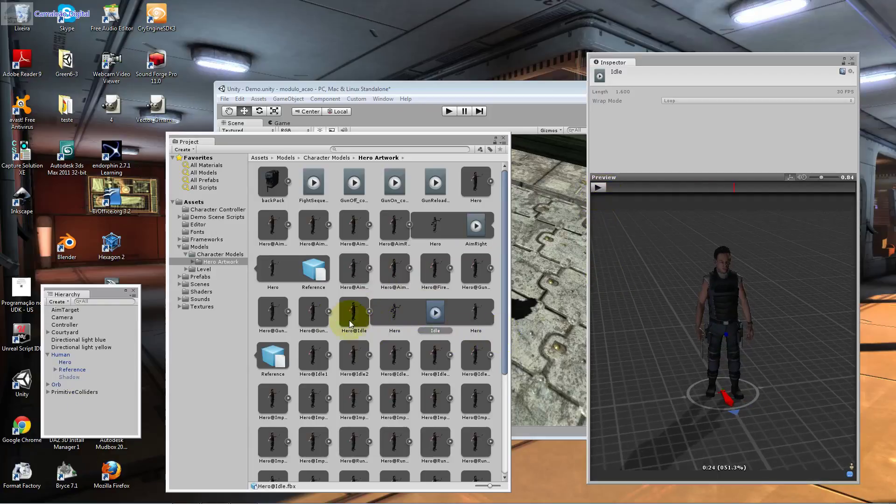
Step: Play and orbit the GunReload clip preview, then select Hero in the Hierarchy
{"action": "left_click", "coordinate": [329, 311]}
{"action": "left_click", "coordinate": [399, 315]}
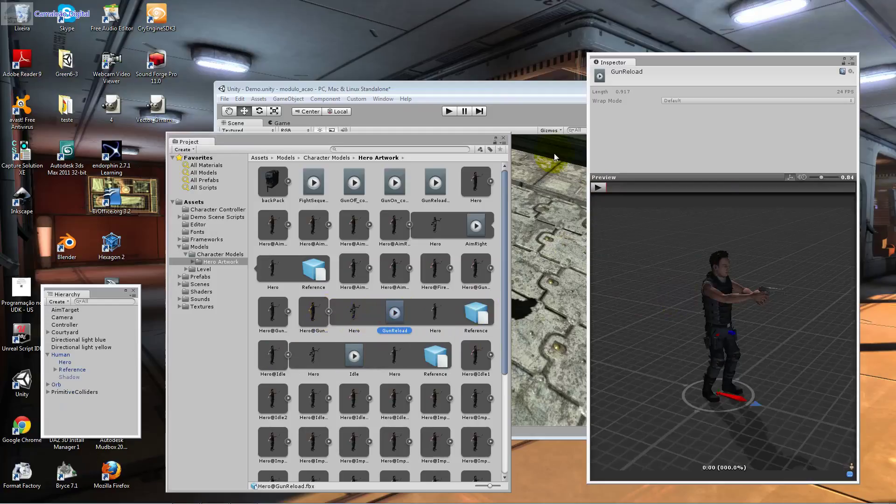
{"action": "left_click", "coordinate": [598, 187]}
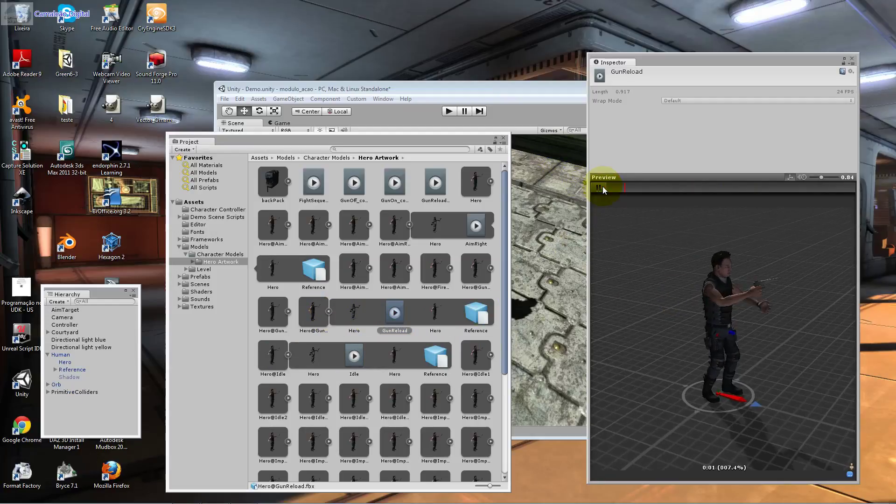
{"action": "left_click_drag", "start_coordinate": [698, 221], "coordinate": [685, 279]}
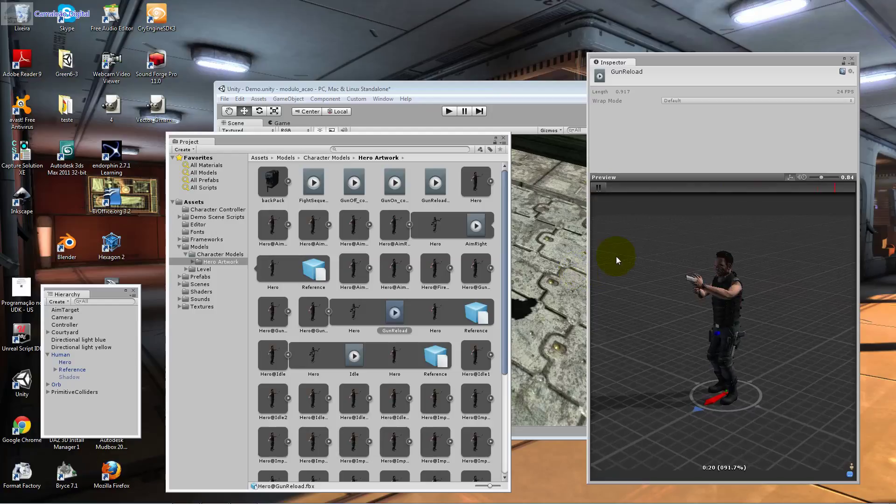
{"action": "left_click", "coordinate": [604, 187]}
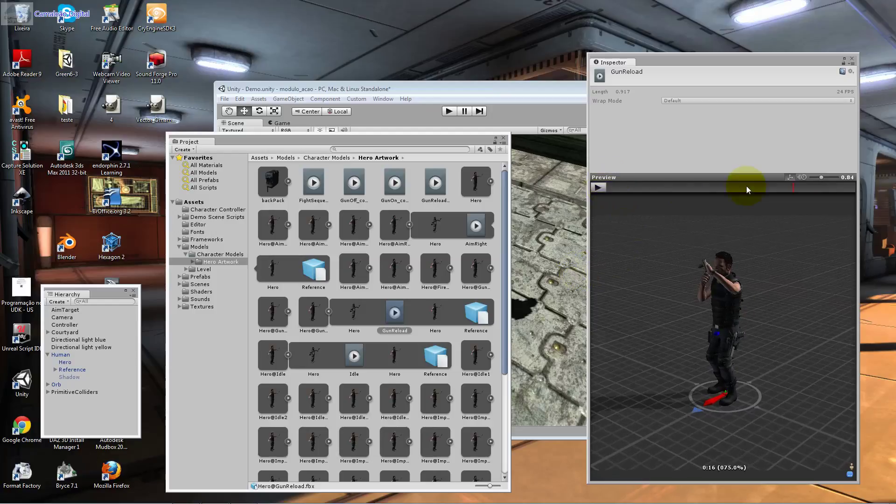
{"action": "left_click_drag", "start_coordinate": [735, 281], "coordinate": [617, 217]}
{"action": "left_click", "coordinate": [601, 186]}
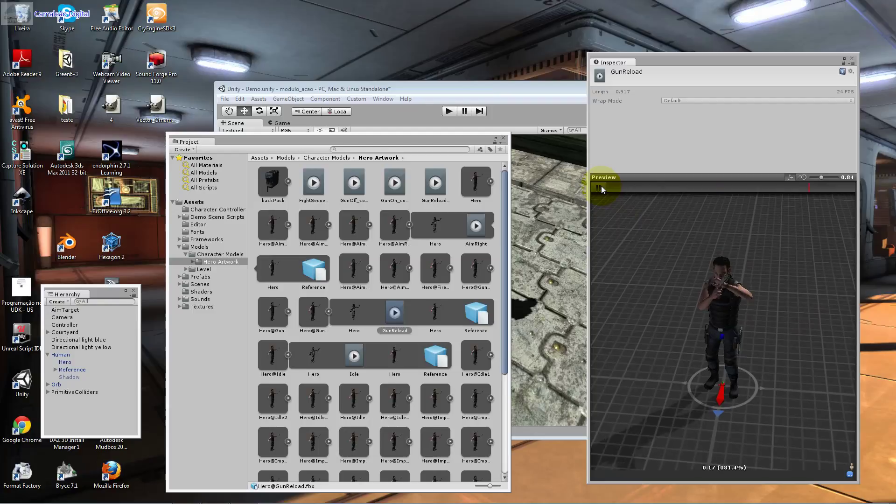
{"action": "left_click_drag", "start_coordinate": [729, 255], "coordinate": [682, 222]}
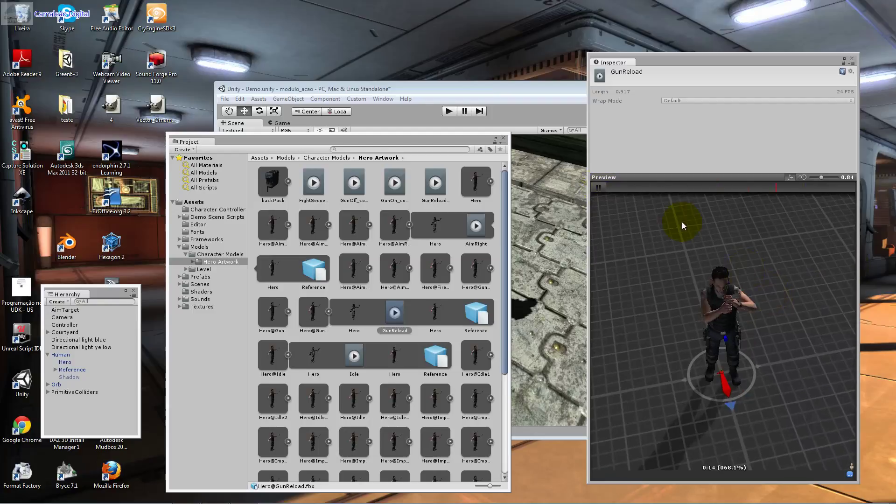
{"action": "left_click", "coordinate": [602, 189]}
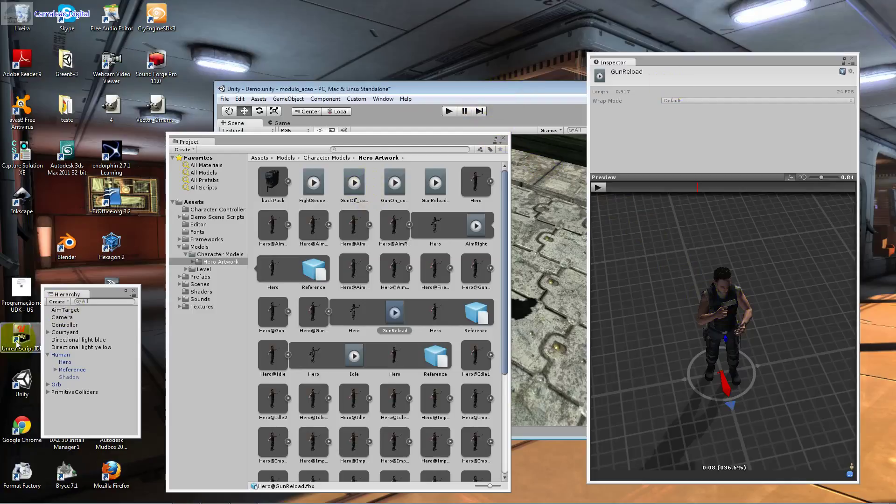
{"action": "left_click", "coordinate": [85, 376]}
{"action": "left_click", "coordinate": [79, 363]}
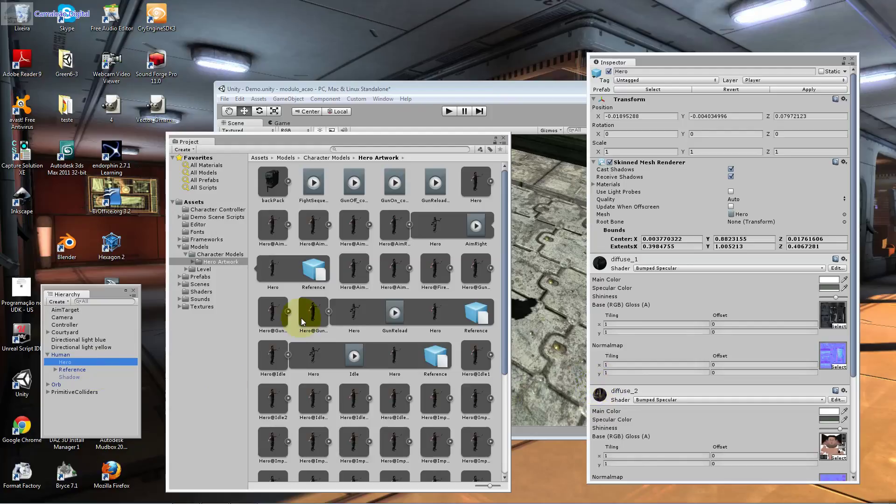
Step: Move the Project window aside and select the Hero character in the Scene view
{"action": "left_click", "coordinate": [429, 235]}
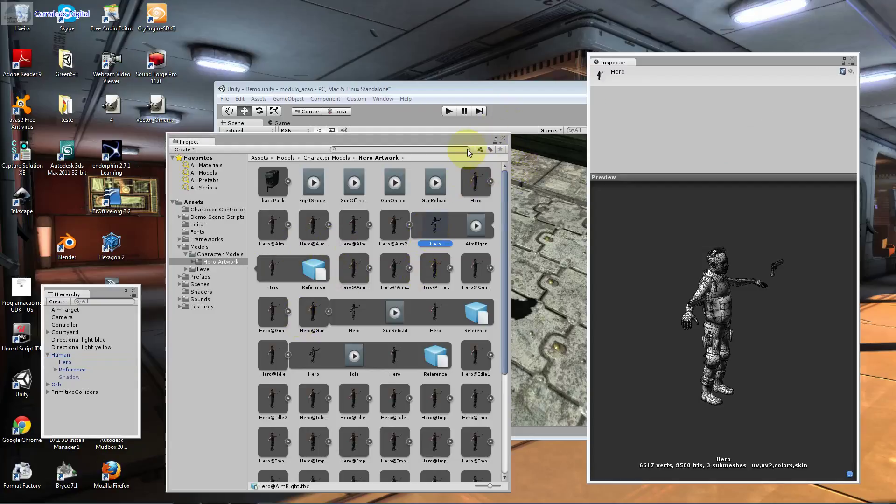
{"action": "left_click_drag", "start_coordinate": [466, 149], "coordinate": [458, 236]}
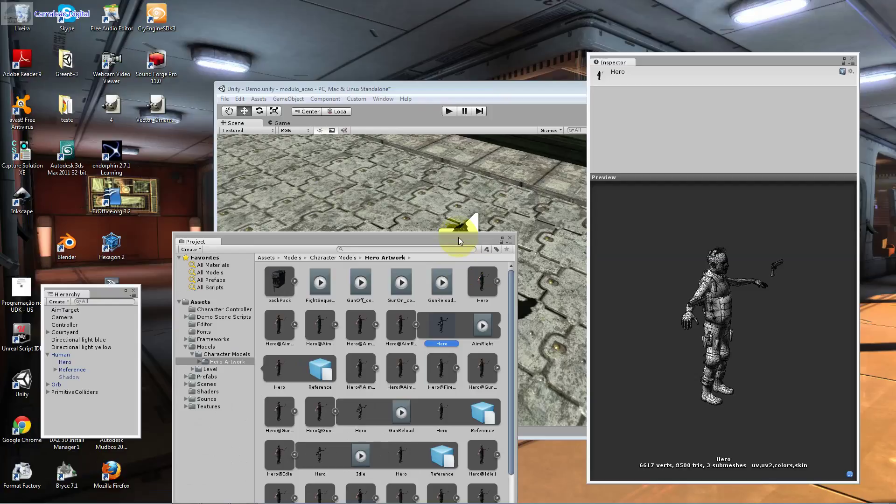
{"action": "left_click_drag", "start_coordinate": [458, 236], "coordinate": [309, 95]}
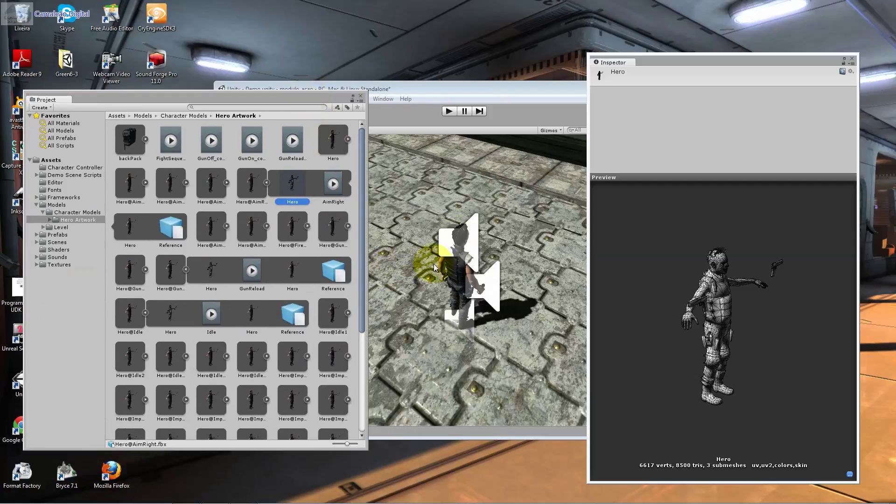
{"action": "left_click", "coordinate": [434, 267]}
Step: Scroll the Hero's Inspector components and ping the ExecutionOrderController script
{"action": "left_click_drag", "start_coordinate": [854, 184], "coordinate": [854, 359]}
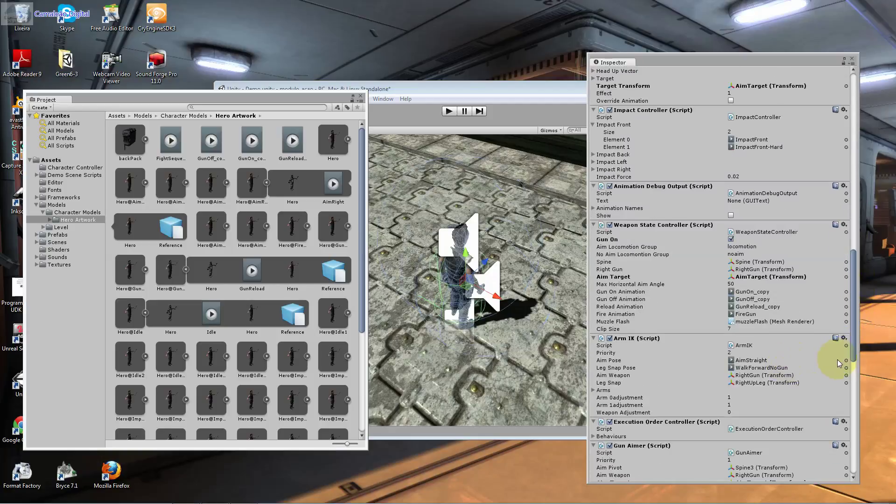
{"action": "left_click_drag", "start_coordinate": [855, 357], "coordinate": [854, 363]}
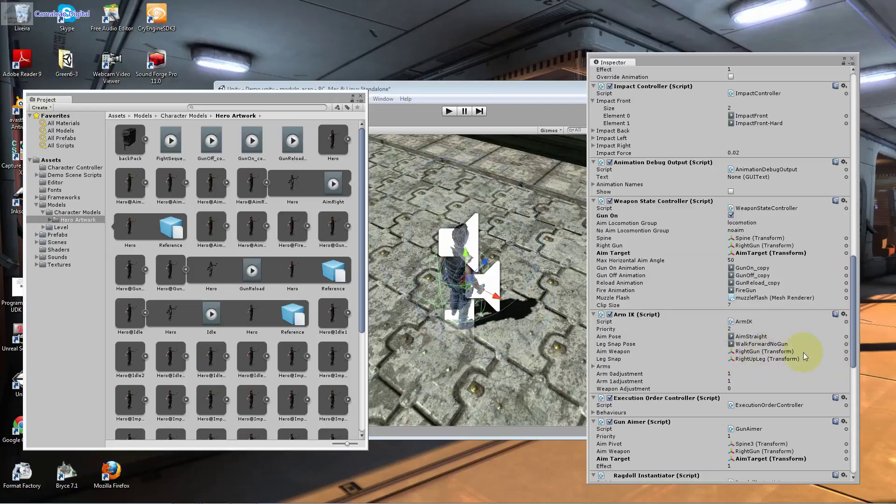
{"action": "left_click_drag", "start_coordinate": [852, 362], "coordinate": [854, 391]}
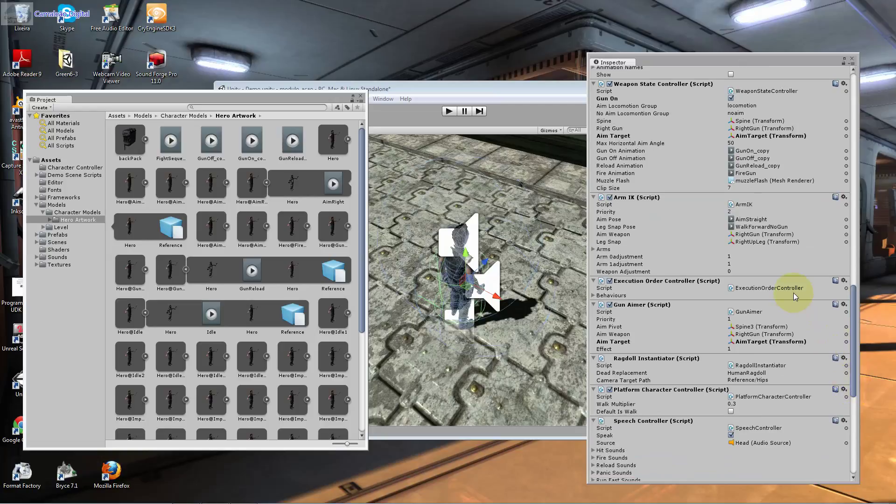
{"action": "left_click", "coordinate": [794, 288]}
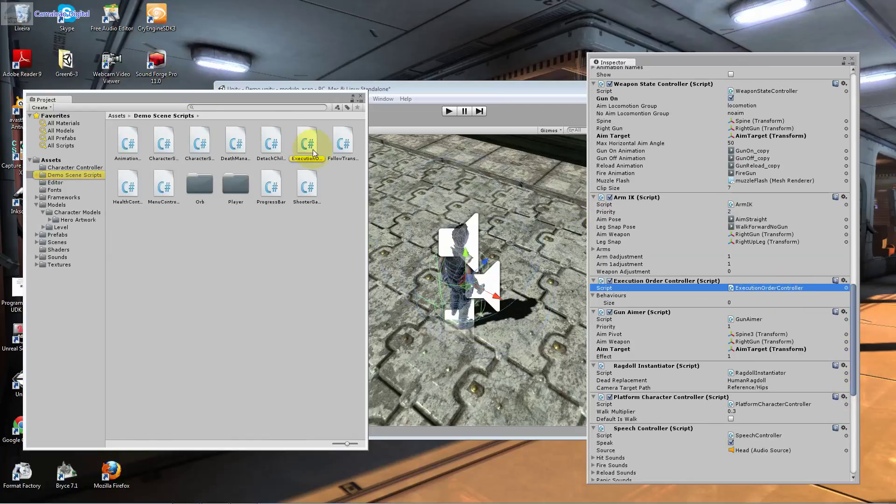
Step: Open ExecutionOrderController.cs in MonoDevelop, then minimize it back to Unity
{"action": "left_click", "coordinate": [731, 289]}
{"action": "double_click", "coordinate": [731, 290]}
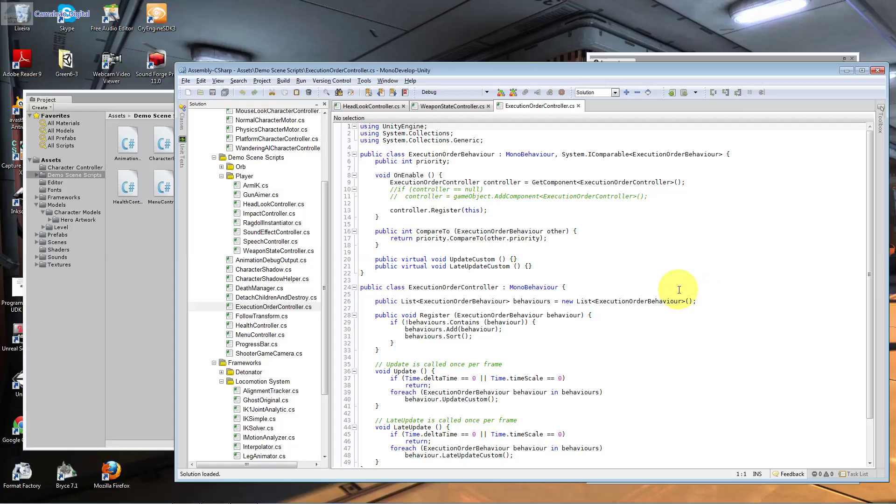
{"action": "scroll", "coordinate": [676, 297], "scroll_direction": "up", "scroll_amount": 3}
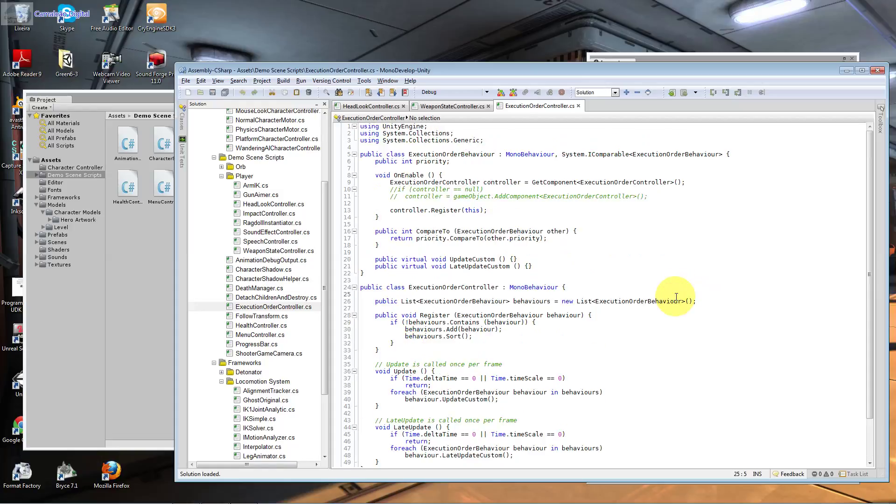
{"action": "left_click", "coordinate": [845, 71]}
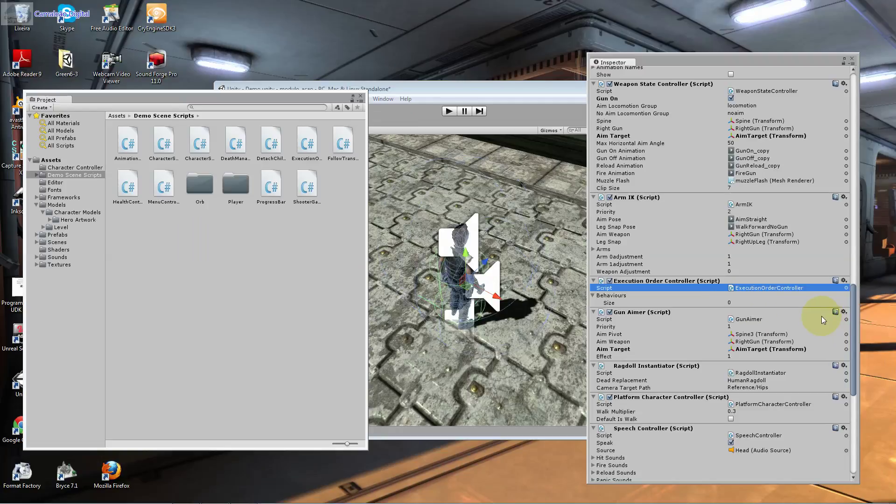
Step: Open GunAimer.cs in MonoDevelop, then return to Unity and ping RagdollInstantiator
{"action": "left_click", "coordinate": [793, 321]}
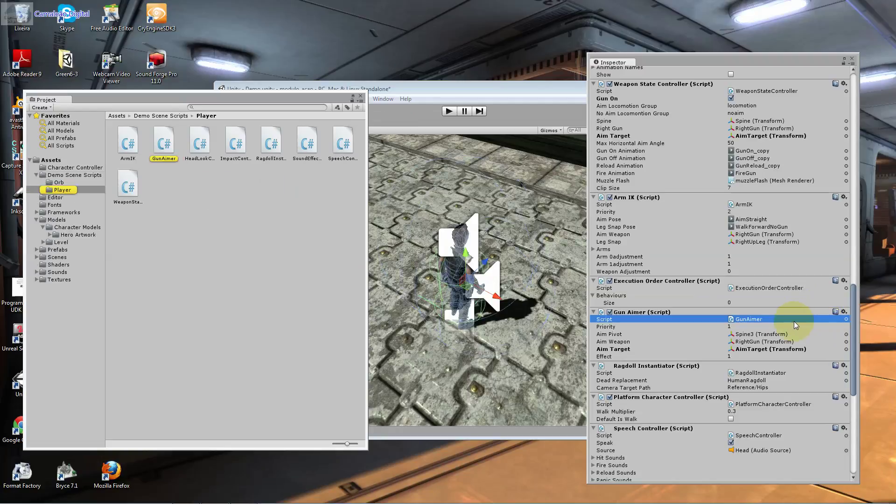
{"action": "double_click", "coordinate": [793, 321]}
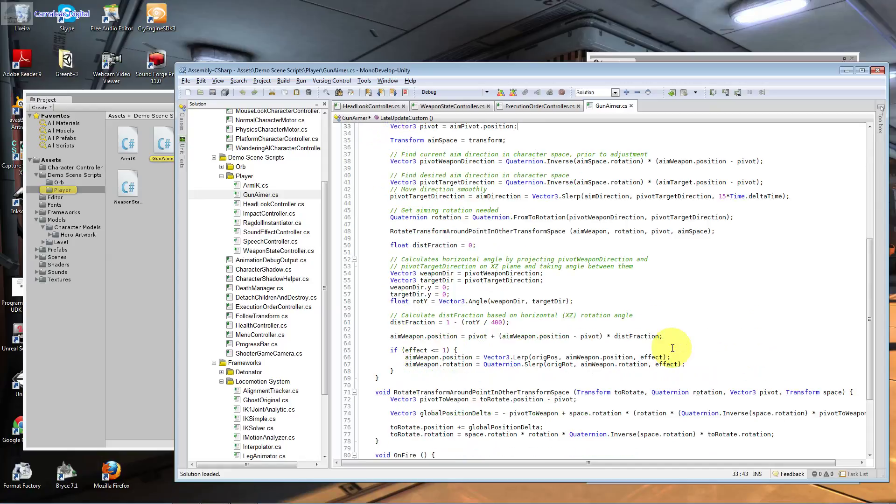
{"action": "scroll", "coordinate": [672, 348], "scroll_direction": "up", "scroll_amount": 10}
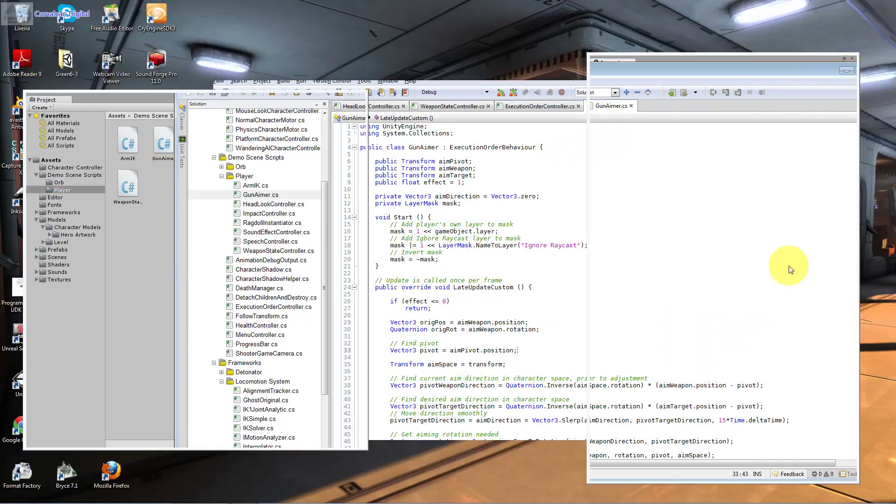
{"action": "key", "text": "super+Down"}
{"action": "left_click", "coordinate": [779, 374]}
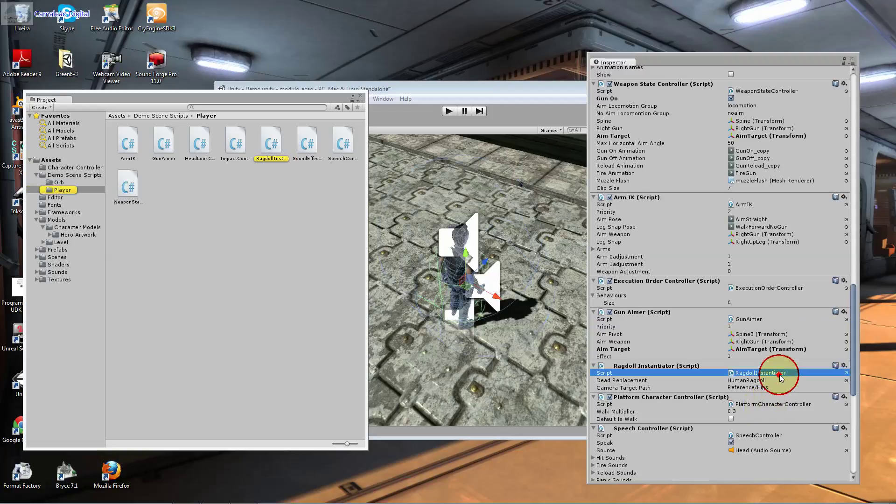
Step: Read RagdollInstantiator.cs and its Die method in MonoDevelop, then minimize back to Unity
{"action": "left_click", "coordinate": [786, 407]}
{"action": "left_click", "coordinate": [787, 374]}
{"action": "double_click", "coordinate": [787, 374]}
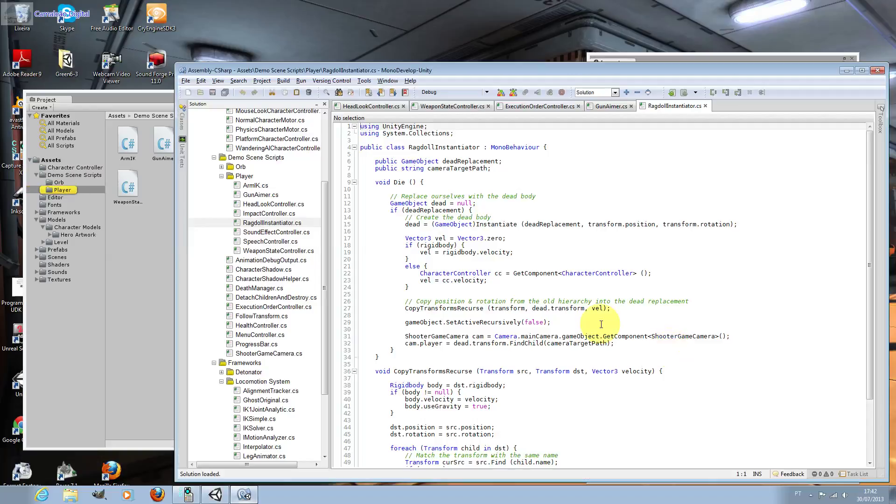
{"action": "left_click", "coordinate": [601, 325]}
{"action": "scroll", "coordinate": [601, 325], "scroll_direction": "down", "scroll_amount": 4}
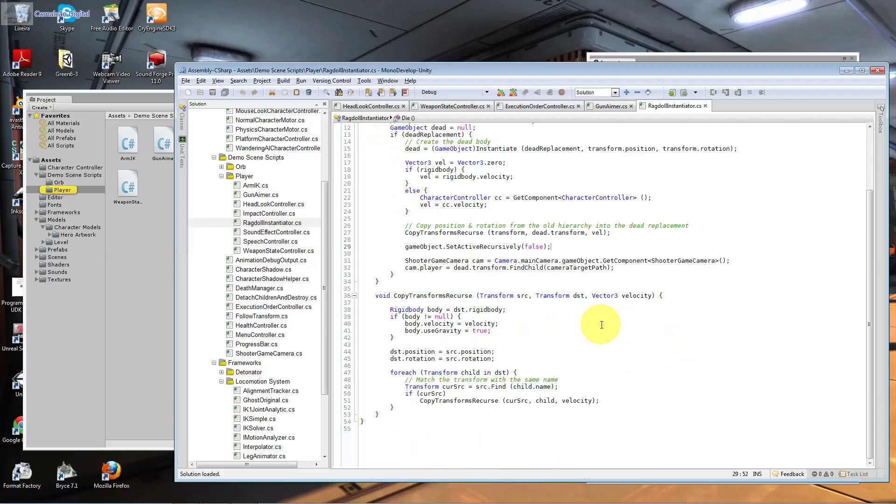
{"action": "scroll", "coordinate": [601, 324], "scroll_direction": "up", "scroll_amount": 4}
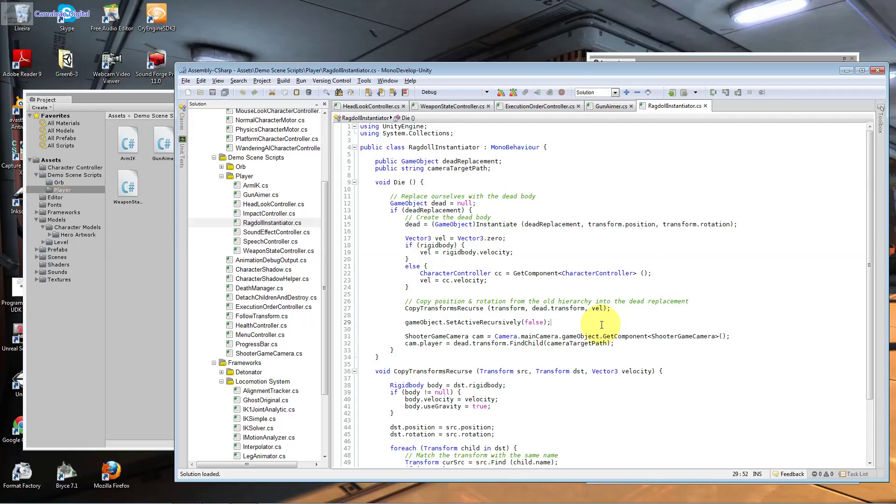
{"action": "mouse_move", "coordinate": [592, 371]}
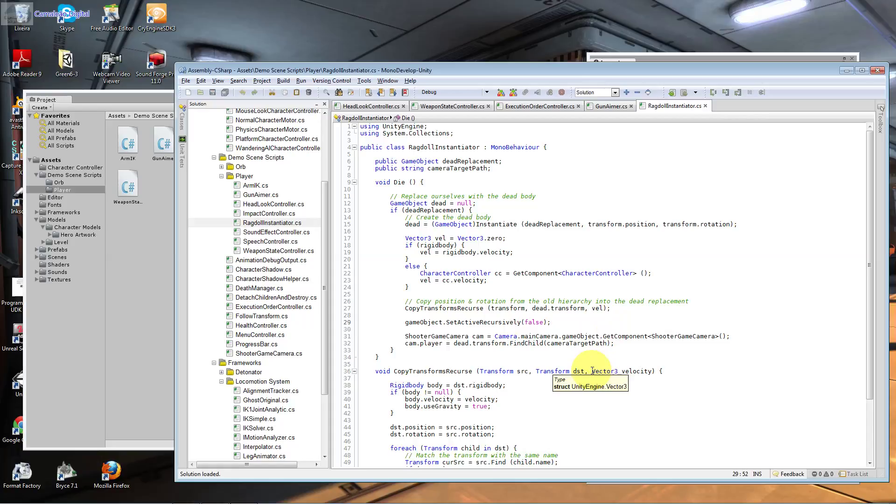
{"action": "scroll", "coordinate": [592, 371], "scroll_direction": "down", "scroll_amount": 4}
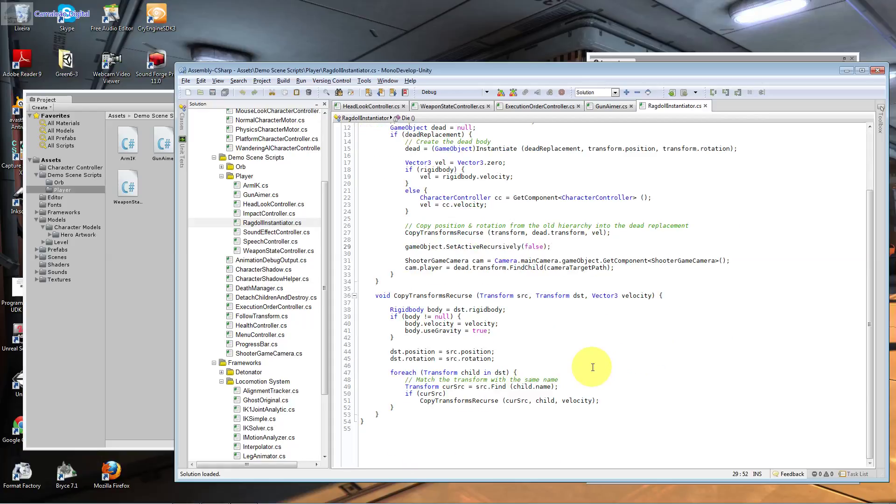
{"action": "left_click", "coordinate": [846, 70]}
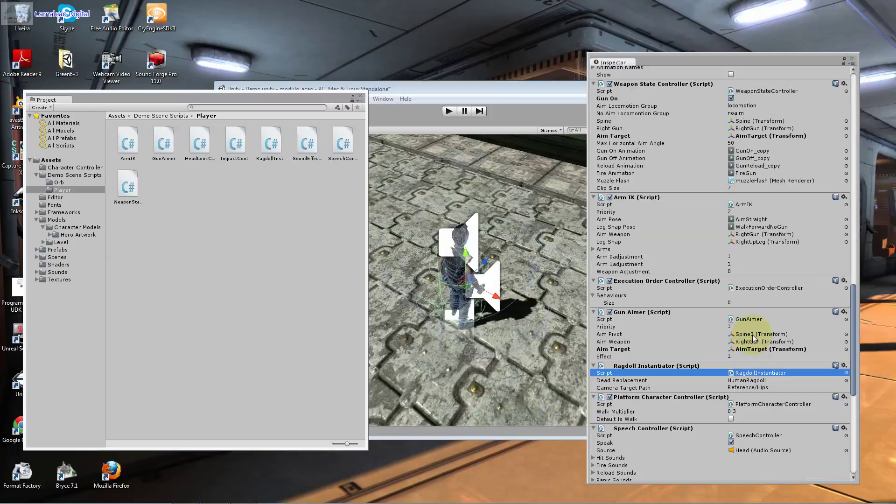
{"action": "left_click", "coordinate": [760, 404]}
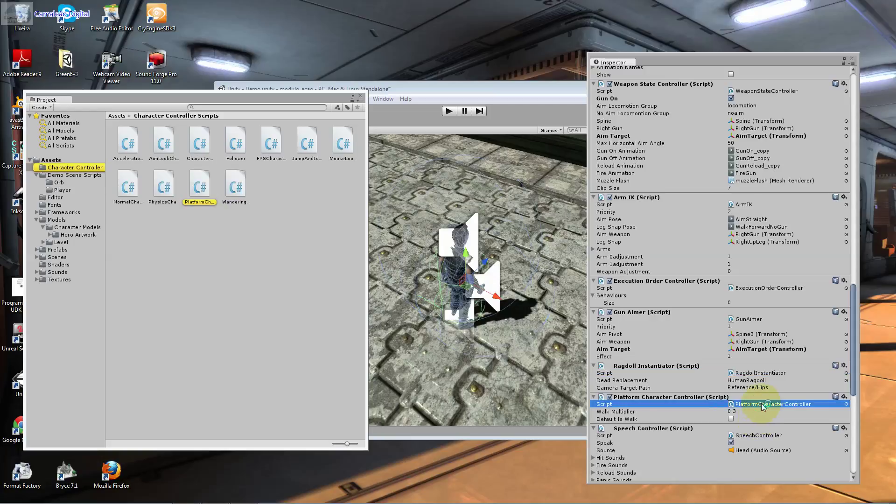
Step: Open PlatformCharacterController.cs, highlight its class line, then ping SpeechController back in Unity
{"action": "double_click", "coordinate": [737, 404]}
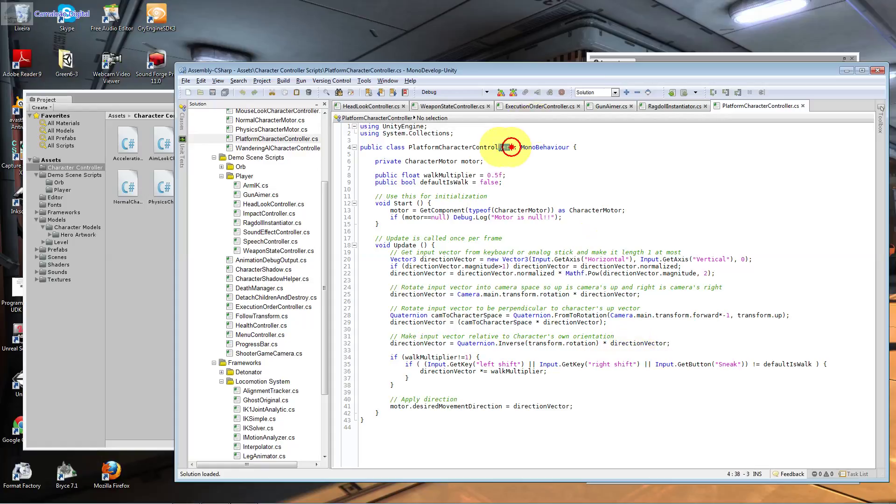
{"action": "left_click_drag", "start_coordinate": [510, 147], "coordinate": [418, 145]}
{"action": "left_click_drag", "start_coordinate": [536, 146], "coordinate": [570, 147]}
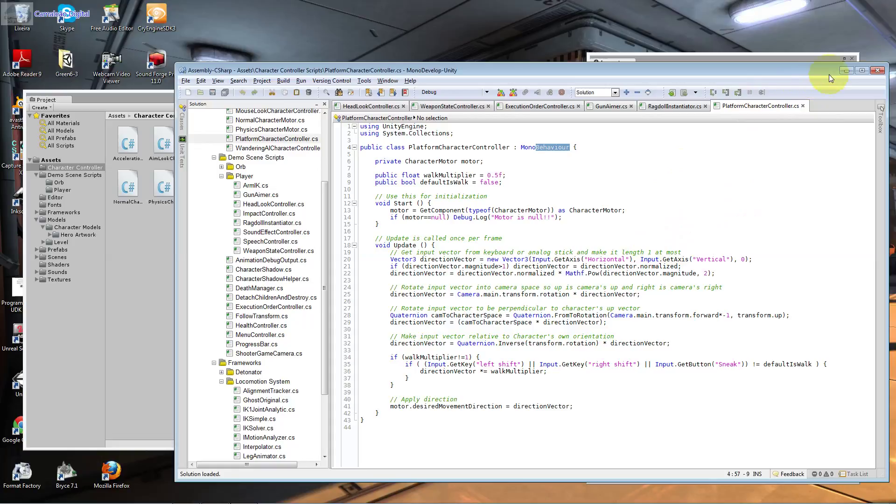
{"action": "left_click", "coordinate": [826, 59]}
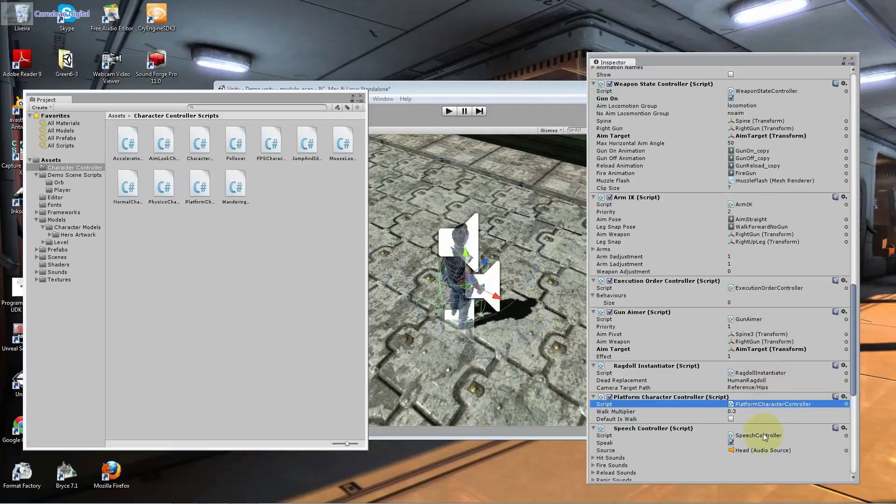
{"action": "left_click", "coordinate": [761, 435]}
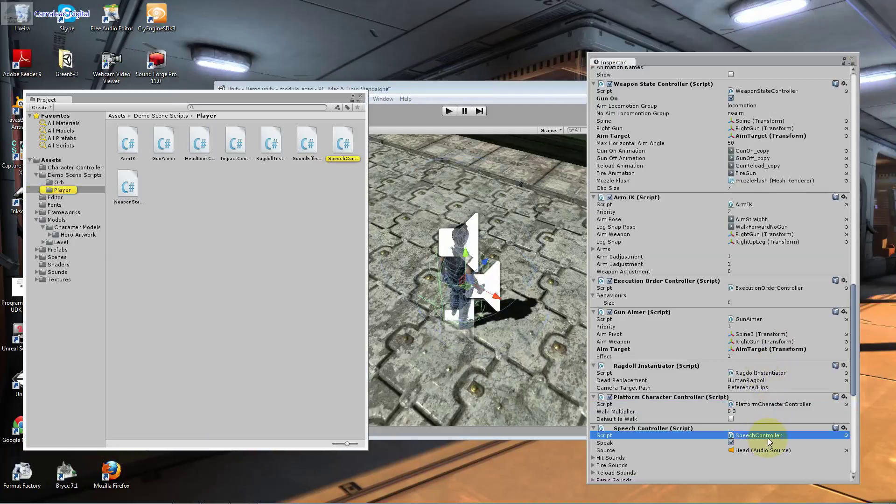
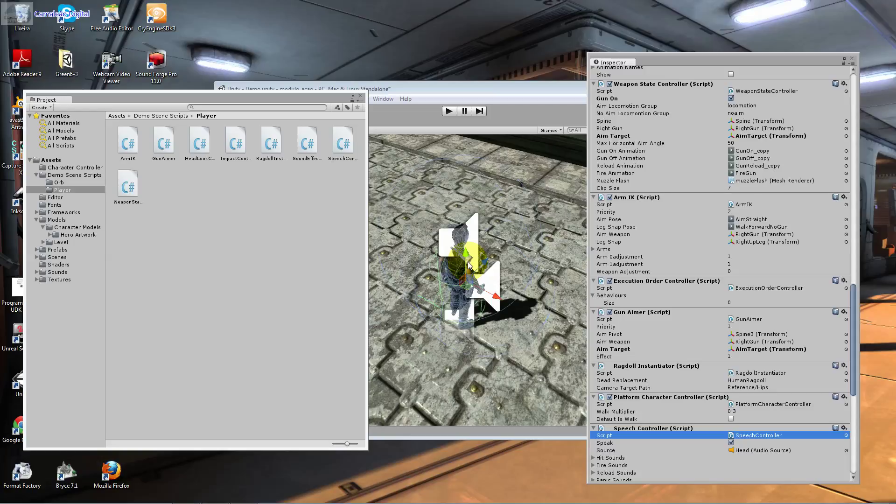
Step: Browse Demo Scene Scripts > Orb and preview the Frenzy script's code
{"action": "left_click", "coordinate": [78, 168]}
{"action": "left_click", "coordinate": [77, 175]}
{"action": "left_click", "coordinate": [205, 185]}
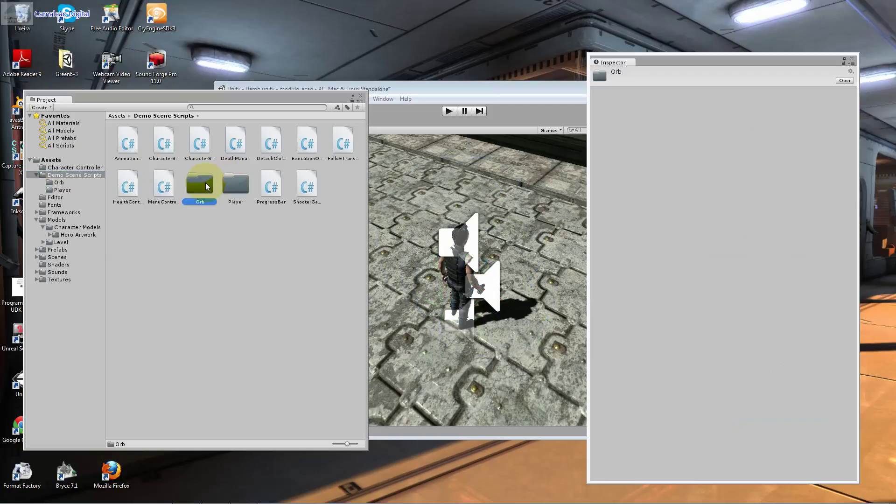
{"action": "double_click", "coordinate": [205, 185]}
{"action": "left_click", "coordinate": [136, 150]}
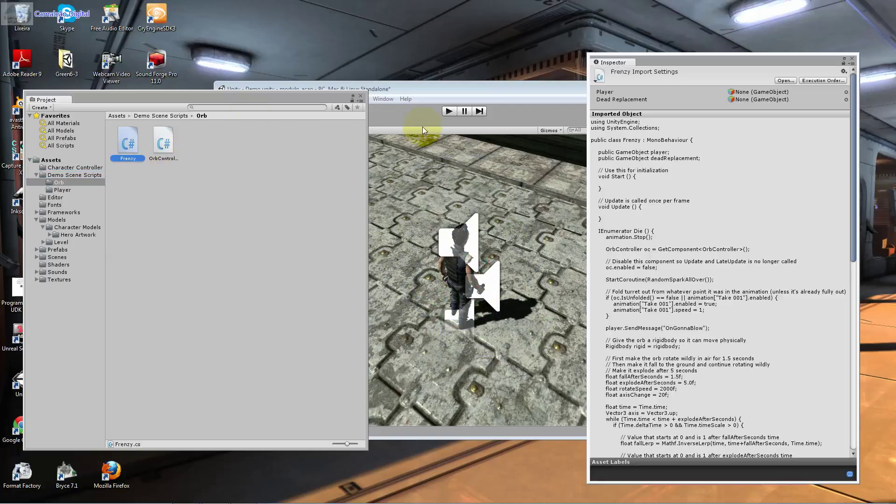
Step: Select the orb enemy in the Game view and open its OrbController script in MonoDevelop
{"action": "left_click", "coordinate": [491, 237]}
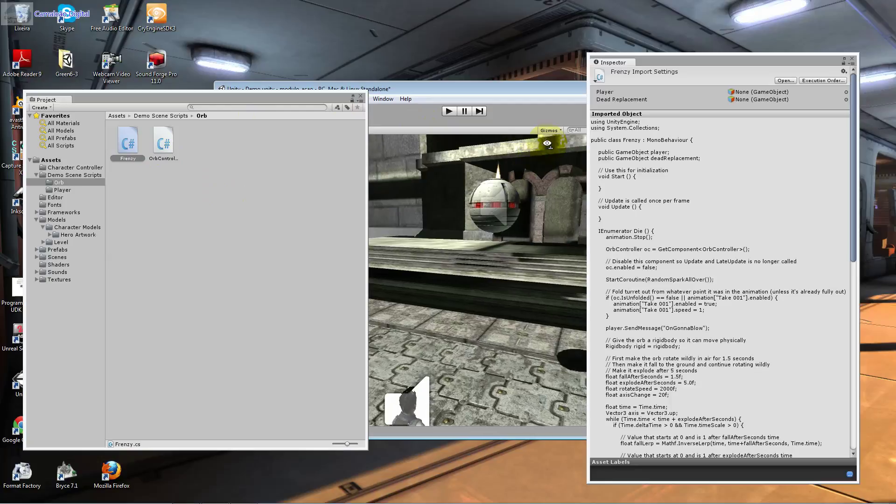
{"action": "left_click", "coordinate": [500, 202]}
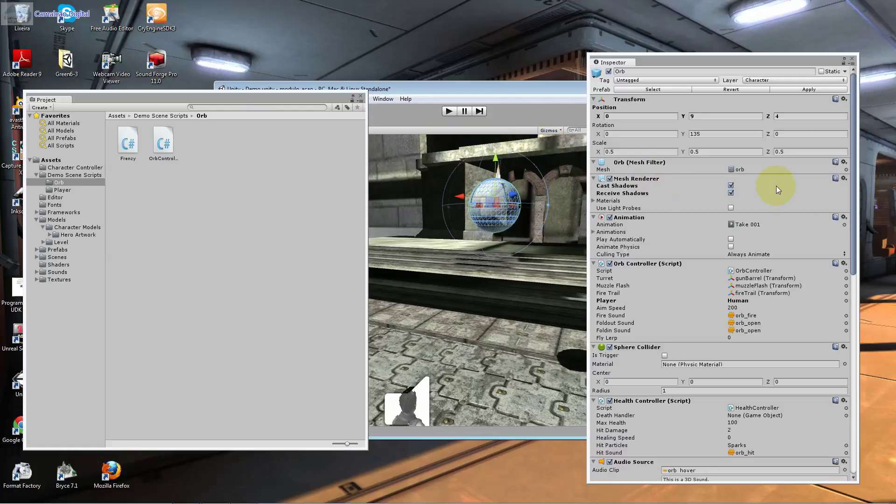
{"action": "left_click_drag", "start_coordinate": [852, 182], "coordinate": [856, 199]}
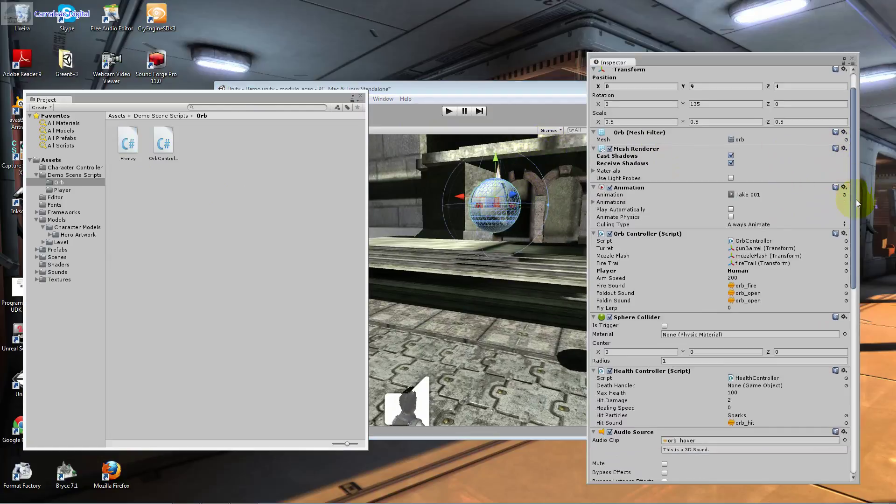
{"action": "left_click", "coordinate": [803, 240]}
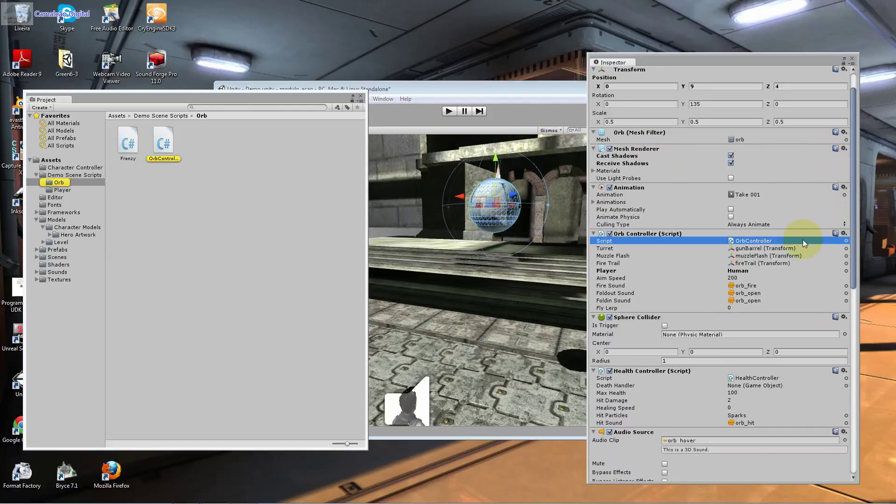
{"action": "double_click", "coordinate": [160, 154]}
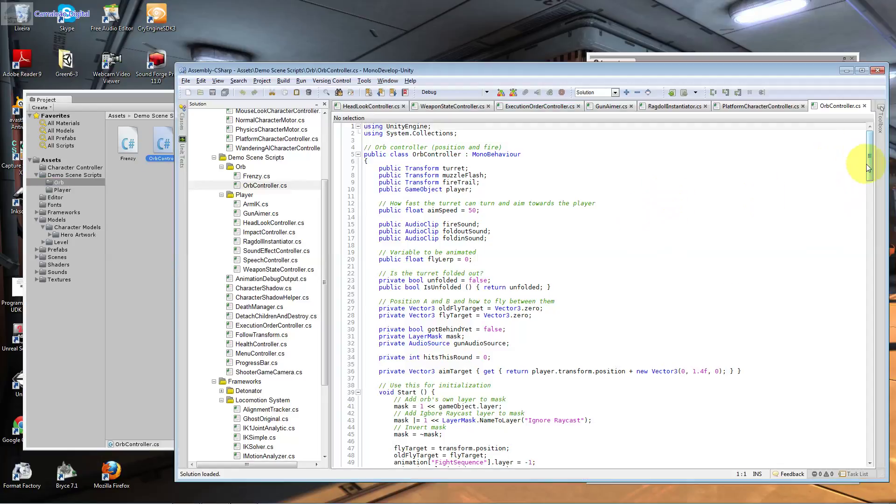
Step: Highlight the aimSpeed value of 50 in OrbController.cs
{"action": "mouse_move", "coordinate": [867, 163]}
{"action": "left_mouse_down"}
{"action": "mouse_move", "coordinate": [876, 455]}
{"action": "mouse_move", "coordinate": [878, 148]}
{"action": "left_mouse_up"}
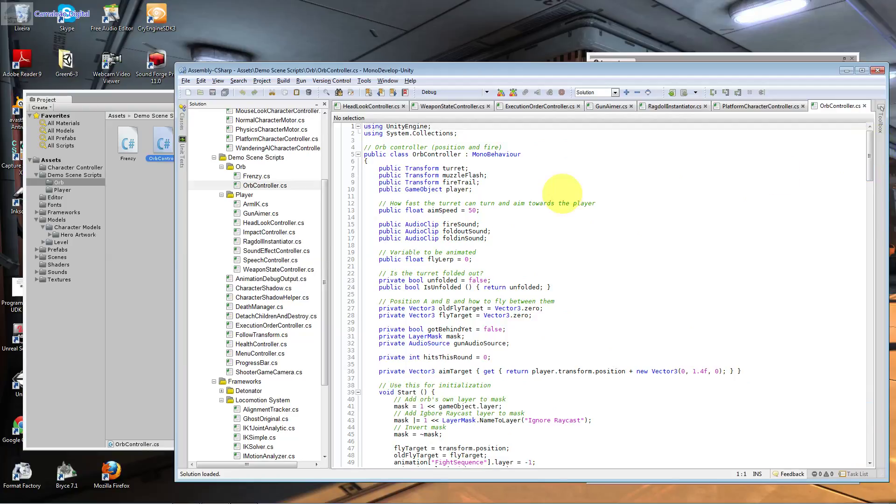
{"action": "left_click", "coordinate": [473, 209]}
{"action": "left_click_drag", "start_coordinate": [473, 210], "coordinate": [469, 210]}
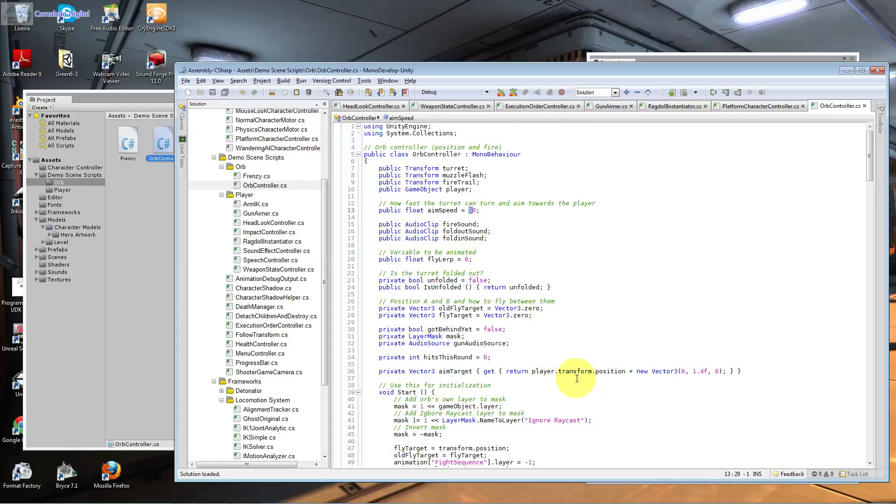
Step: Scroll down and mark the force and torque values, including torque 100.0f
{"action": "scroll", "coordinate": [577, 378], "scroll_direction": "down", "scroll_amount": 4}
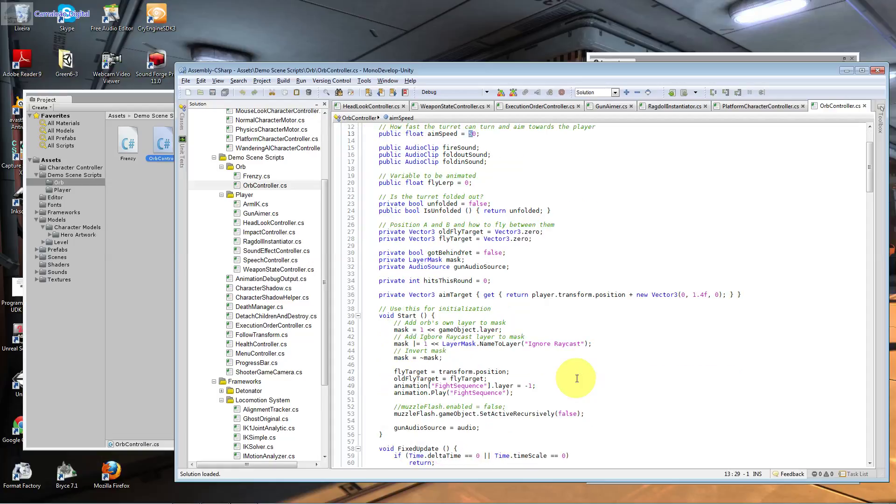
{"action": "scroll", "coordinate": [576, 378], "scroll_direction": "down", "scroll_amount": 4}
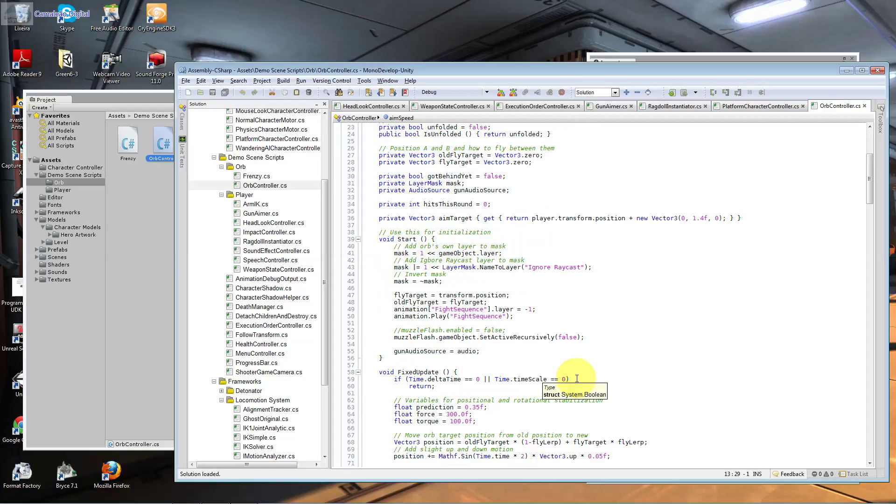
{"action": "left_click_drag", "start_coordinate": [475, 421], "coordinate": [435, 415]}
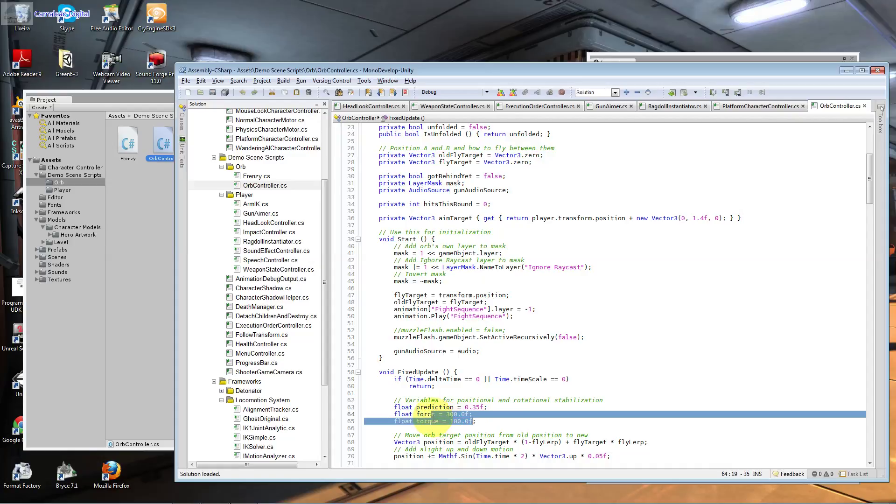
{"action": "left_click", "coordinate": [434, 414]}
{"action": "left_click", "coordinate": [465, 415]}
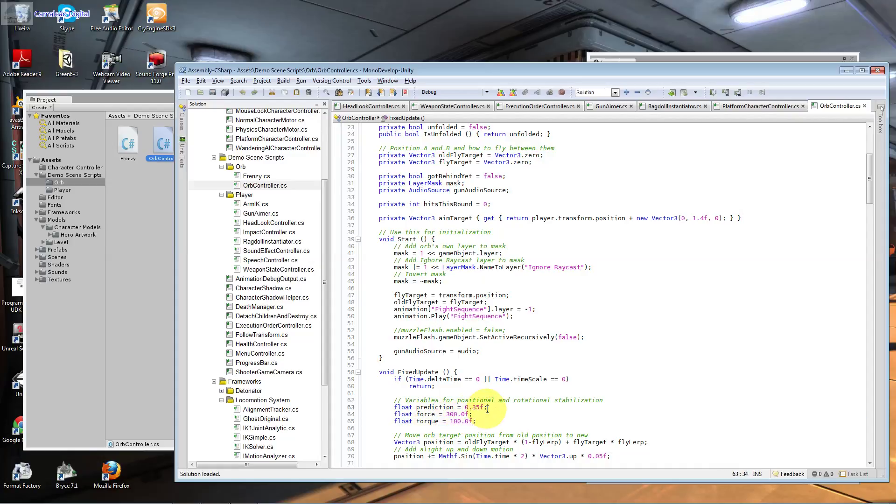
{"action": "left_click_drag", "start_coordinate": [476, 421], "coordinate": [442, 421]}
{"action": "scroll", "coordinate": [441, 411], "scroll_direction": "down", "scroll_amount": 5}
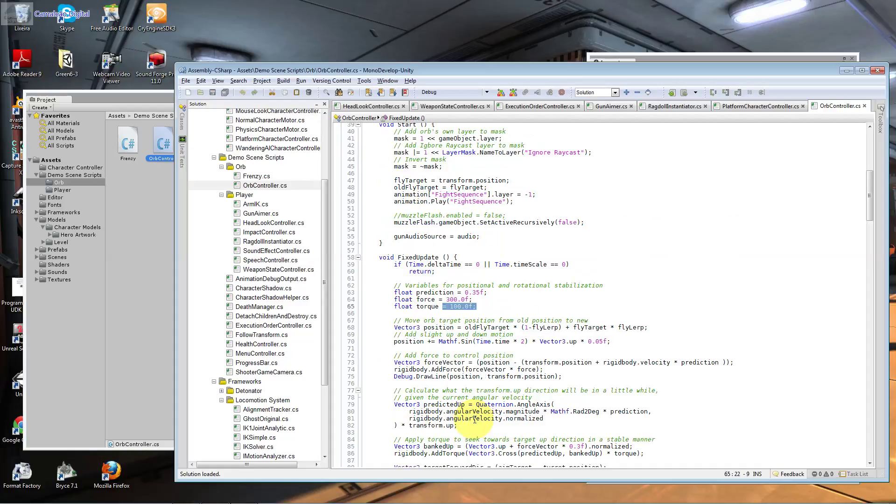
{"action": "scroll", "coordinate": [590, 356], "scroll_direction": "down", "scroll_amount": 4}
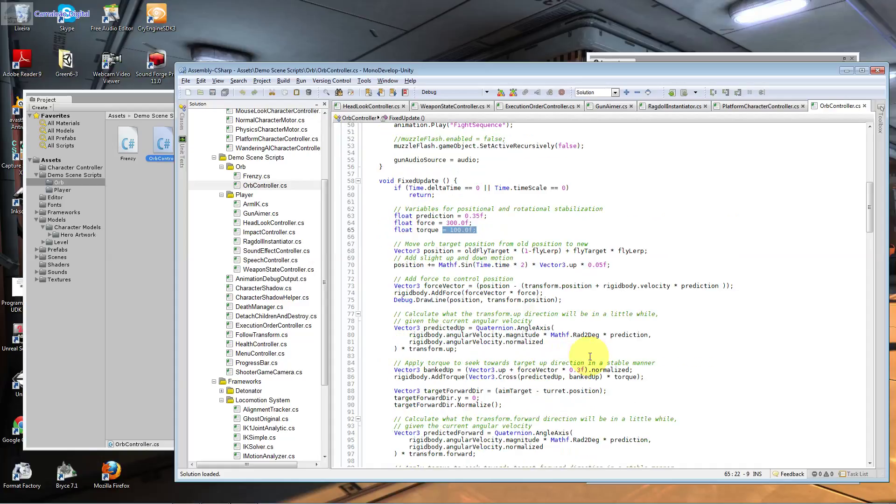
{"action": "left_click", "coordinate": [599, 369]}
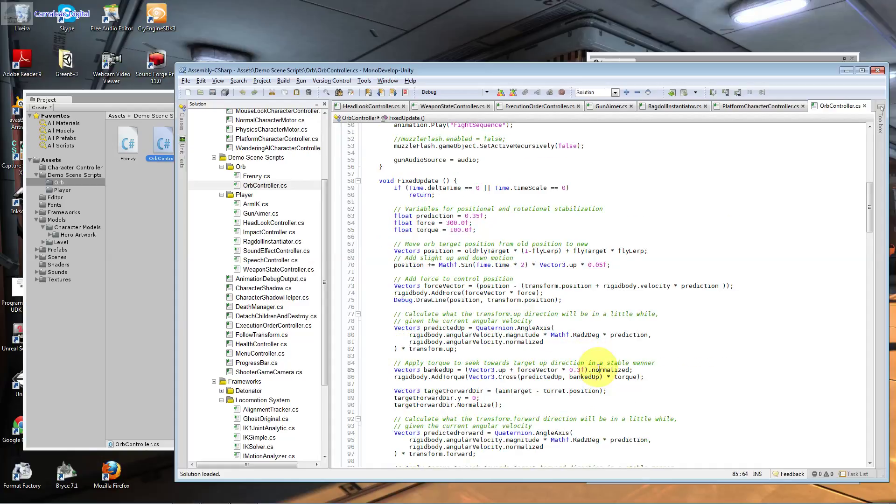
Step: Read through the FixedUpdate and FlyToRandomPosition code, then return to Unity
{"action": "left_click_drag", "start_coordinate": [465, 398], "coordinate": [496, 405]}
{"action": "scroll", "coordinate": [497, 408], "scroll_direction": "down", "scroll_amount": 4}
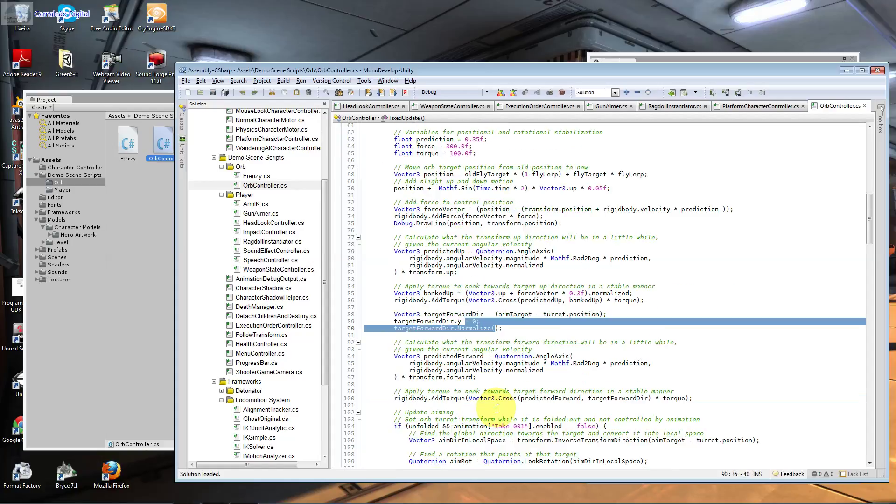
{"action": "scroll", "coordinate": [503, 394], "scroll_direction": "down", "scroll_amount": 5}
{"action": "scroll", "coordinate": [502, 394], "scroll_direction": "down", "scroll_amount": 5}
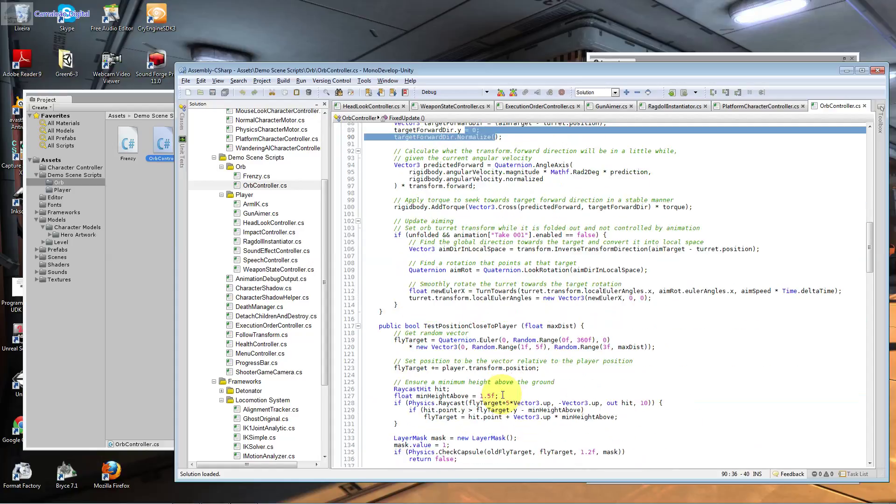
{"action": "scroll", "coordinate": [502, 394], "scroll_direction": "down", "scroll_amount": 4}
{"action": "scroll", "coordinate": [503, 394], "scroll_direction": "down", "scroll_amount": 6}
{"action": "scroll", "coordinate": [502, 394], "scroll_direction": "down", "scroll_amount": 2}
{"action": "scroll", "coordinate": [503, 394], "scroll_direction": "down", "scroll_amount": 2}
{"action": "scroll", "coordinate": [503, 394], "scroll_direction": "down", "scroll_amount": 2}
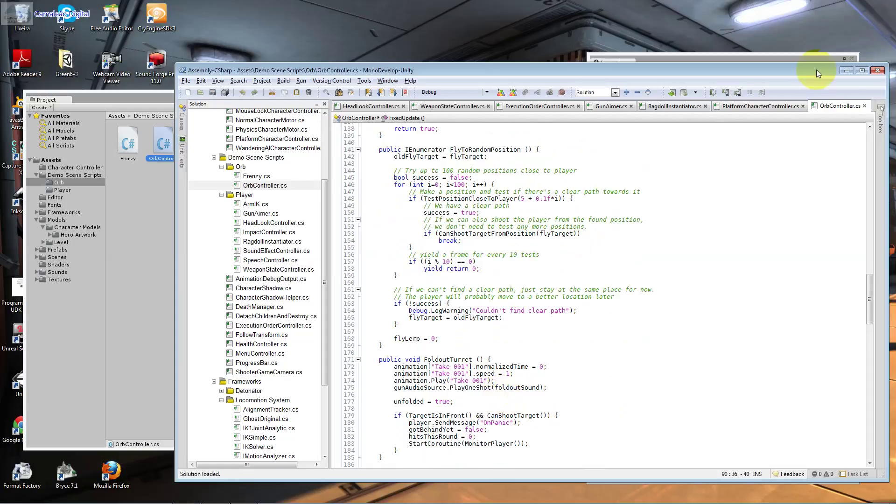
{"action": "left_click", "coordinate": [847, 71]}
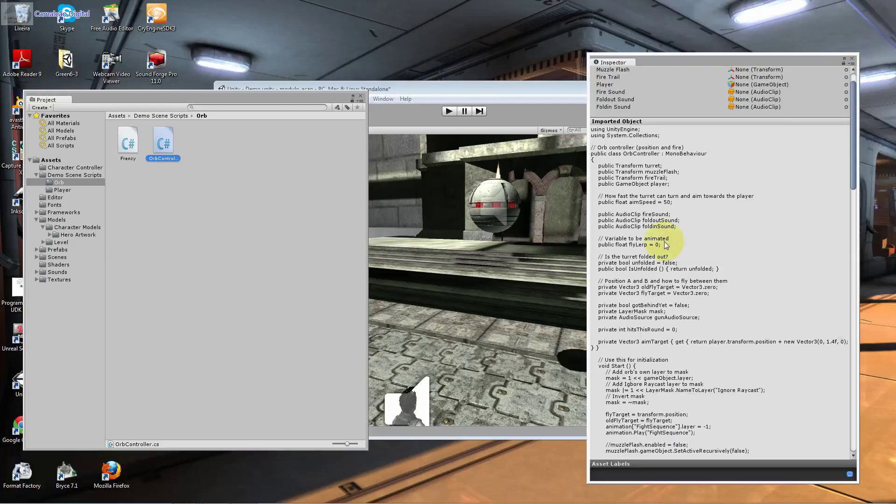
Step: Select the Orb and locate its orb_fire, orb_open and Foldin sound assets
{"action": "left_click", "coordinate": [510, 191]}
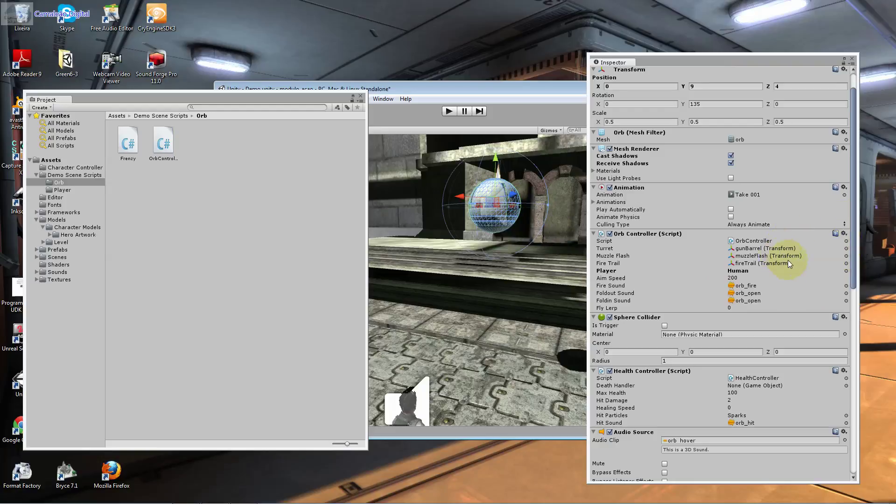
{"action": "left_click", "coordinate": [769, 286]}
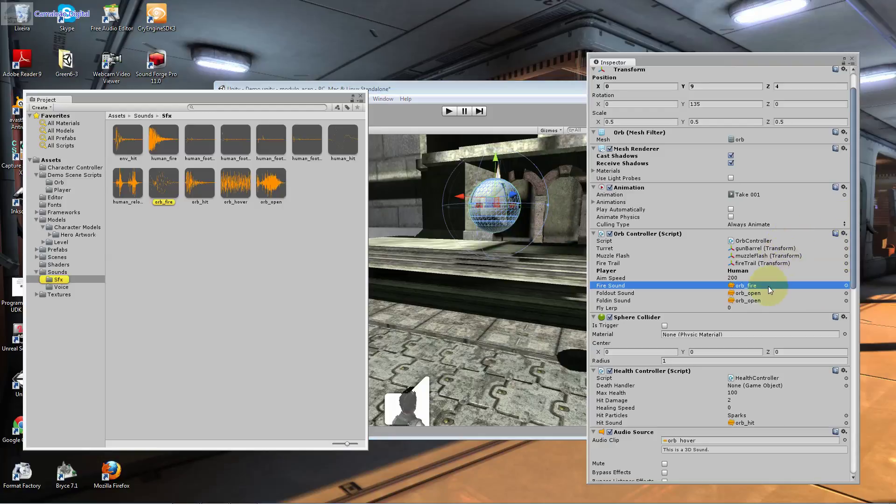
{"action": "left_click", "coordinate": [768, 292]}
{"action": "left_click", "coordinate": [769, 285]}
{"action": "left_click", "coordinate": [772, 294]}
{"action": "left_click", "coordinate": [772, 301]}
Step: Locate the HealthController, OrbController and Frenzy script assets, then open HealthController in MonoDevelop
{"action": "left_click", "coordinate": [777, 377]}
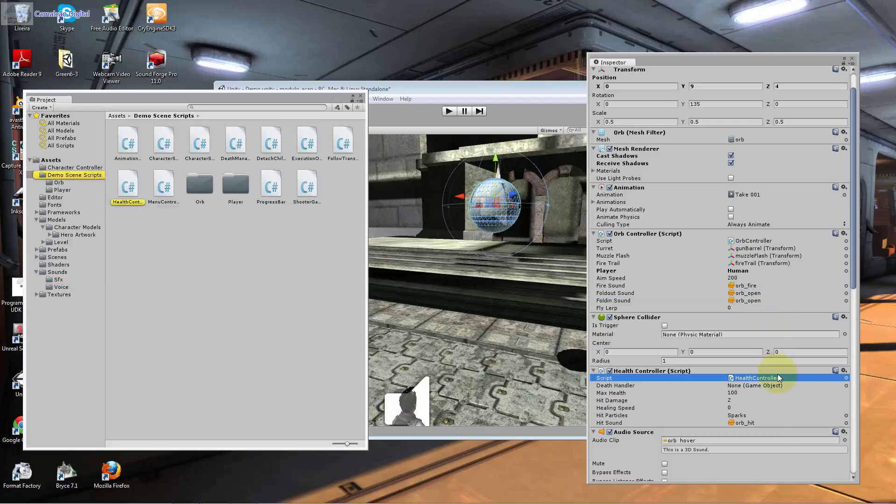
{"action": "scroll", "coordinate": [830, 369], "scroll_direction": "down", "scroll_amount": 3}
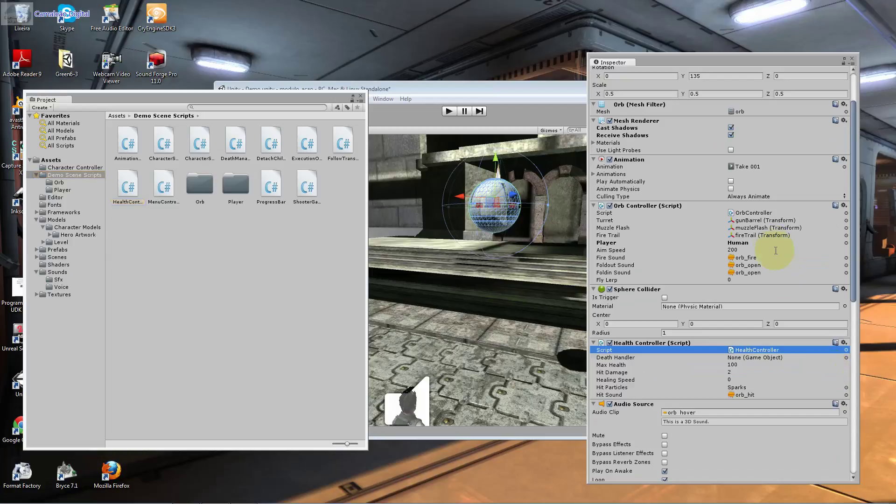
{"action": "left_click", "coordinate": [770, 213]}
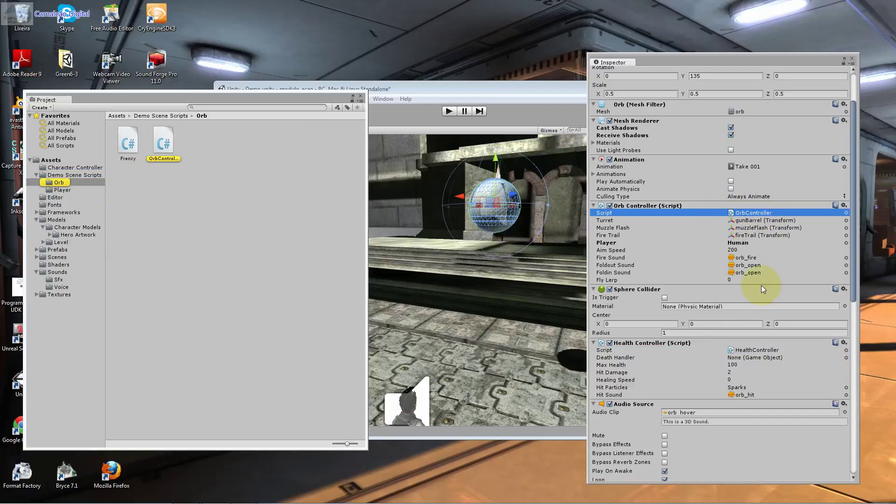
{"action": "scroll", "coordinate": [751, 364], "scroll_direction": "down", "scroll_amount": 10}
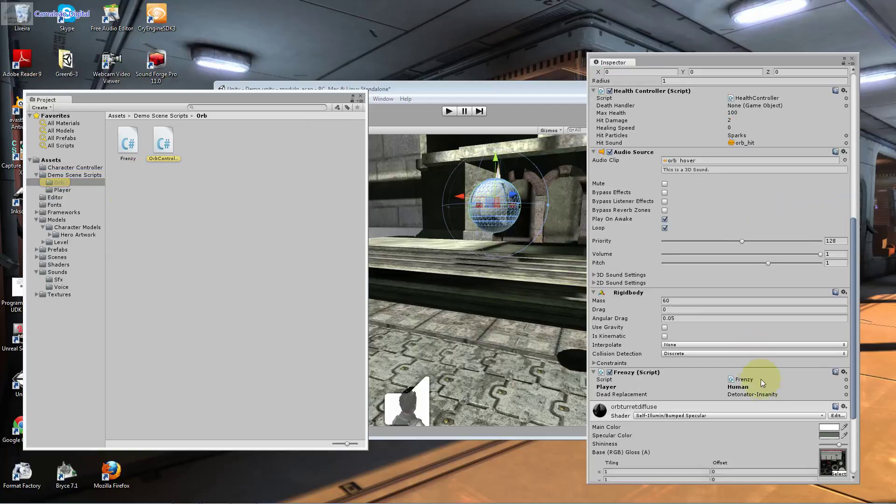
{"action": "left_click", "coordinate": [764, 379]}
{"action": "scroll", "coordinate": [766, 376], "scroll_direction": "up", "scroll_amount": 8}
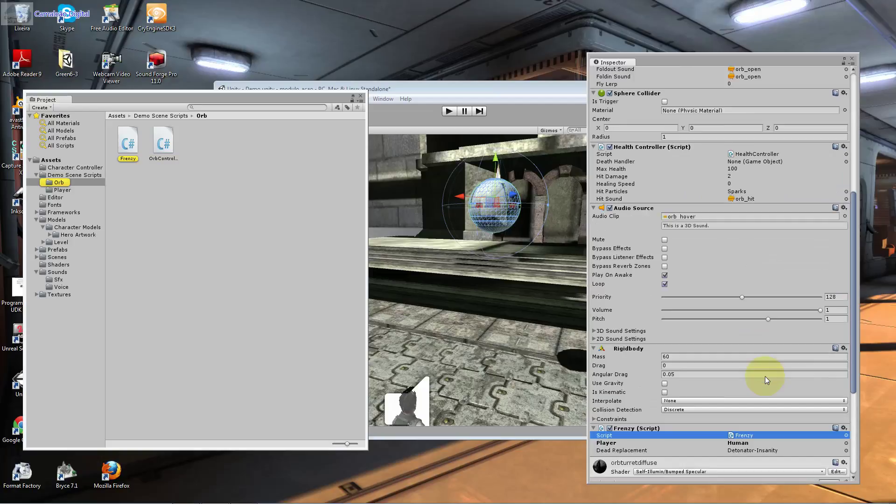
{"action": "left_click", "coordinate": [772, 295]}
{"action": "double_click", "coordinate": [773, 297]}
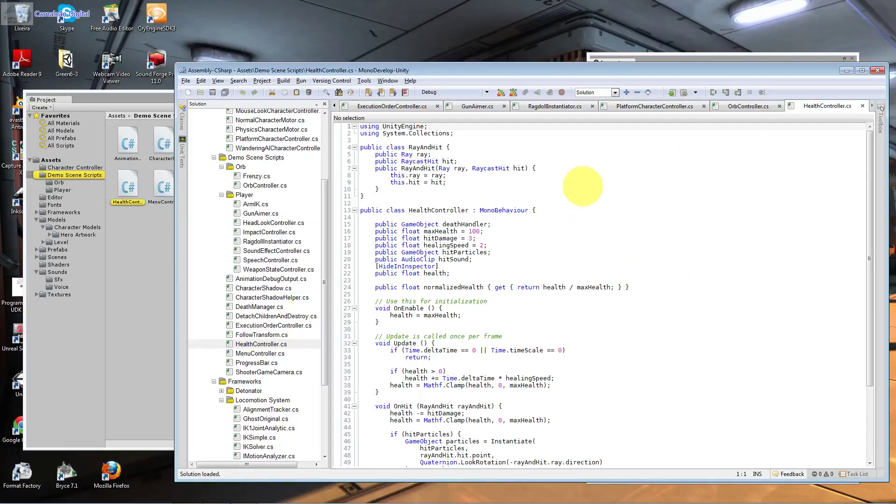
Step: Switch back to OrbController.cs and scroll up toward the top of the file
{"action": "left_click", "coordinate": [747, 107]}
{"action": "left_click", "coordinate": [602, 198]}
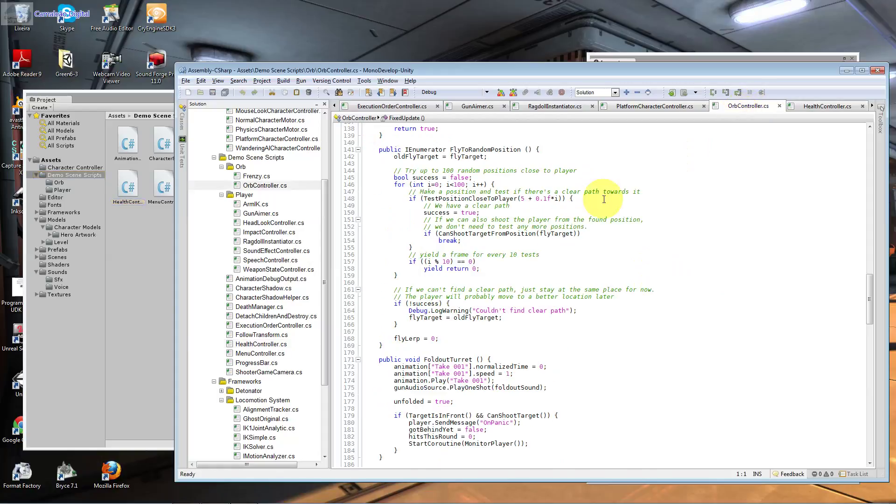
{"action": "scroll", "coordinate": [603, 206], "scroll_direction": "up", "scroll_amount": 20}
{"action": "scroll", "coordinate": [602, 203], "scroll_direction": "up", "scroll_amount": 10}
{"action": "scroll", "coordinate": [602, 203], "scroll_direction": "up", "scroll_amount": 11}
{"action": "scroll", "coordinate": [602, 203], "scroll_direction": "up", "scroll_amount": 2}
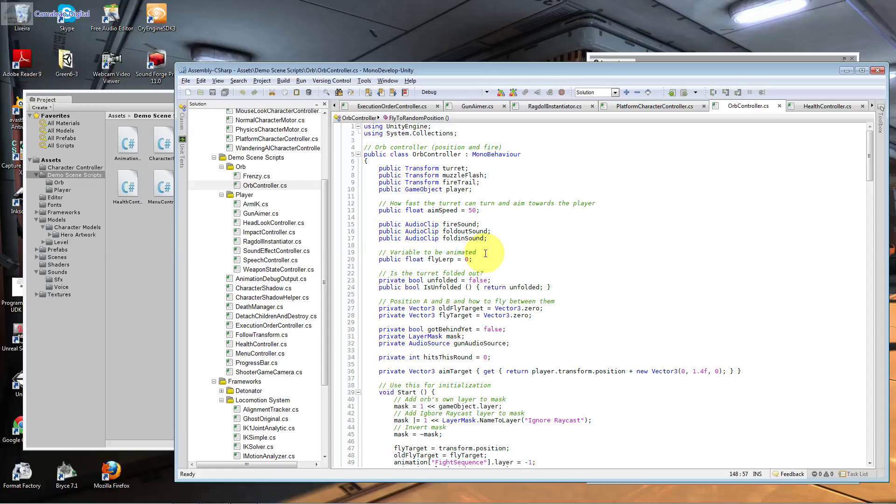
Step: Scroll down to the FoldinTurret code and select the 'Take 001' animation name on line 172
{"action": "left_click", "coordinate": [579, 357]}
{"action": "scroll", "coordinate": [579, 321], "scroll_direction": "down", "scroll_amount": 4}
{"action": "scroll", "coordinate": [578, 321], "scroll_direction": "down", "scroll_amount": 6}
{"action": "scroll", "coordinate": [579, 320], "scroll_direction": "down", "scroll_amount": 5}
{"action": "scroll", "coordinate": [579, 321], "scroll_direction": "down", "scroll_amount": 5}
{"action": "scroll", "coordinate": [579, 320], "scroll_direction": "down", "scroll_amount": 7}
{"action": "scroll", "coordinate": [579, 320], "scroll_direction": "down", "scroll_amount": 9}
{"action": "scroll", "coordinate": [578, 320], "scroll_direction": "down", "scroll_amount": 10}
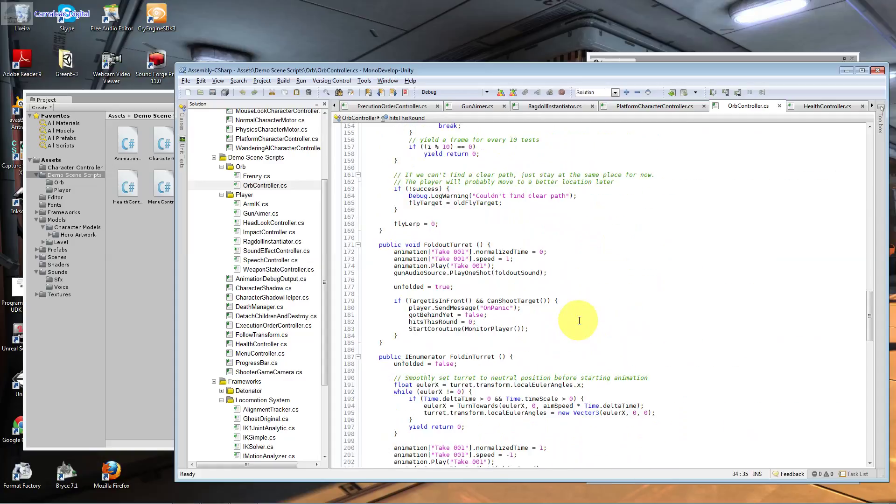
{"action": "left_click_drag", "start_coordinate": [465, 252], "coordinate": [440, 252]}
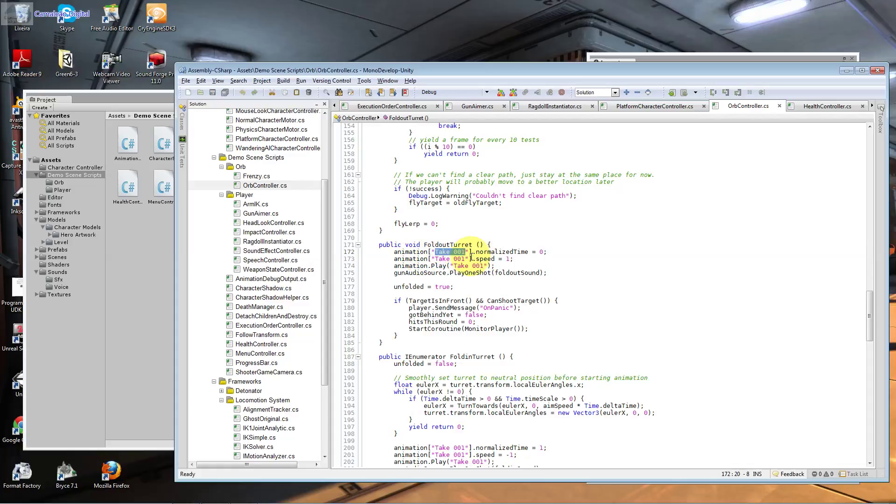
{"action": "scroll", "coordinate": [599, 224], "scroll_direction": "down", "scroll_amount": 7}
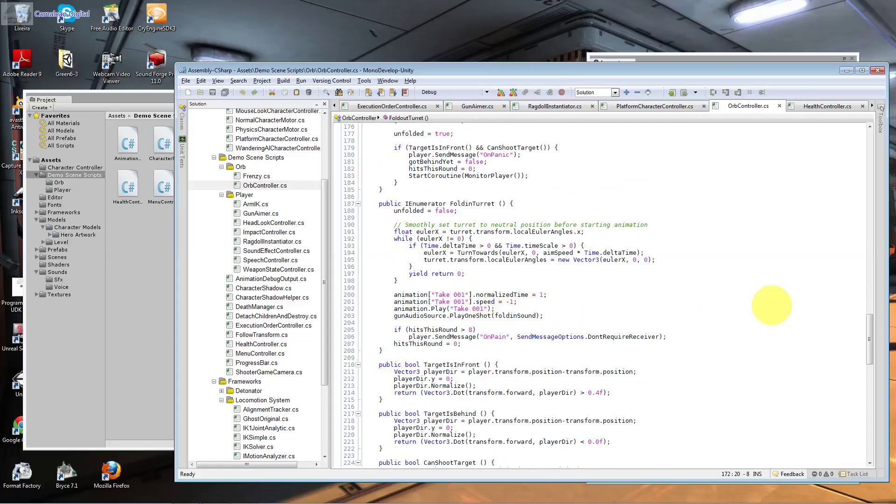